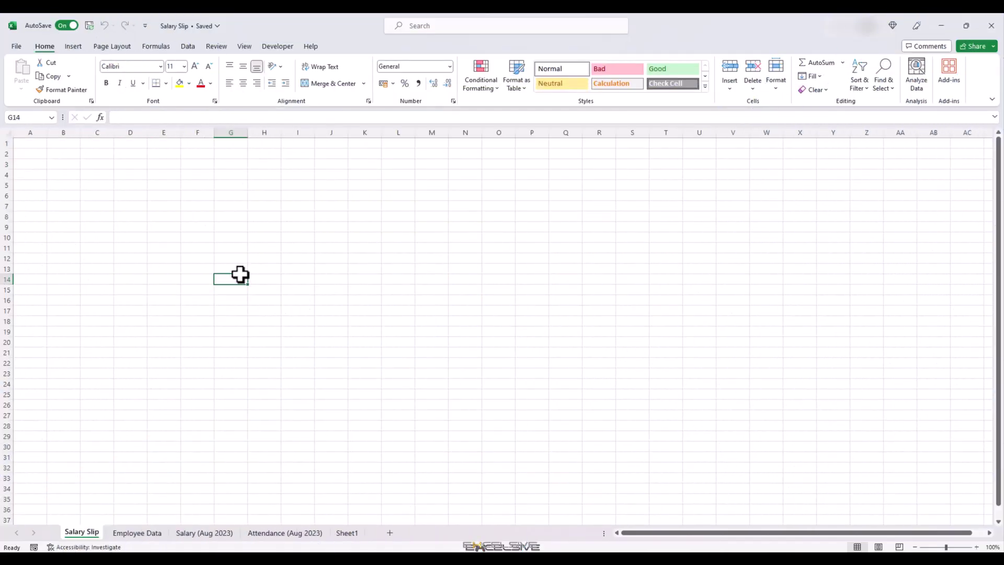
# Display the page-break guides on the Salary Slip sheet by opening the print preview and returning to the sheet.
pyautogui.press('Up')
pyautogui.press('Up')
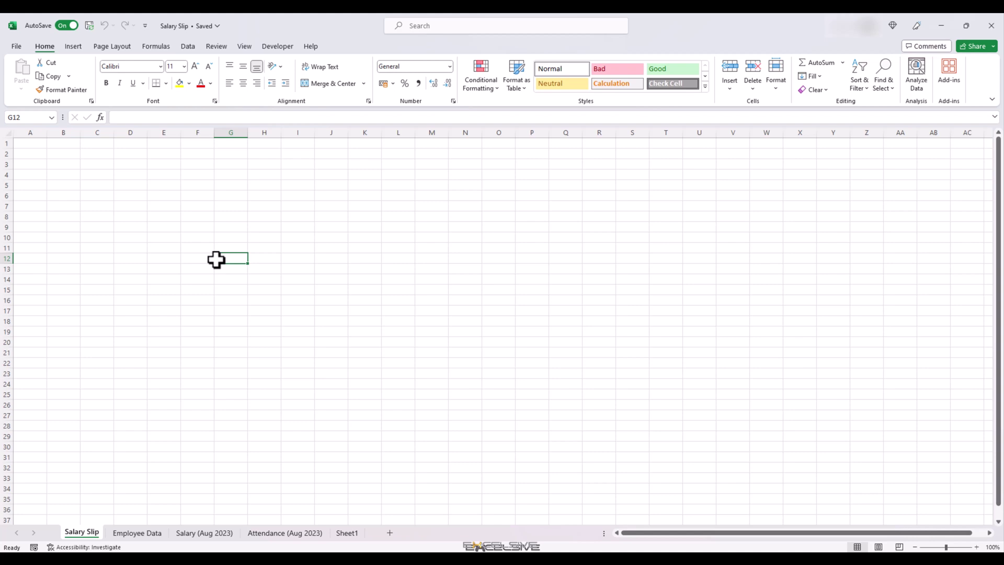
pyautogui.hotkey('ctrl', 'p')
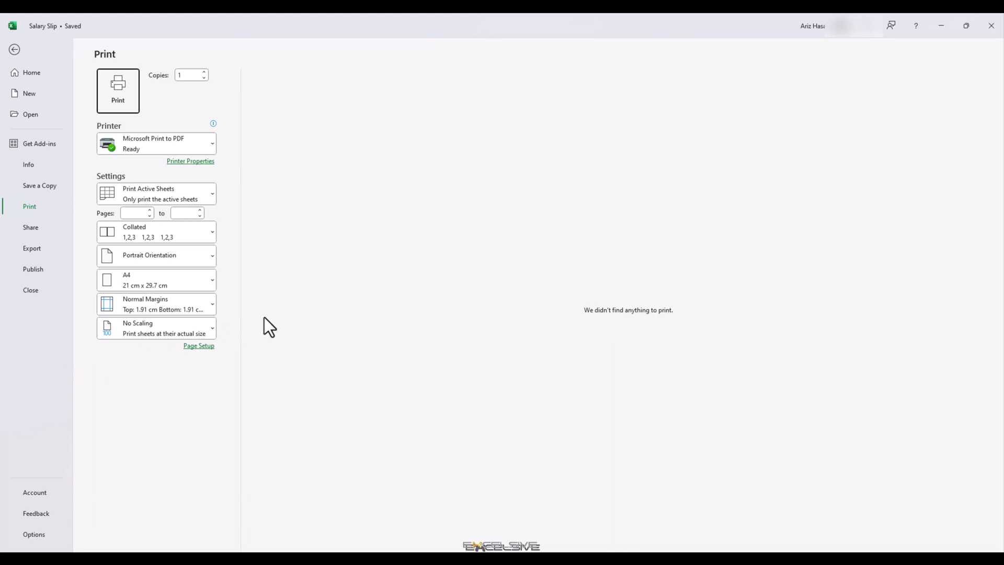
pyautogui.press('Escape')
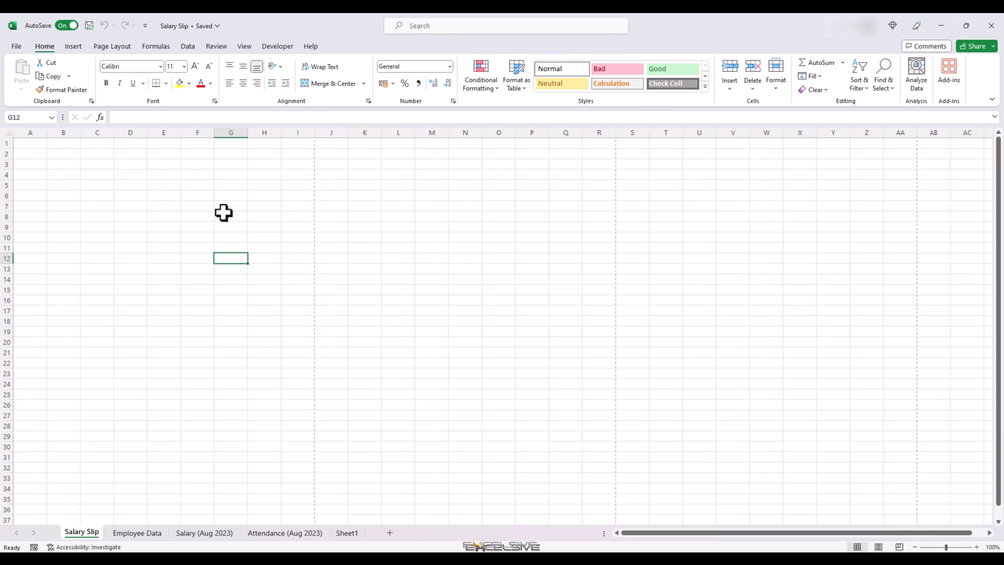
pyautogui.click(147, 204)
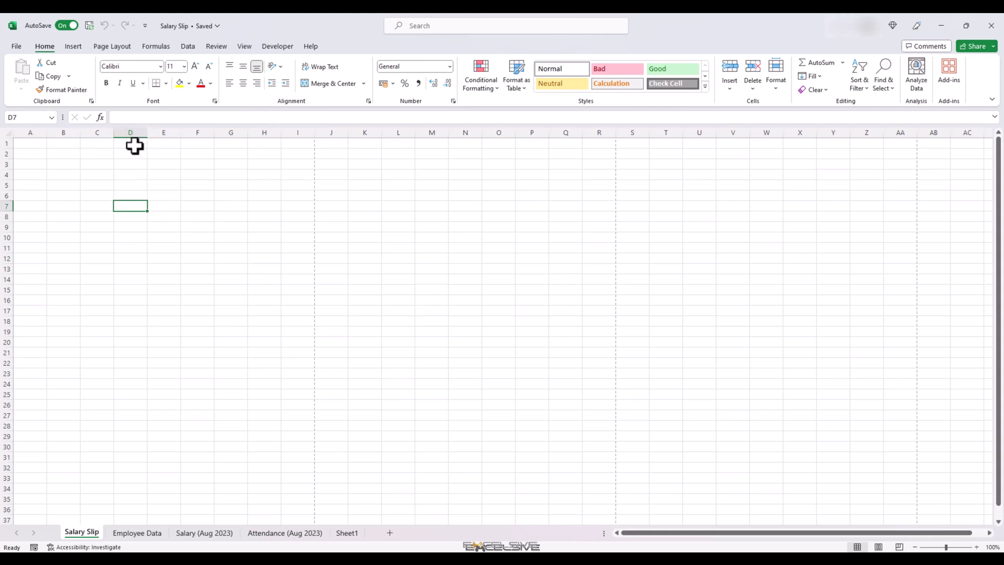
# Merge and center A1:B2, enter "Company Name" in it and align the text to the middle vertically.
pyautogui.moveTo(34, 147); pyautogui.dragTo(69, 157)
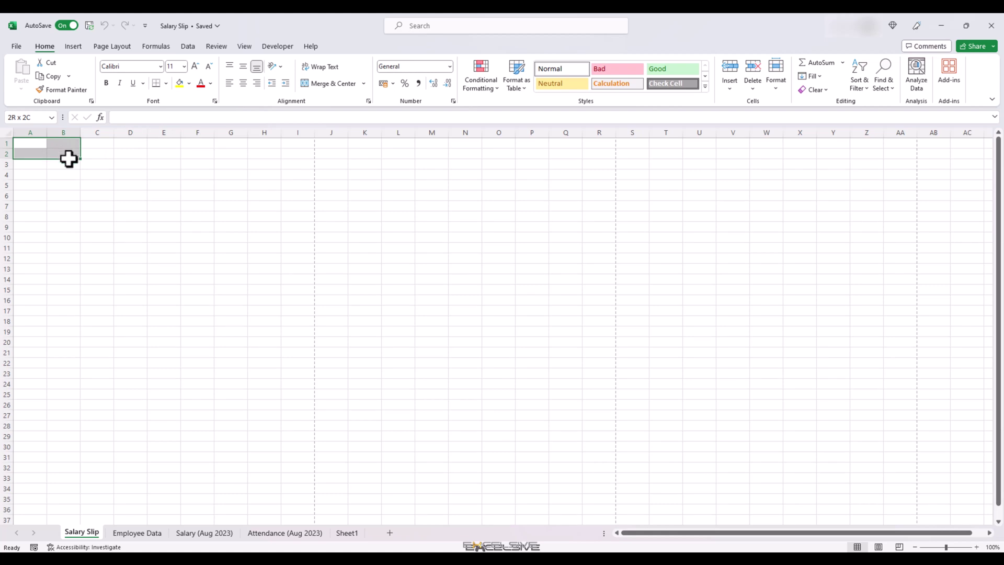
pyautogui.click(320, 84)
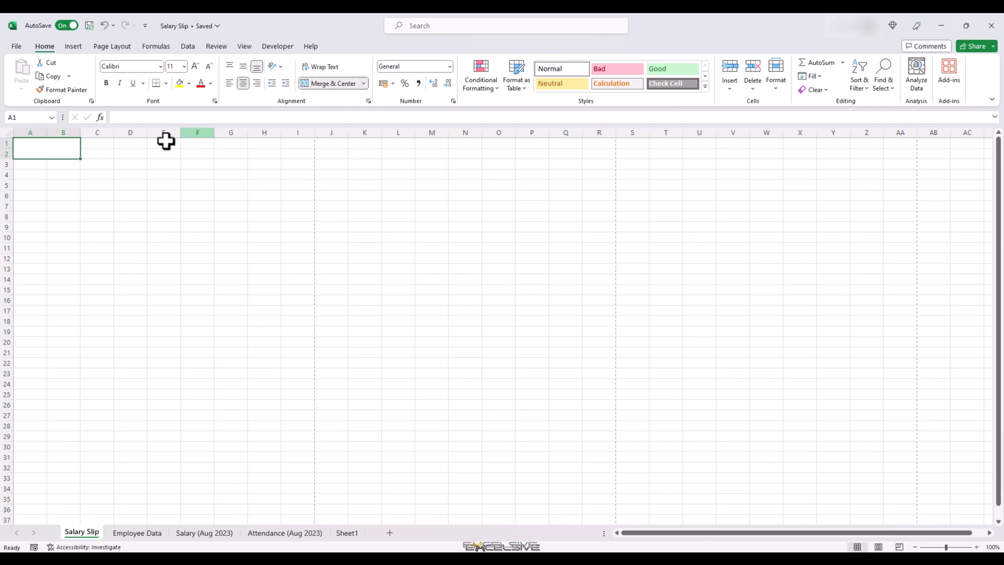
pyautogui.write('Company Name')
pyautogui.hotkey('ctrl', 'Return')
pyautogui.click(244, 67)
# Merge and center A3:B4 and enter "Address" in the merged cell.
pyautogui.moveTo(30, 164); pyautogui.dragTo(62, 178)
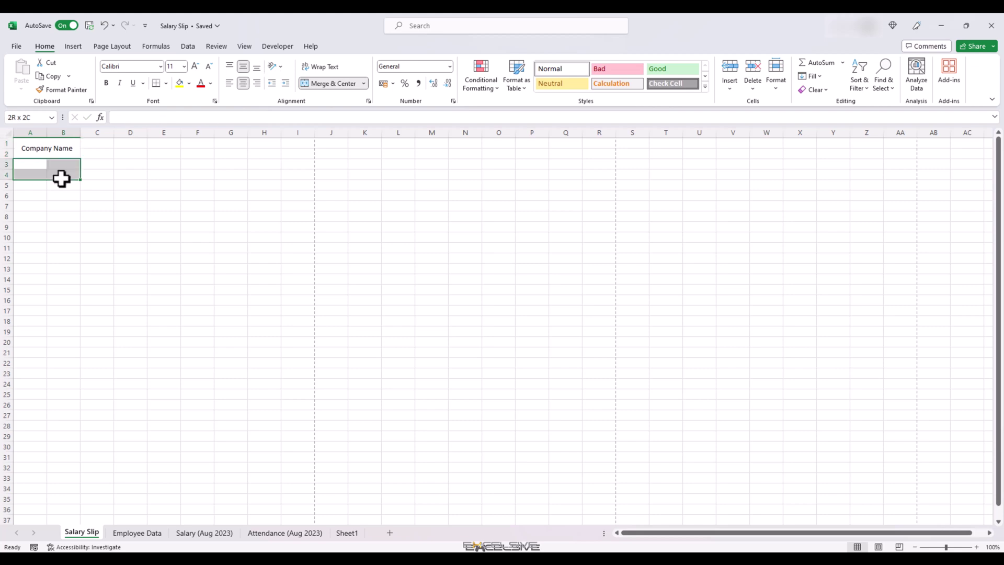
pyautogui.press('F4')
pyautogui.write('Address')
pyautogui.press('Return')
# Merge and center H1:I4 and enter "Logo, Phone, email" in the merged cell.
pyautogui.moveTo(264, 144); pyautogui.dragTo(298, 176)
pyautogui.hotkey('alt', 'h')
pyautogui.write('mcLogo, Phone, email')
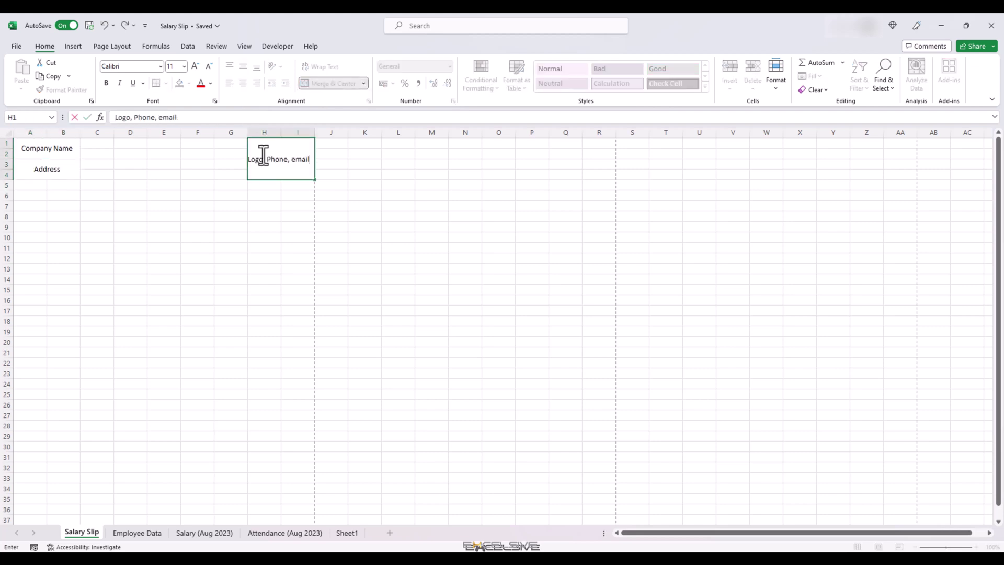
# Merge and center D1:F2, enter the title "Payslip" and enlarge its font.
pyautogui.moveTo(125, 144); pyautogui.dragTo(190, 150)
pyautogui.click(320, 83)
pyautogui.write('Pays')
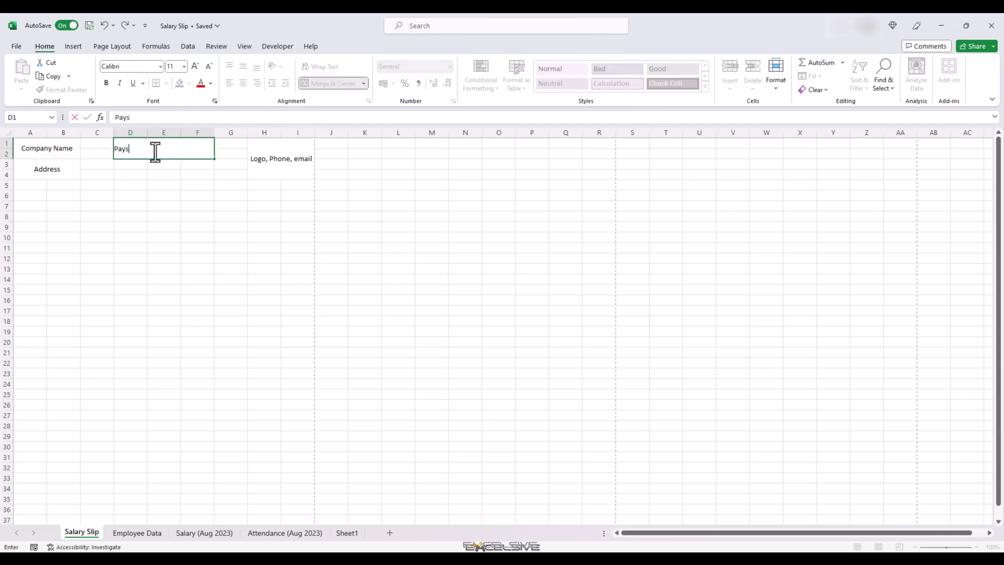
pyautogui.write('lip')
pyautogui.hotkey('ctrl', 'Return')
pyautogui.click(194, 65)
# Merge and center D3:F4 with middle vertical alignment and enter "August 2023" below the Payslip title.
pyautogui.moveTo(129, 166); pyautogui.dragTo(202, 174)
pyautogui.click(328, 83)
pyautogui.click(243, 67)
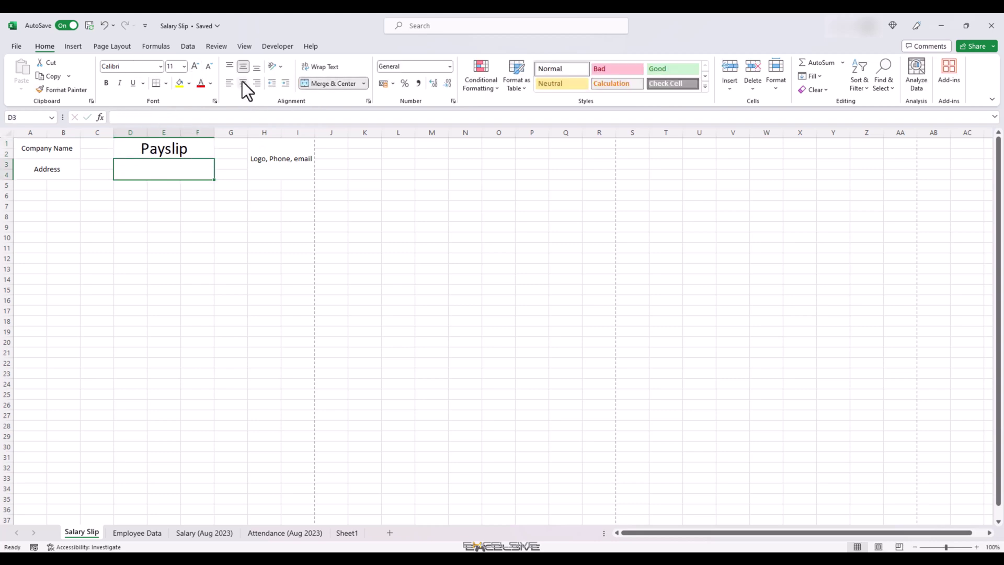
pyautogui.write('August 2023')
pyautogui.hotkey('ctrl', 'Return')
pyautogui.click(176, 186)
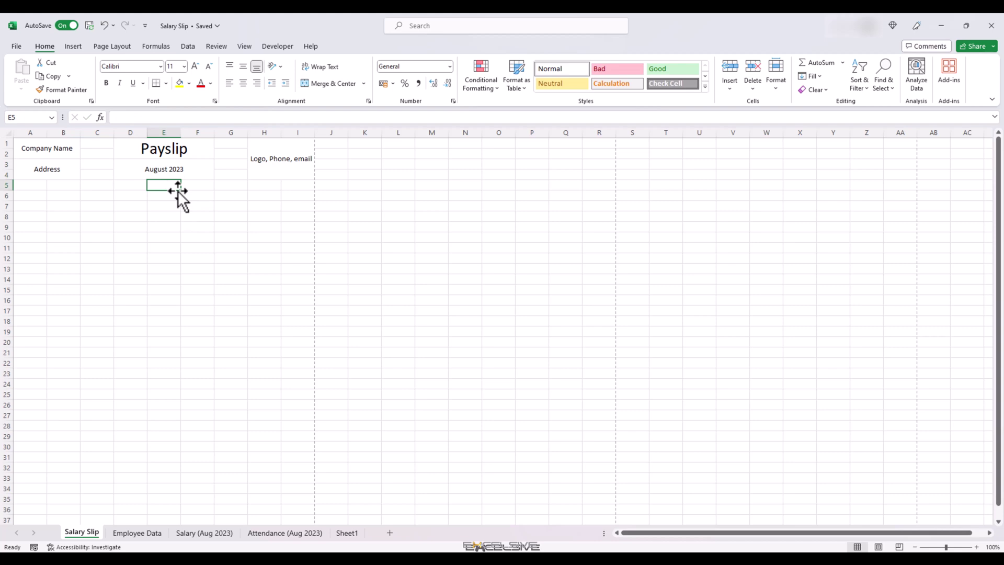
pyautogui.press('Up')
# Enter the section heading "Employee Details" in A6, make it bold and add a bottom border across A6:I6.
pyautogui.click(33, 197)
pyautogui.write('Employee Detail')
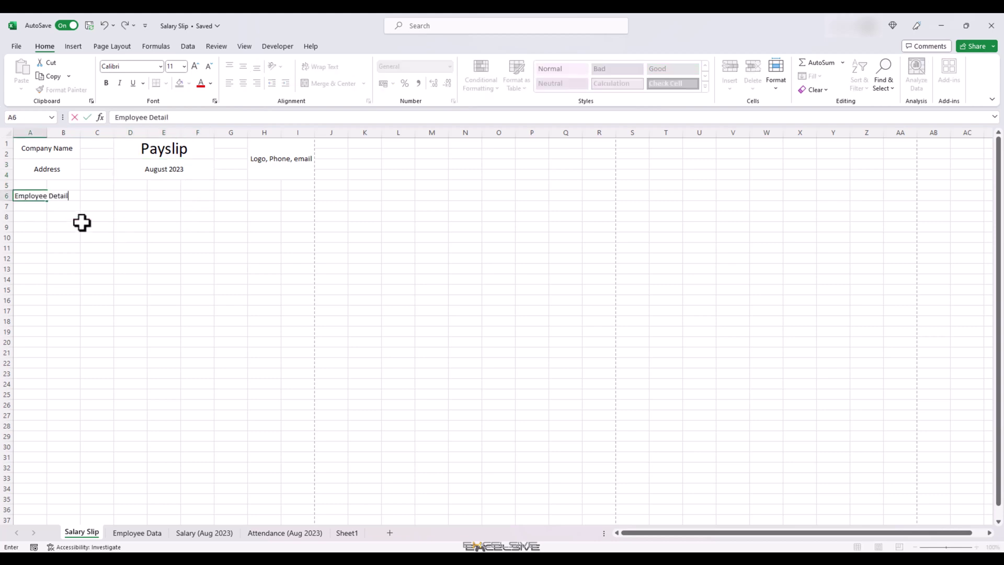
pyautogui.write('s')
pyautogui.hotkey('ctrl', 'Return')
pyautogui.moveTo(22, 196); pyautogui.dragTo(298, 196)
pyautogui.hotkey('ctrl', 'b')
# Enter the label "Employee ID" in A8 and "Name" in C8.
pyautogui.click(34, 215)
pyautogui.write('Emplo')
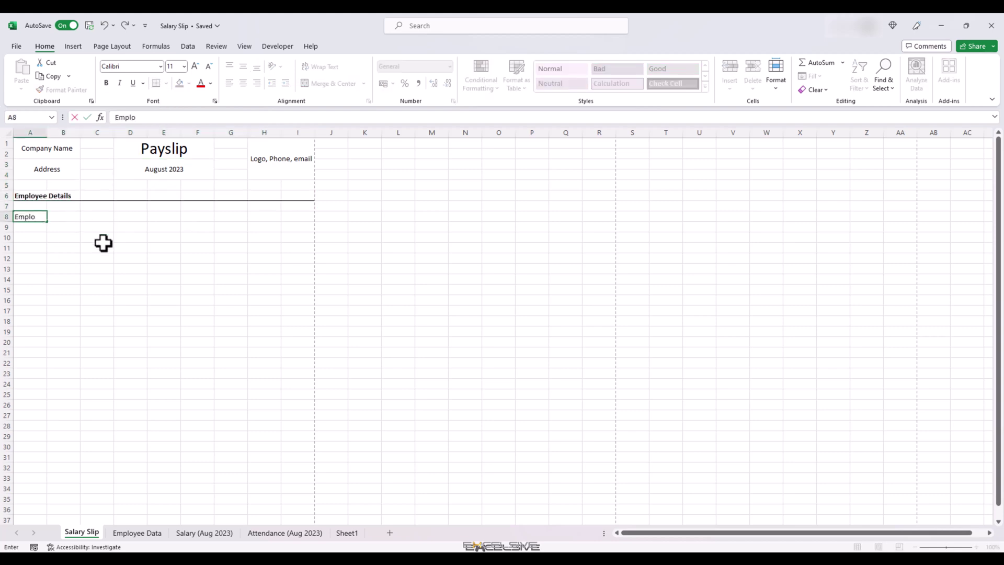
pyautogui.write('yee ID')
pyautogui.press('Right')
pyautogui.press('Right')
pyautogui.write('Name')
pyautogui.press('Right')
pyautogui.press('Right')
# Enter "Department" in E8 and "Designation" in G8, and make all the row 8 labels bold.
pyautogui.write('Department')
pyautogui.press('Right')
pyautogui.press('Right')
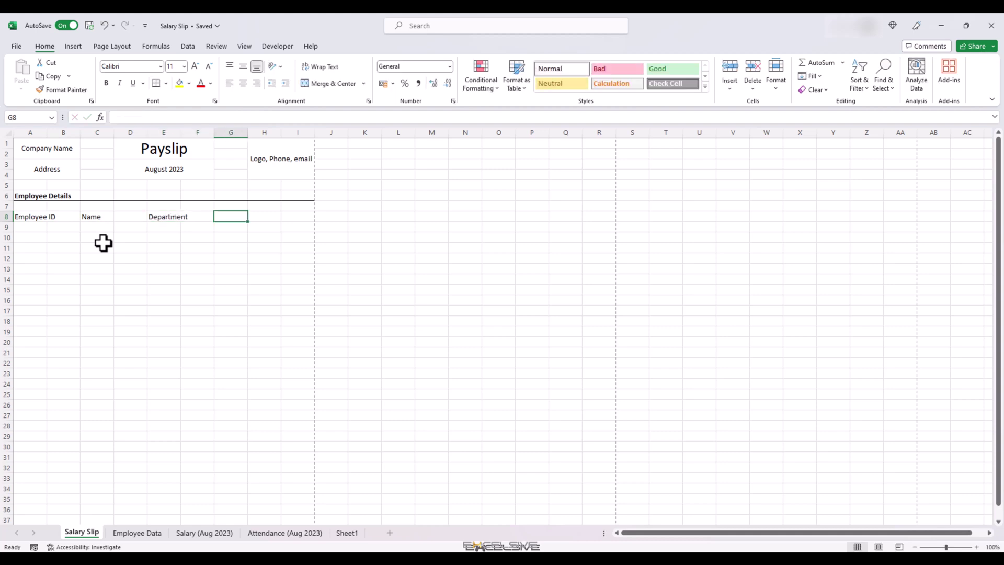
pyautogui.write('Designation')
pyautogui.hotkey('ctrl', 'Return')
pyautogui.moveTo(29, 218); pyautogui.dragTo(230, 217)
pyautogui.hotkey('ctrl', 'b')
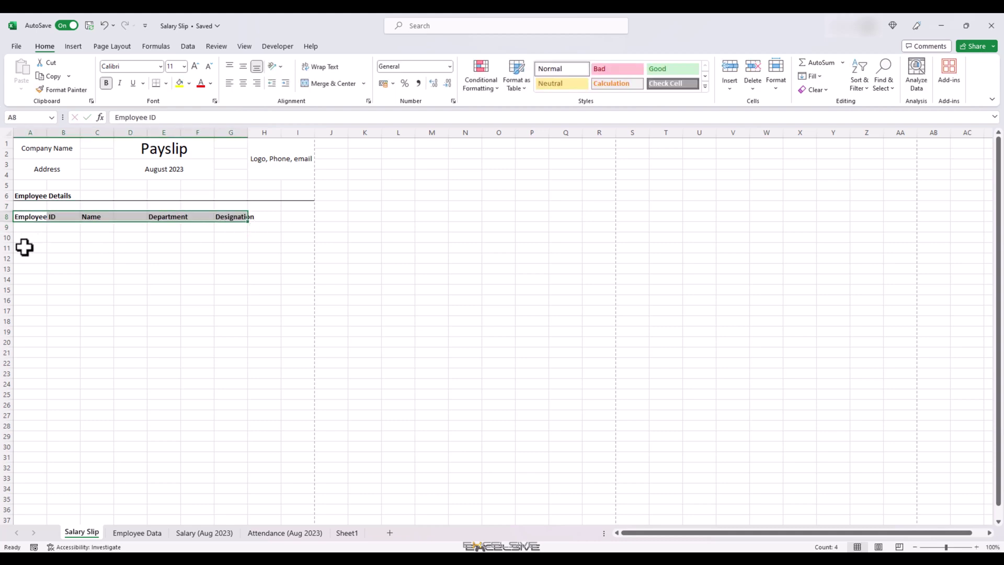
# Enter the label "Joining Date" in A11 and "PAN" in C11.
pyautogui.press('Down')
pyautogui.press('Down')
pyautogui.click(25, 251)
pyautogui.write('Joining Date')
pyautogui.press('Right')
pyautogui.press('Right')
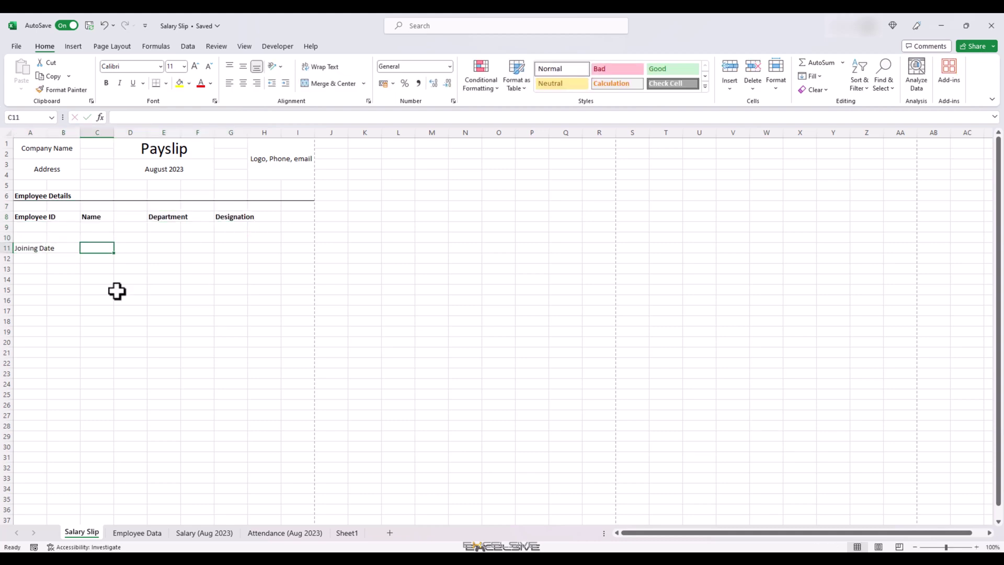
pyautogui.write('PAN')
pyautogui.press('Right')
pyautogui.press('Right')
# Enter "Payment Mode" in E11 and "PF A/c" in G11, and make all the row 11 labels bold.
pyautogui.write('Payment Mode')
pyautogui.press('Right')
# Enter the bank labels "Bank" in A14, "A/c No." in C14 and "IFSC Code" in E14.
pyautogui.press('Right')
pyautogui.write('PF A/c')
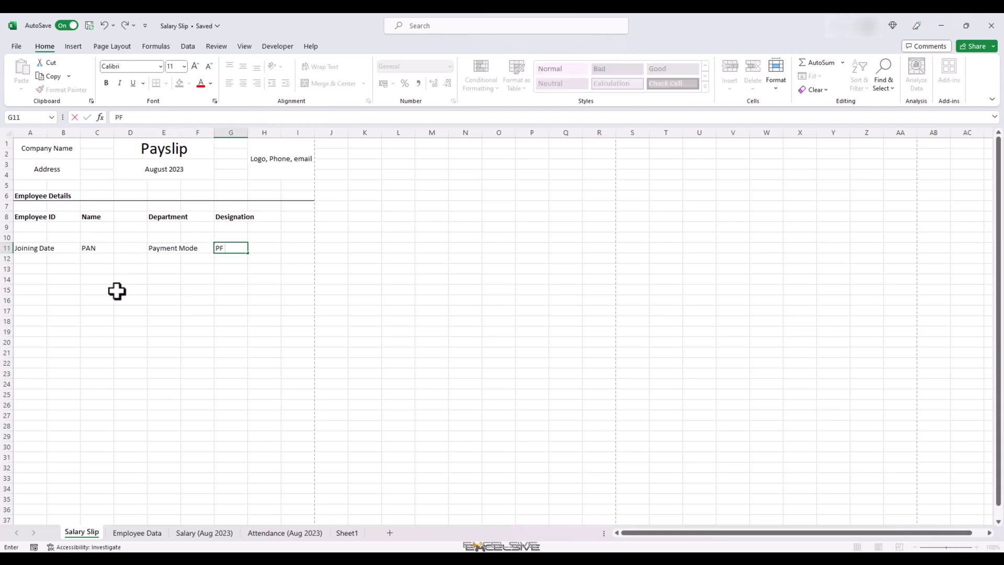
pyautogui.hotkey('ctrl', 'Return')
pyautogui.hotkey('shift', 'Left')
pyautogui.hotkey('shift', 'Left')
pyautogui.hotkey('shift', 'Left')
pyautogui.hotkey('shift', 'Left')
pyautogui.hotkey('shift', 'Left')
pyautogui.hotkey('shift', 'Left')
pyautogui.hotkey('ctrl', 'b')
pyautogui.press('Down')
pyautogui.press('Down')
pyautogui.press('Down')
pyautogui.press('Left')
pyautogui.press('Left')
pyautogui.press('Left')
pyautogui.press('Left')
pyautogui.press('Left')
pyautogui.press('Left')
pyautogui.write('Bank')
pyautogui.press('Right')
pyautogui.press('Right')
pyautogui.write('A/c')
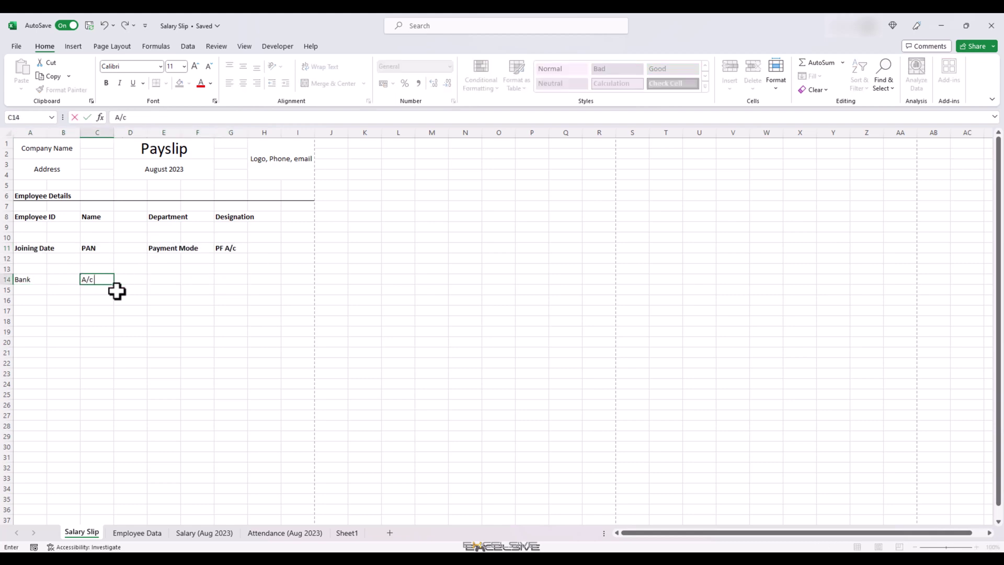
pyautogui.write(' No.')
# Enter the label "Address Line 1" in A17 and "Address Line 2" in E17.
pyautogui.press('Right')
pyautogui.press('Right')
pyautogui.write('IFSC Code')
pyautogui.press('Down')
pyautogui.press('Down')
pyautogui.press('Left')
pyautogui.press('Left')
pyautogui.press('Left')
pyautogui.press('Left')
pyautogui.write('Address')
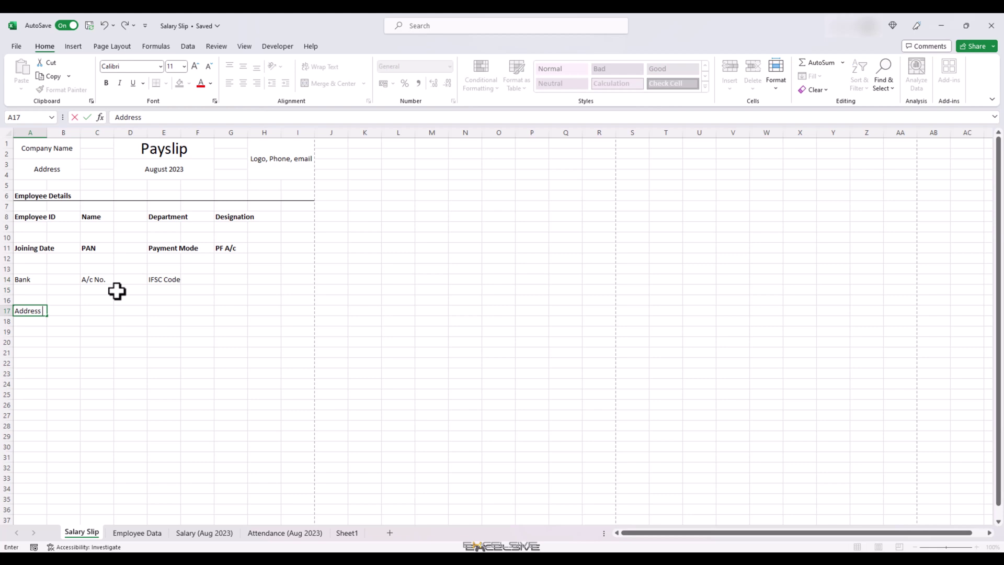
pyautogui.write(' Line 1')
pyautogui.press('Right')
pyautogui.press('Right')
pyautogui.press('Right')
pyautogui.press('Right')
pyautogui.write('Address Line 2')
# Make the bank labels in row 14 and the address labels in row 17 bold.
pyautogui.press('Down')
pyautogui.press('Left')
pyautogui.press('Left')
pyautogui.press('Left')
pyautogui.press('Left')
pyautogui.moveTo(37, 279); pyautogui.dragTo(162, 280)
pyautogui.hotkey('ctrl', 'b')
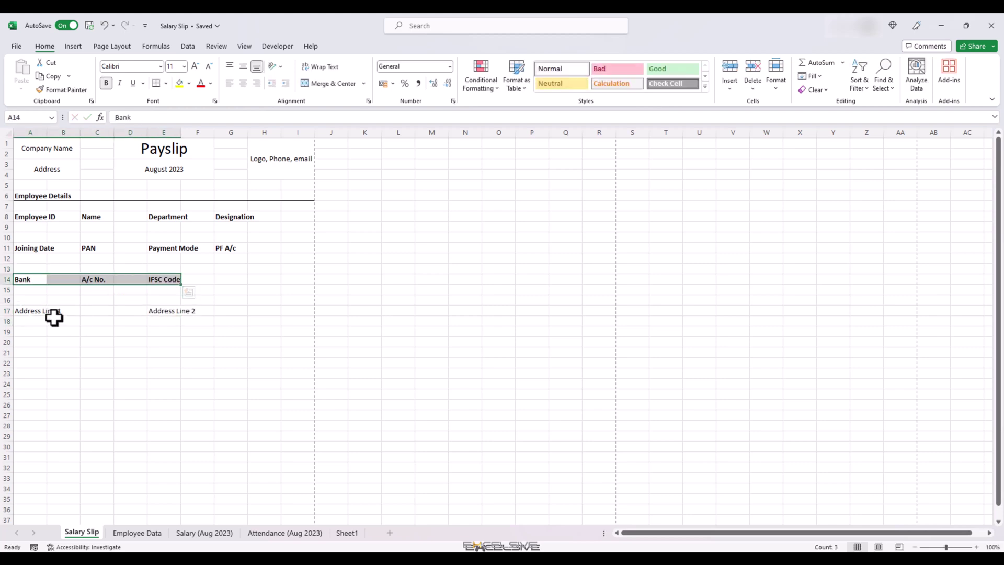
pyautogui.moveTo(54, 311); pyautogui.dragTo(155, 312)
pyautogui.hotkey('ctrl', 'b')
# Enter the bold section heading "Attendance Details" in A20 and add a bottom border across A20:I20.
pyautogui.click(27, 341)
pyautogui.write('Attendance Details')
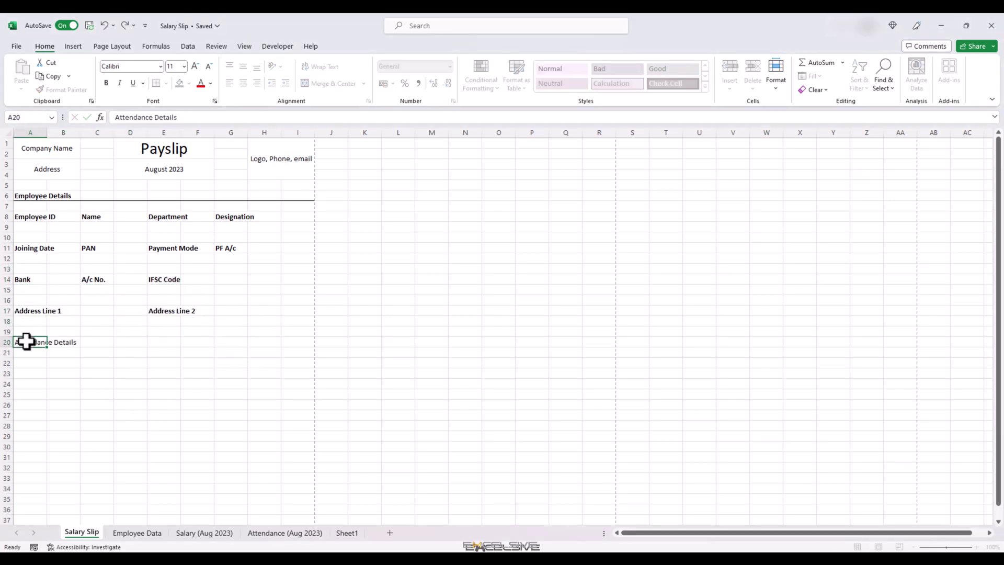
pyautogui.hotkey('ctrl', 'Return')
pyautogui.hotkey('ctrl', 'b')
pyautogui.hotkey('shift', 'Right')
pyautogui.hotkey('shift', 'Right')
pyautogui.hotkey('shift', 'Right')
pyautogui.hotkey('shift', 'Right')
pyautogui.hotkey('shift', 'Right')
pyautogui.hotkey('shift', 'Right')
pyautogui.hotkey('shift', 'Right')
pyautogui.hotkey('shift', 'Right')
pyautogui.click(156, 84)
# Enter the attendance labels "Total Working Days" in A22, "Loss Of Pay Days" in D22 and "Total Payable Days" in G22.
pyautogui.click(32, 361)
pyautogui.write('Total Working Days')
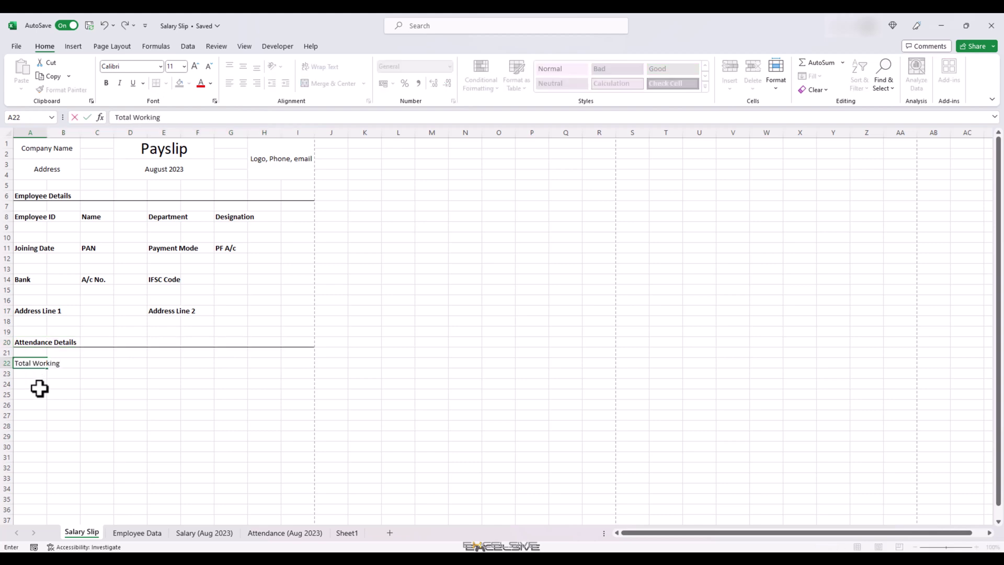
pyautogui.press('Right')
pyautogui.press('Right')
pyautogui.press('Right')
pyautogui.press('Right')
pyautogui.press('Left')
pyautogui.write('Los')
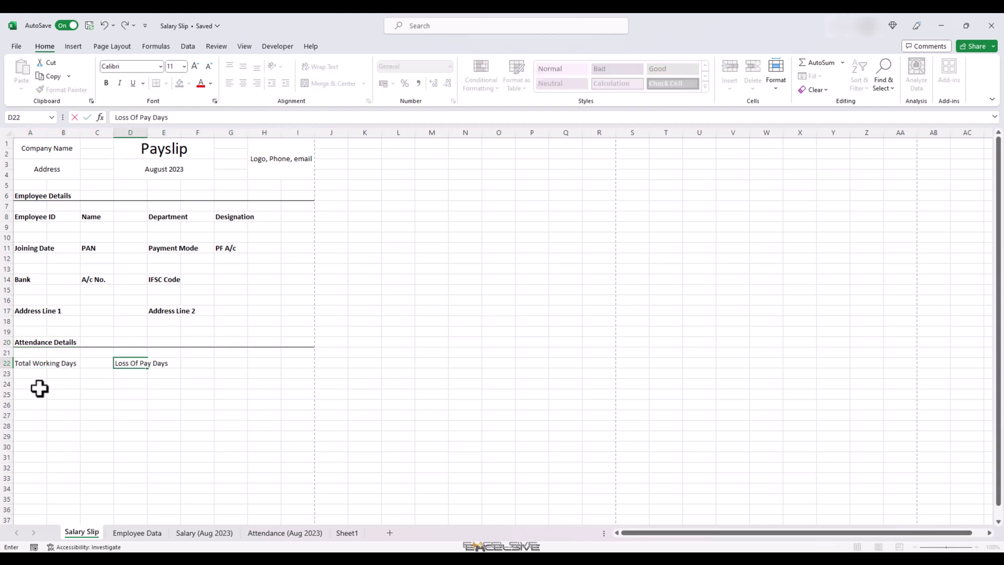
pyautogui.press('Tab')
pyautogui.press('Tab')
pyautogui.press('Tab')
pyautogui.write('Total Payable Days')
# Make the three attendance labels in row 22 bold.
pyautogui.press('Return')
pyautogui.press('Up')
pyautogui.press('Left')
pyautogui.press('Left')
pyautogui.press('Left')
pyautogui.hotkey('shift', 'Right')
pyautogui.hotkey('shift', 'Right')
pyautogui.hotkey('shift', 'Right')
pyautogui.hotkey('shift', 'Right')
pyautogui.hotkey('shift', 'Right')
pyautogui.hotkey('shift', 'Right')
pyautogui.hotkey('ctrl', 'b')
pyautogui.press('Left')
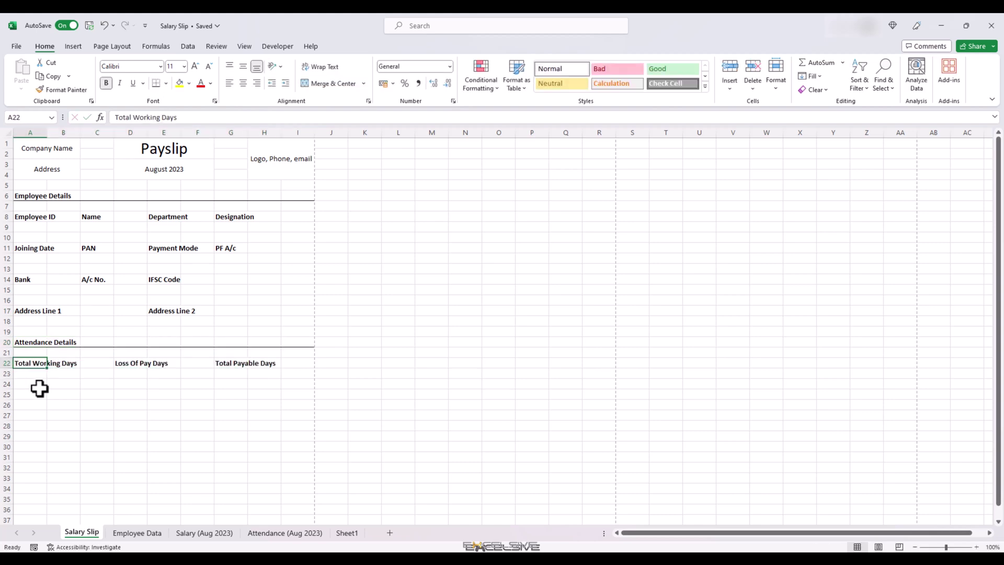
# Enter the bold section heading "Salary Details" in A25 and add a bottom border across A25:I25.
pyautogui.click(39, 388)
pyautogui.write('Salary Details')
pyautogui.hotkey('shift', 'Right')
pyautogui.hotkey('shift', 'Right')
pyautogui.hotkey('shift', 'Right')
pyautogui.hotkey('shift', 'Right')
pyautogui.hotkey('shift', 'Right')
pyautogui.hotkey('shift', 'Right')
pyautogui.hotkey('shift', 'Right')
pyautogui.hotkey('shift', 'Right')
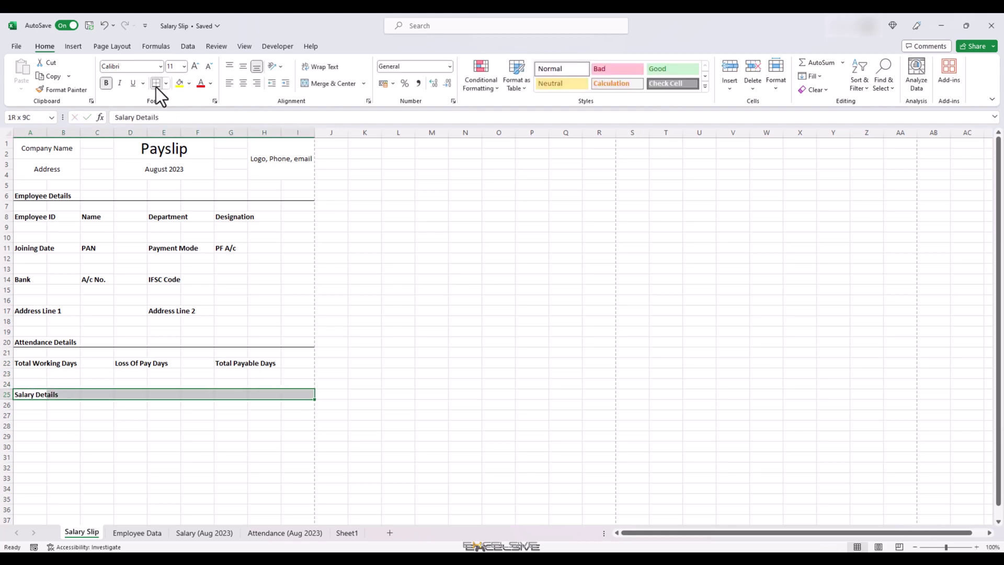
pyautogui.click(156, 84)
# Enter the bold heading "Earnings" in A27 and list Basic, DA, HRA, TA and Other below it in A28:A32.
pyautogui.click(34, 417)
pyautogui.write('Earnings')
pyautogui.press('Return')
pyautogui.write('Basi')
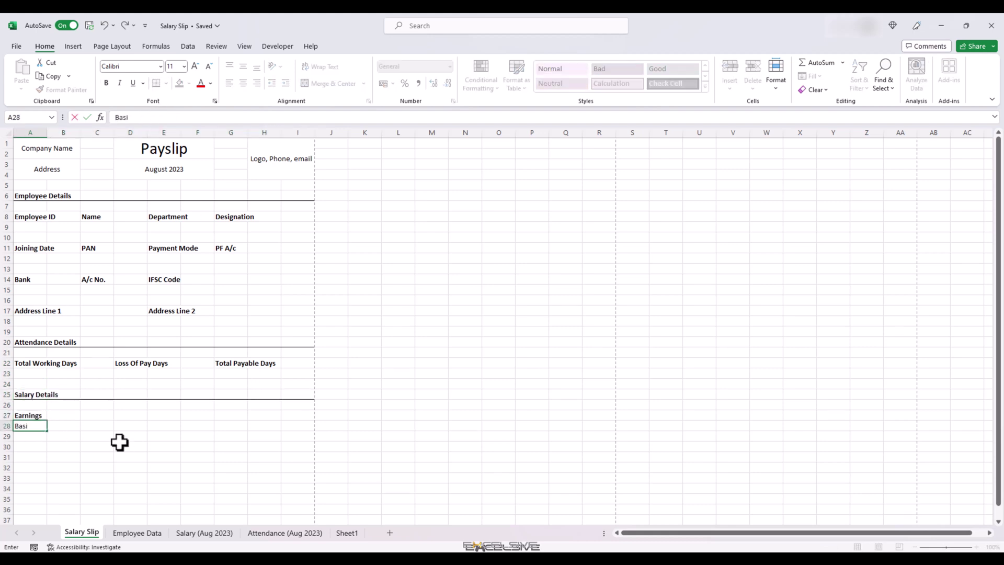
pyautogui.write('c')
pyautogui.press('Return')
pyautogui.write('DA')
pyautogui.press('Return')
pyautogui.write('HRA')
pyautogui.press('Return')
pyautogui.write('TA Other')
# Remove the bold from the DA and TA labels and enter the bold heading "Deductions" in F27.
pyautogui.press('Up')
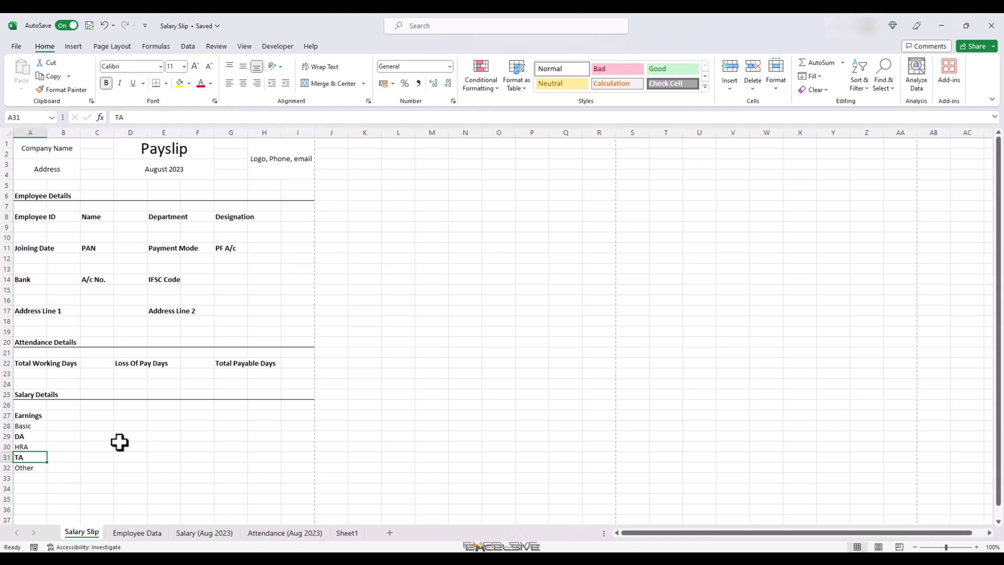
pyautogui.press('Up')
pyautogui.press('Up')
pyautogui.press('Up')
pyautogui.press('Up')
pyautogui.press('Right')
pyautogui.press('Right')
pyautogui.press('Right')
pyautogui.press('Right')
pyautogui.press('Right')
pyautogui.write('Deductions')
pyautogui.press('Return')
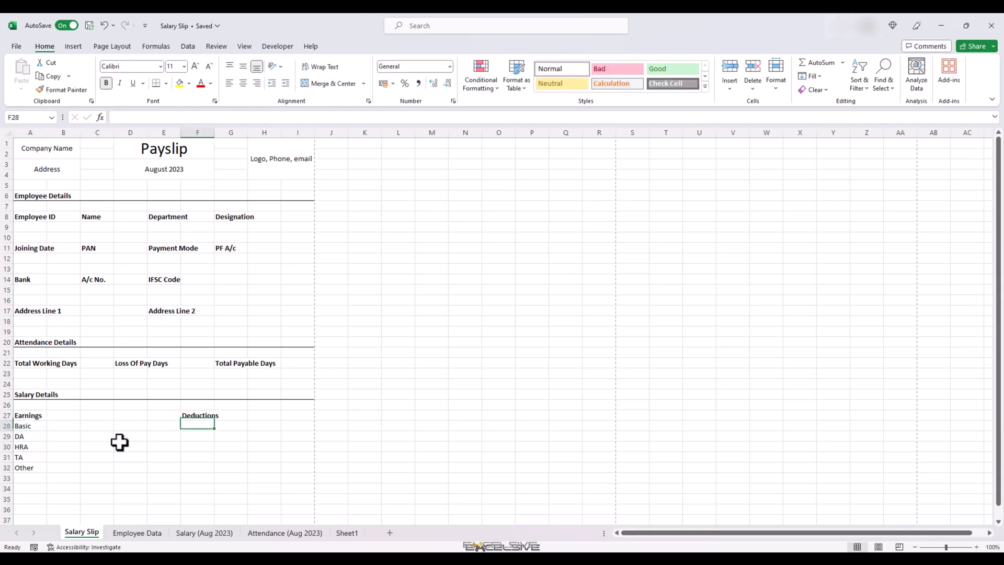
# List PF, PT, Insurance and TDS below the Deductions heading in F28:F31.
pyautogui.write('PF')
pyautogui.press('Return')
pyautogui.write('PT')
pyautogui.press('Return')
pyautogui.write('Insurance')
pyautogui.press('Return')
pyautogui.write('TDS')
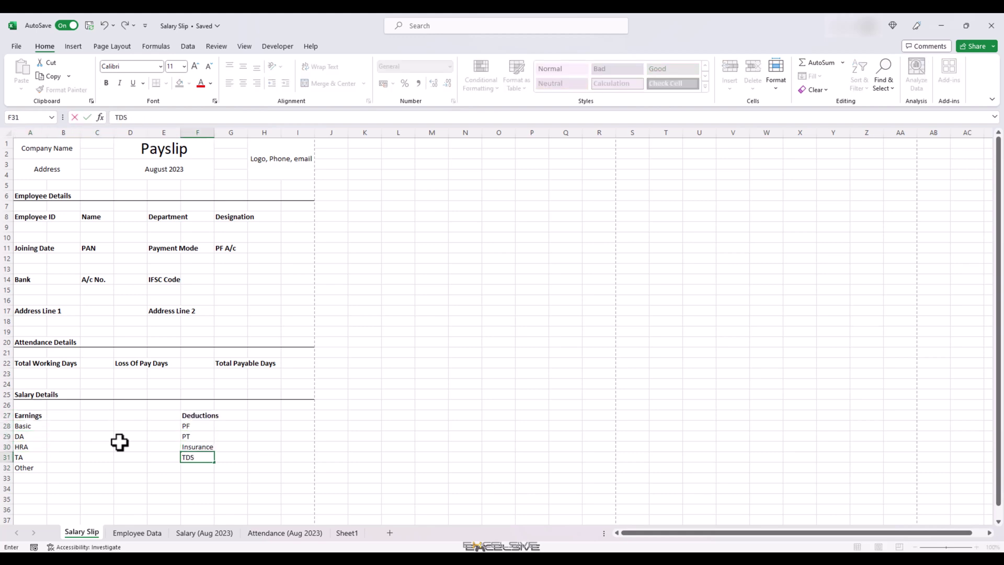
pyautogui.press('Return')
pyautogui.press('Return')
pyautogui.press('Return')
# Enter the bold labels "Total Earnings (A)" in A34 and "Total Deductions (B)" in F34.
pyautogui.scroll(-5, 119, 442)
pyautogui.click(21, 331)
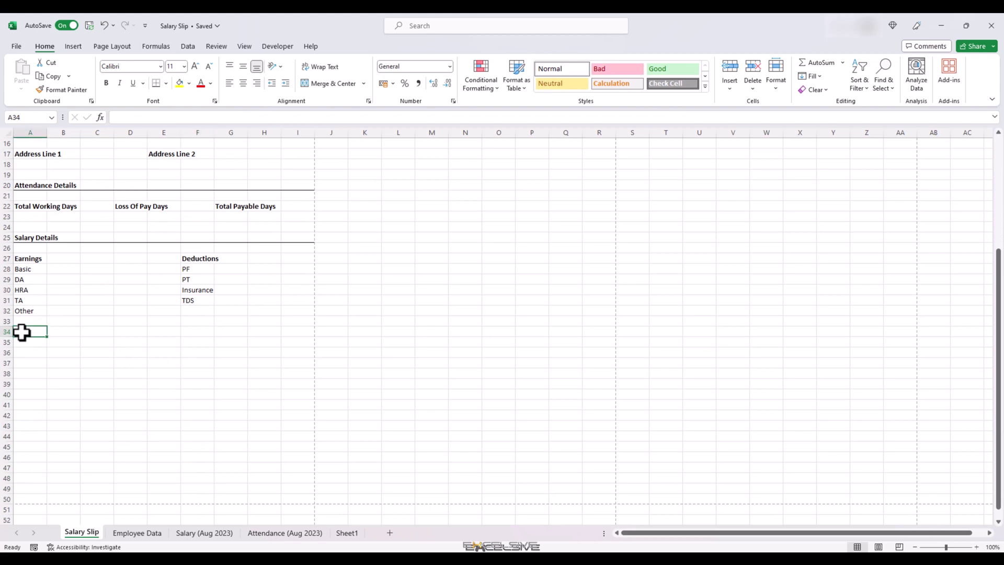
pyautogui.write('Total Earnings (A)')
pyautogui.press('Tab')
pyautogui.press('Tab')
pyautogui.press('Tab')
pyautogui.press('Tab')
pyautogui.press('Tab')
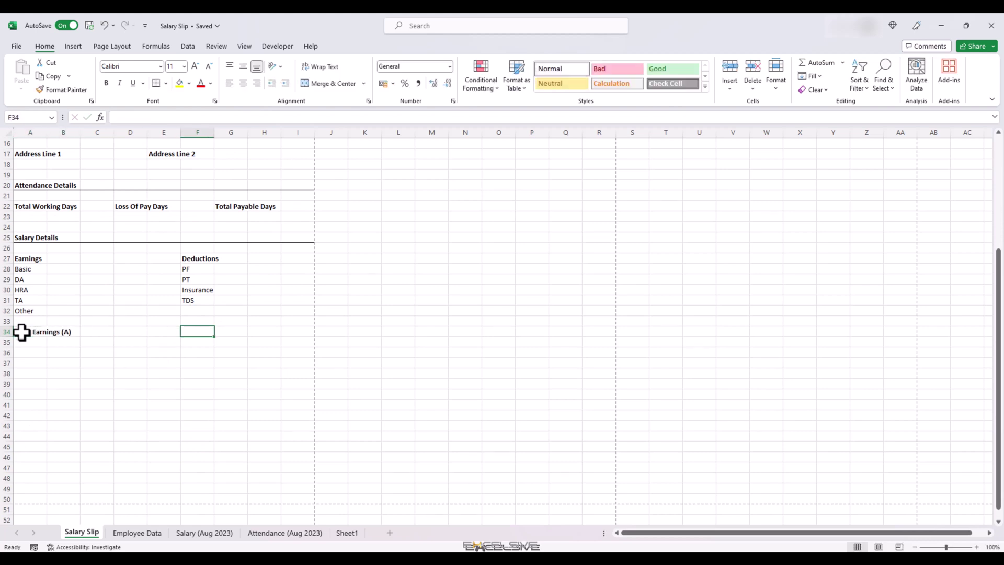
pyautogui.write('Total Deductions (B)')
pyautogui.hotkey('ctrl', 'Return')
pyautogui.hotkey('ctrl', 'b')
# Add a bottom border across the totals row, A34:I34.
pyautogui.click(22, 332)
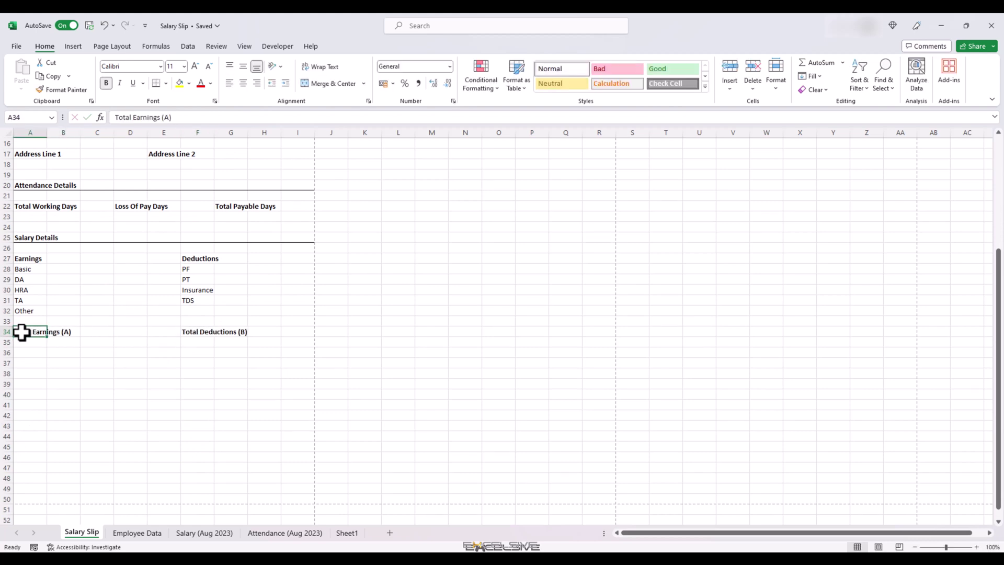
pyautogui.hotkey('shift', 'Right')
pyautogui.hotkey('shift', 'Right')
pyautogui.hotkey('shift', 'Right')
pyautogui.hotkey('shift', 'Right')
pyautogui.hotkey('shift', 'Right')
pyautogui.hotkey('shift', 'Right')
pyautogui.hotkey('shift', 'Right')
pyautogui.hotkey('shift', 'Right')
# Enter the bold label "Net Salary Payable (A-B)" in A37.
pyautogui.click(30, 361)
pyautogui.write('Net Sala')
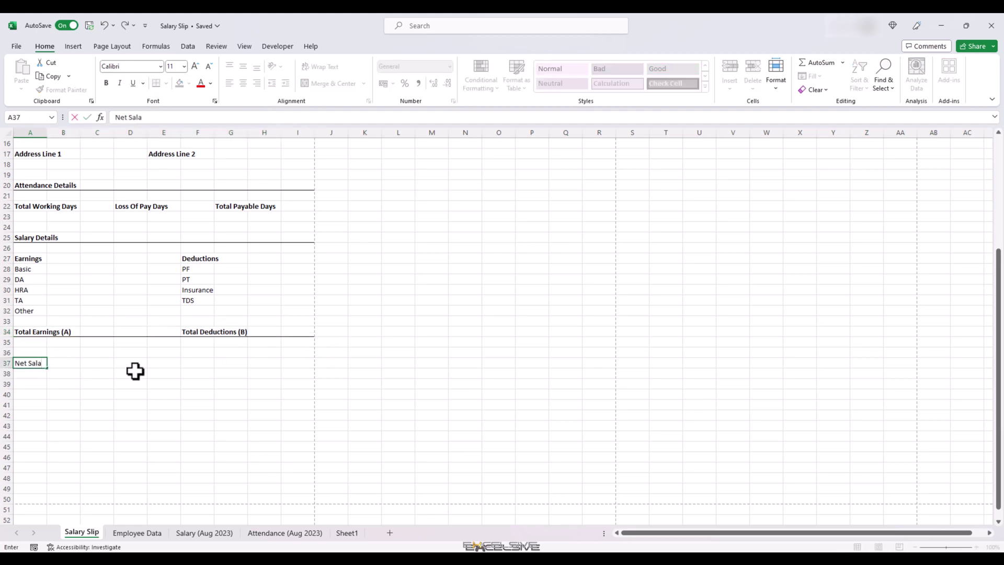
pyautogui.write('ry Payable (A-B)')
pyautogui.hotkey('ctrl', 'Return')
pyautogui.hotkey('ctrl', 'b')
# Enter "For (Company Name)" in F41, and merge and centre F41:H45 with top alignment.
pyautogui.click(191, 406)
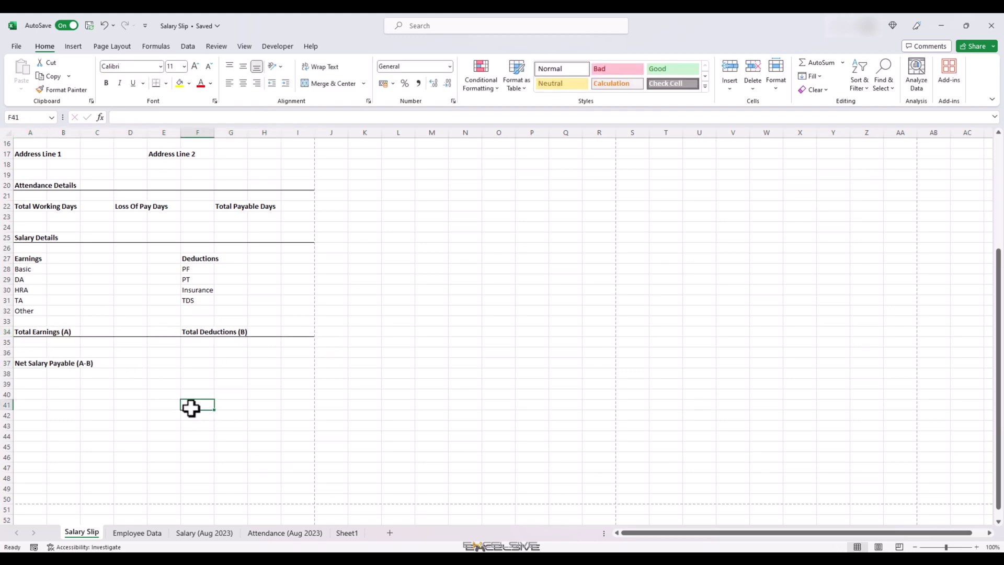
pyautogui.write('For (Company Name)')
pyautogui.press('Return')
pyautogui.press('Return')
pyautogui.press('Return')
pyautogui.press('Return')
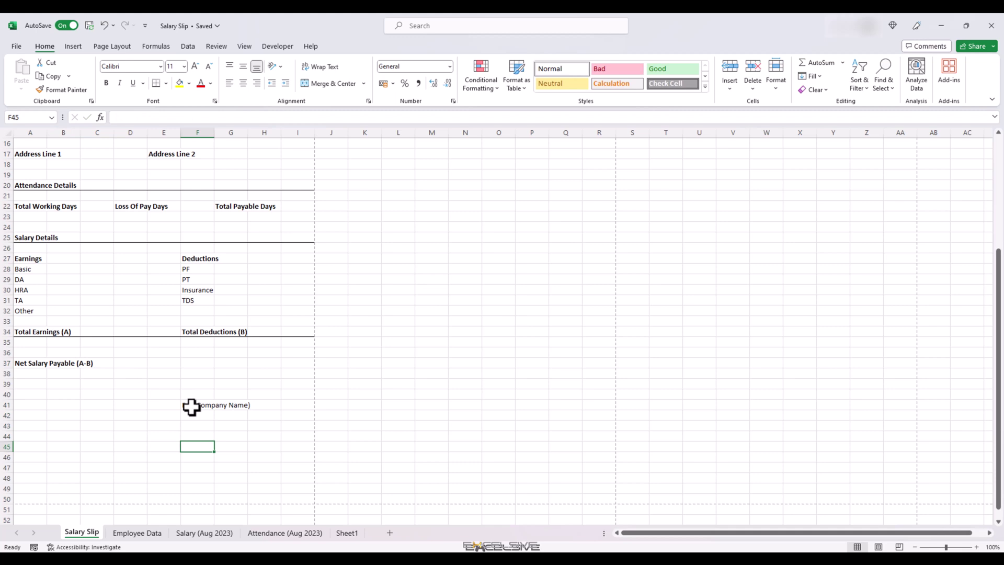
pyautogui.moveTo(192, 407); pyautogui.dragTo(261, 448)
pyautogui.click(329, 83)
pyautogui.click(229, 66)
pyautogui.press('Down')
pyautogui.press('Down')
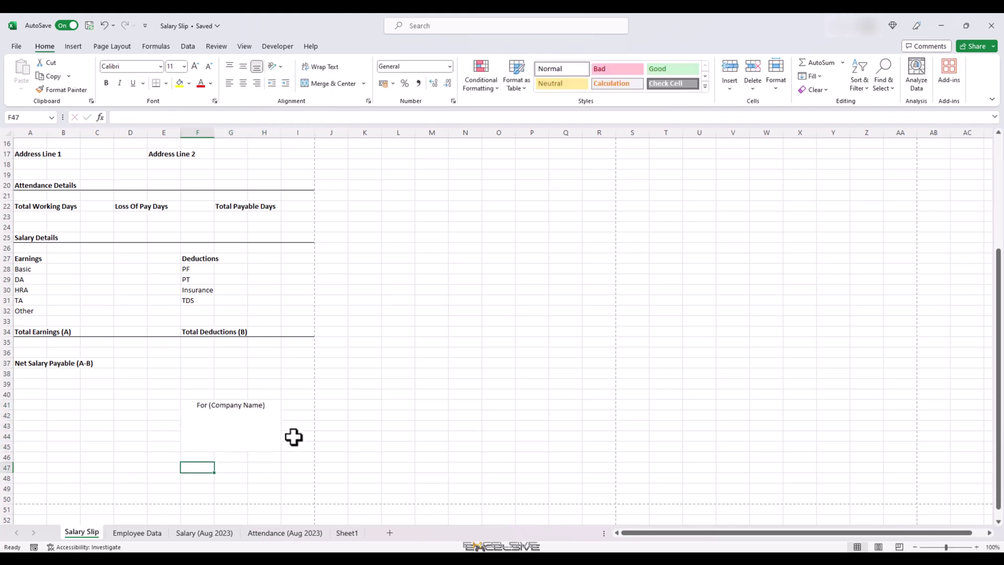
# Merge and centre F46:H46 with middle alignment and enter "Authorised Signatory" in it.
pyautogui.press('Up')
pyautogui.press('Up')
pyautogui.moveTo(198, 458); pyautogui.dragTo(269, 457)
pyautogui.click(329, 83)
pyautogui.click(243, 67)
pyautogui.write('Authorised Signatory')
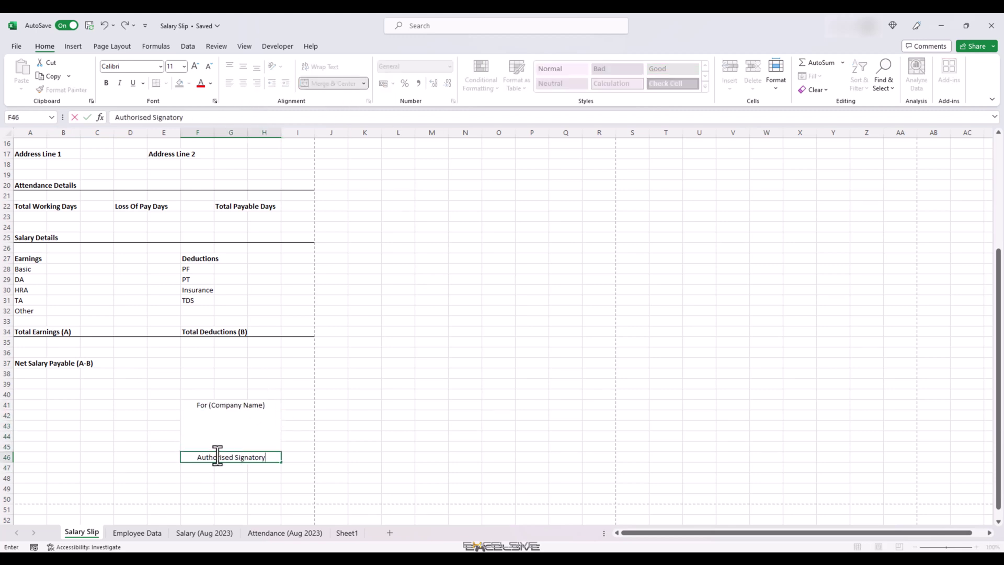
pyautogui.hotkey('ctrl', 'Return')
pyautogui.scroll(5, 216, 454)
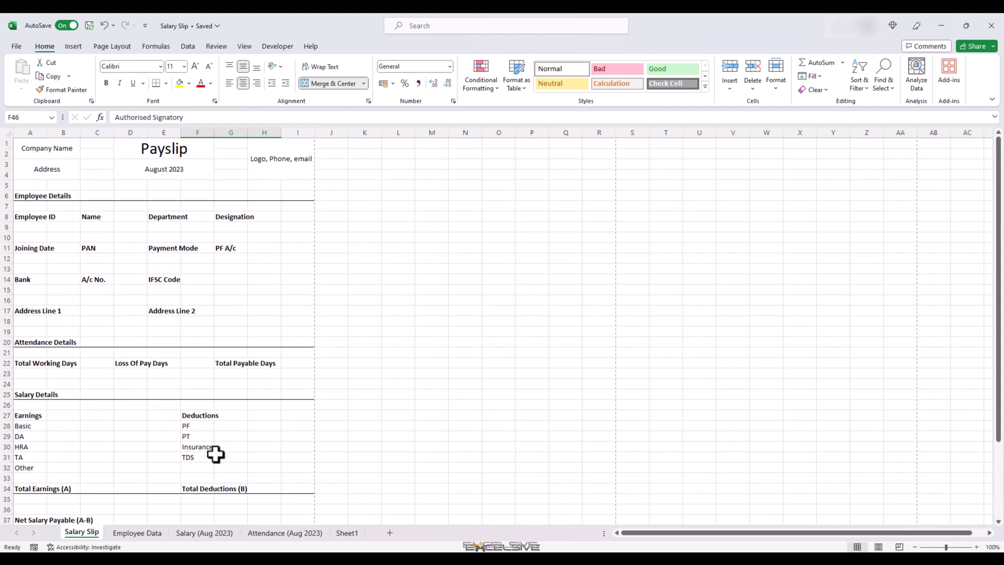
pyautogui.click(101, 278)
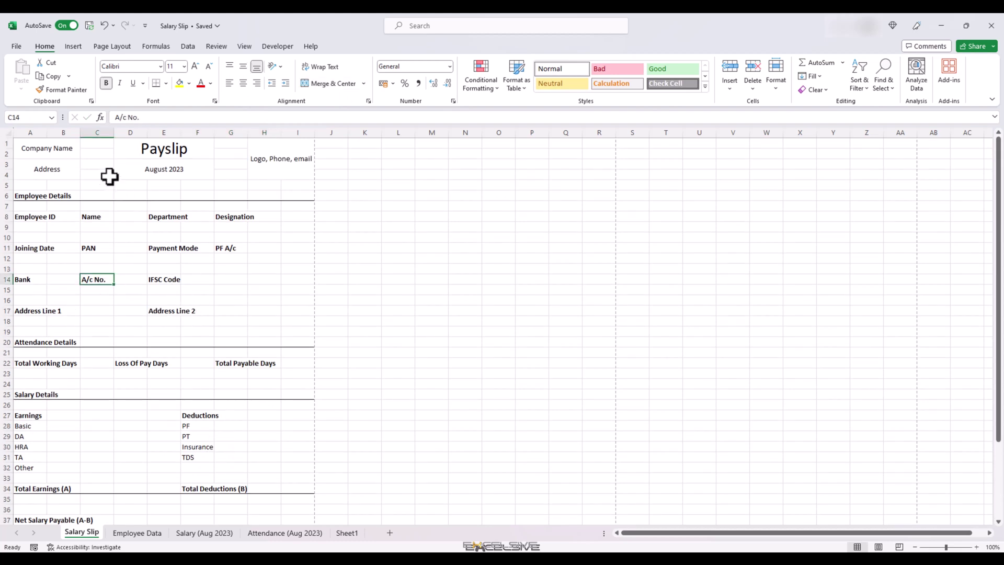
pyautogui.scroll(-4, 212, 366)
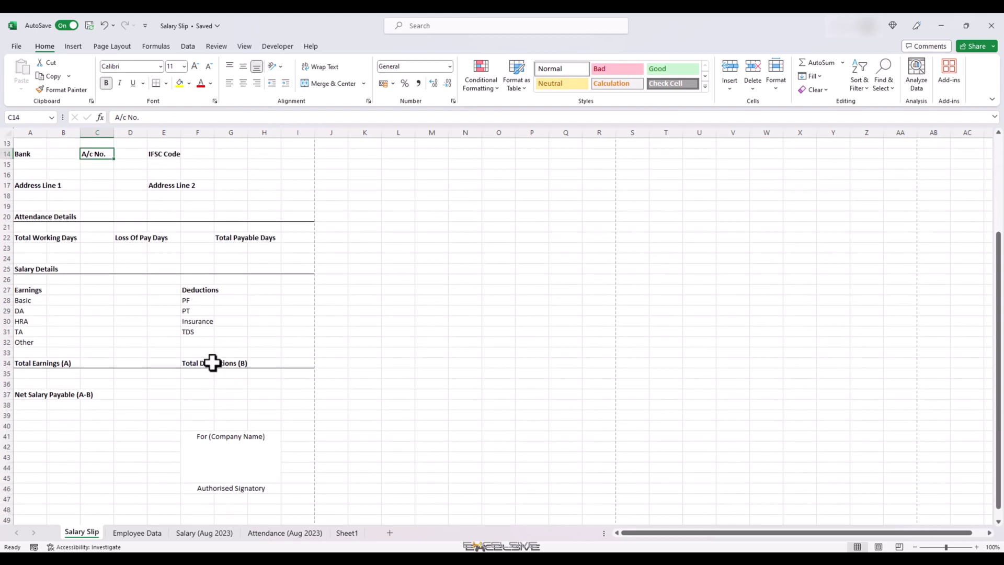
pyautogui.scroll(4, 212, 363)
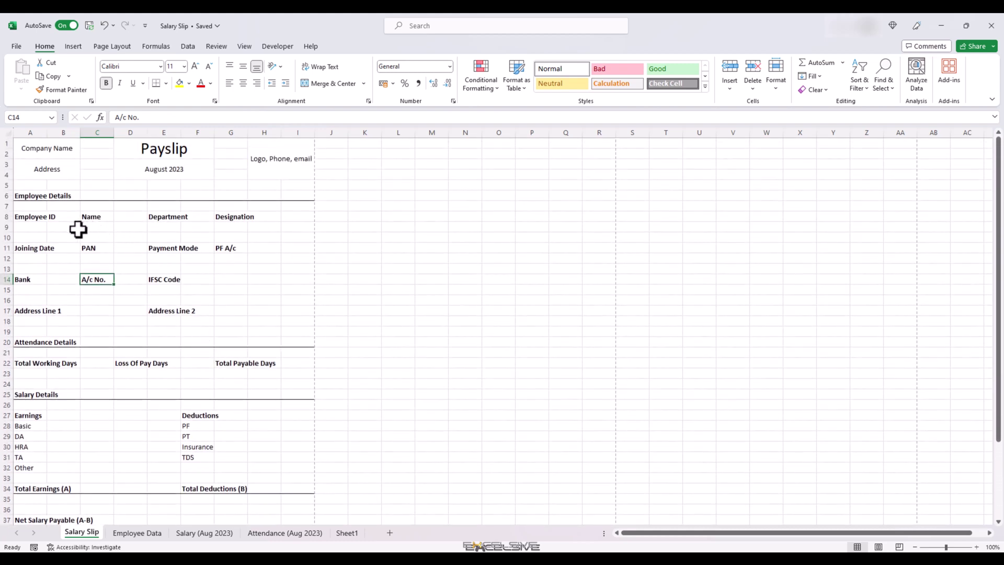
# Start a data validation rule for the Employee ID cell A9 that allows a List.
pyautogui.click(32, 228)
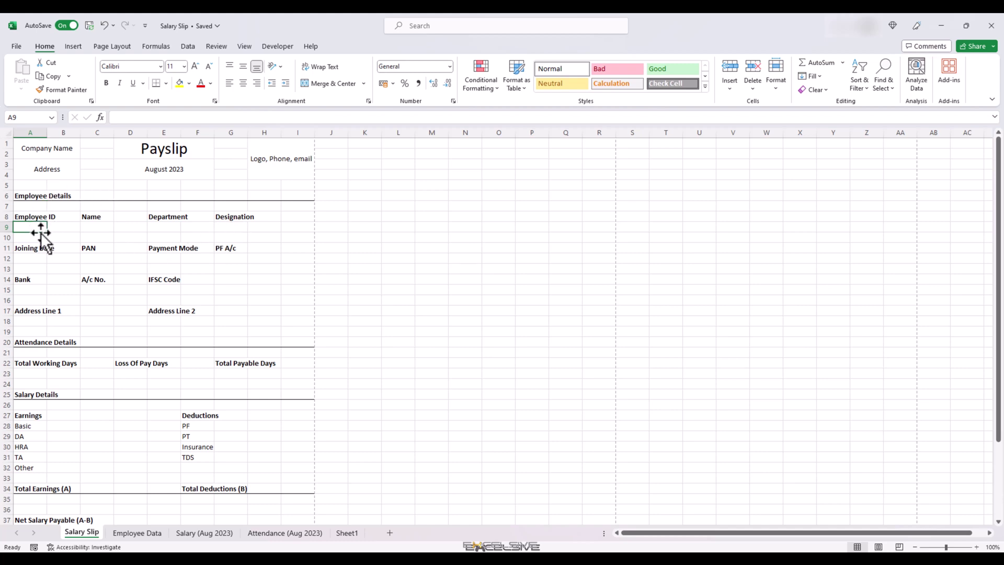
pyautogui.click(194, 47)
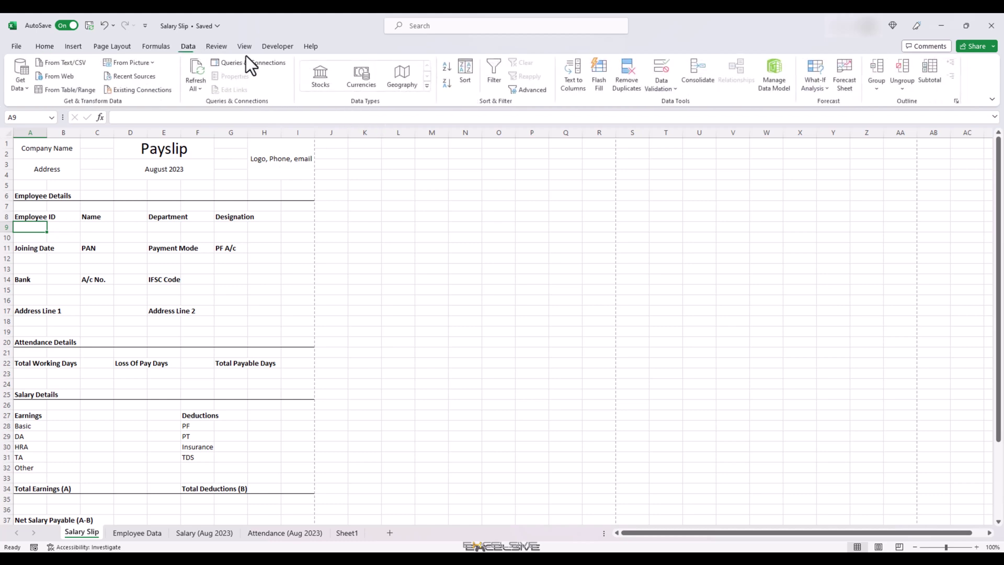
pyautogui.click(660, 87)
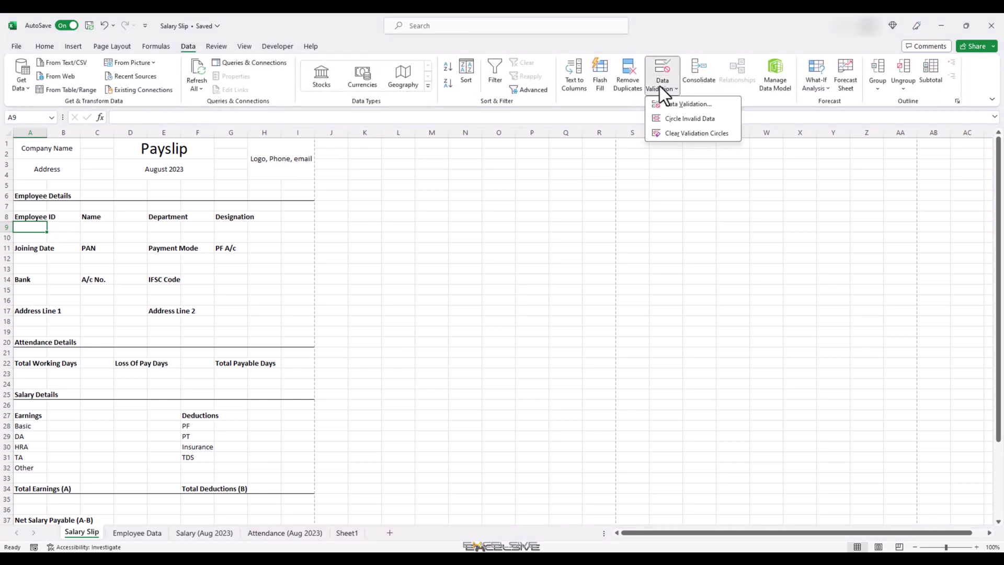
pyautogui.click(675, 106)
pyautogui.click(441, 235)
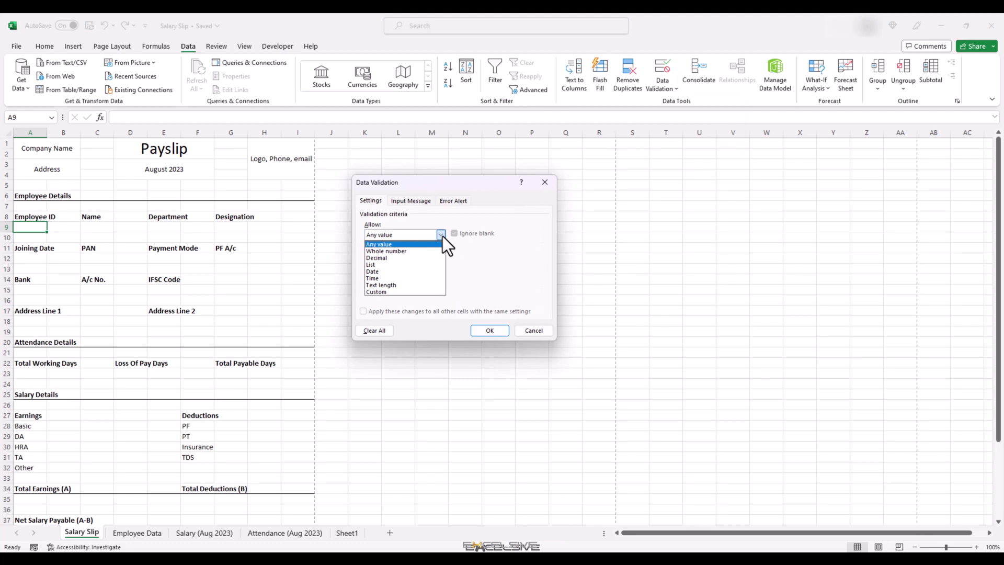
pyautogui.click(419, 266)
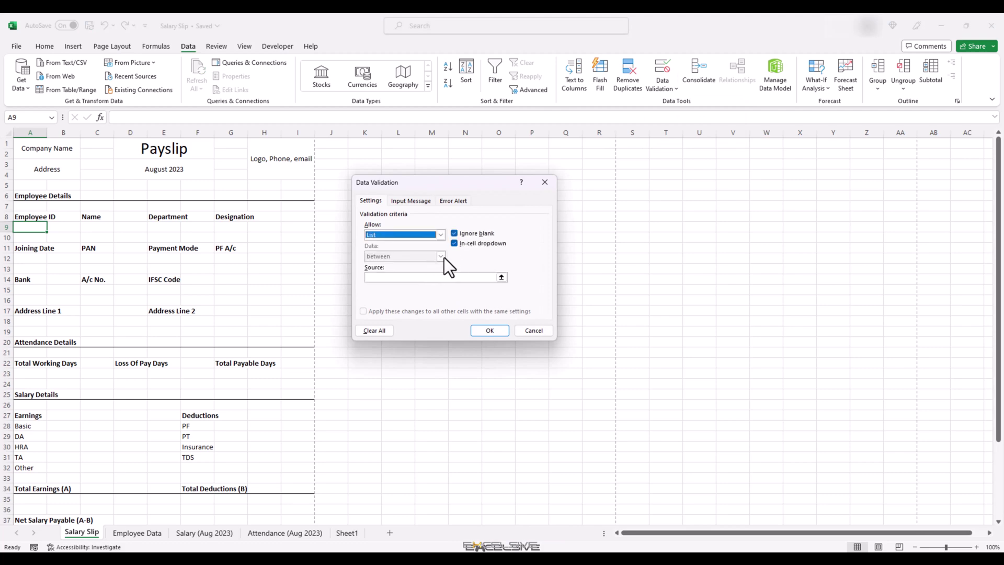
# Set the list source to the whole Employee ID column A of the Employee Data sheet and apply the rule.
pyautogui.click(501, 277)
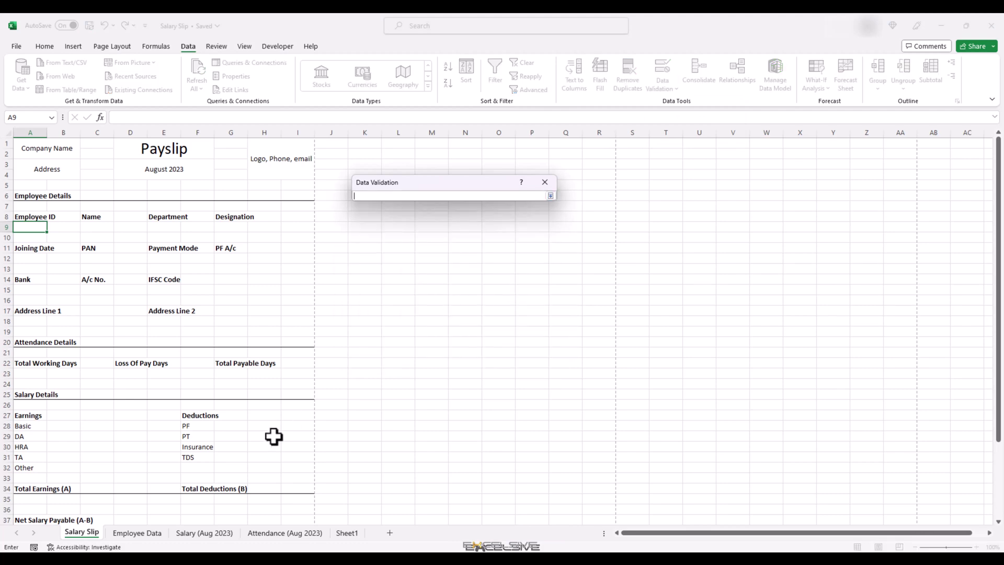
pyautogui.click(147, 534)
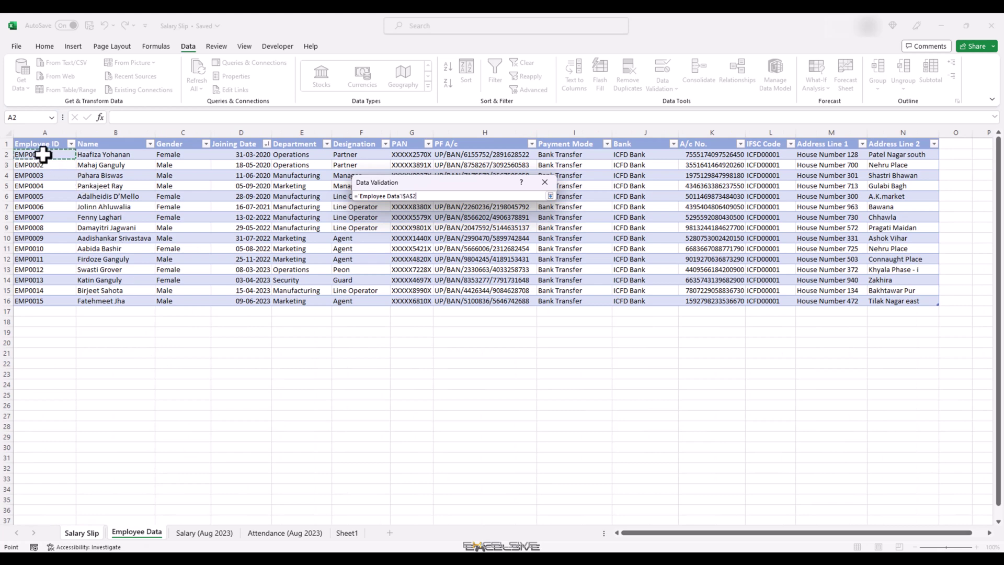
pyautogui.moveTo(45, 155); pyautogui.dragTo(34, 298)
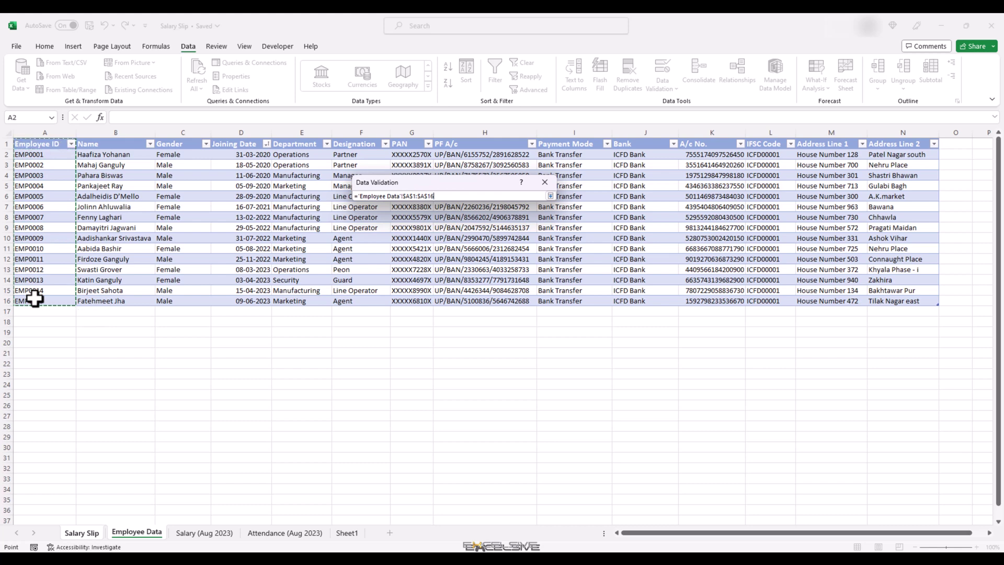
pyautogui.hotkey('ctrl', 'space')
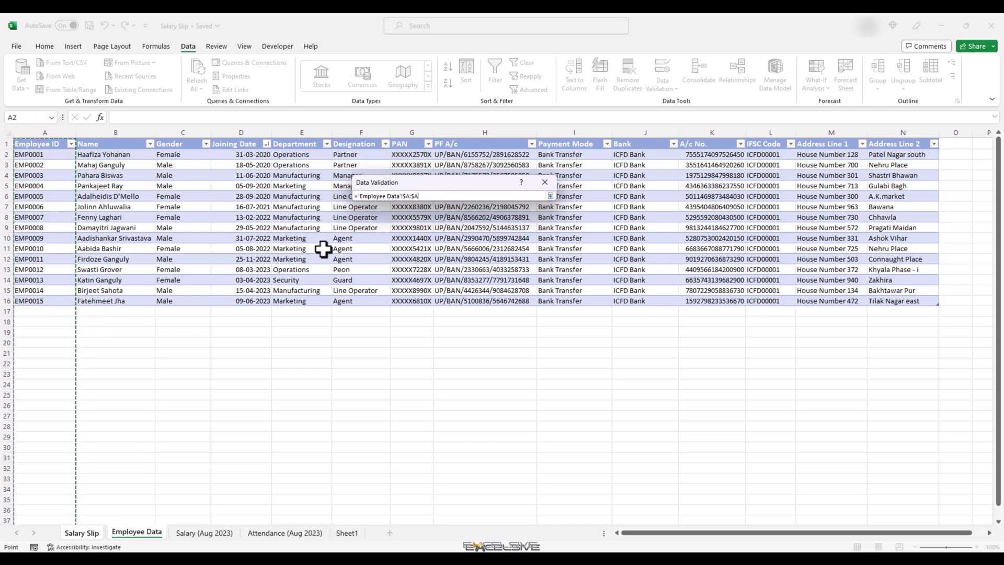
pyautogui.press('Return')
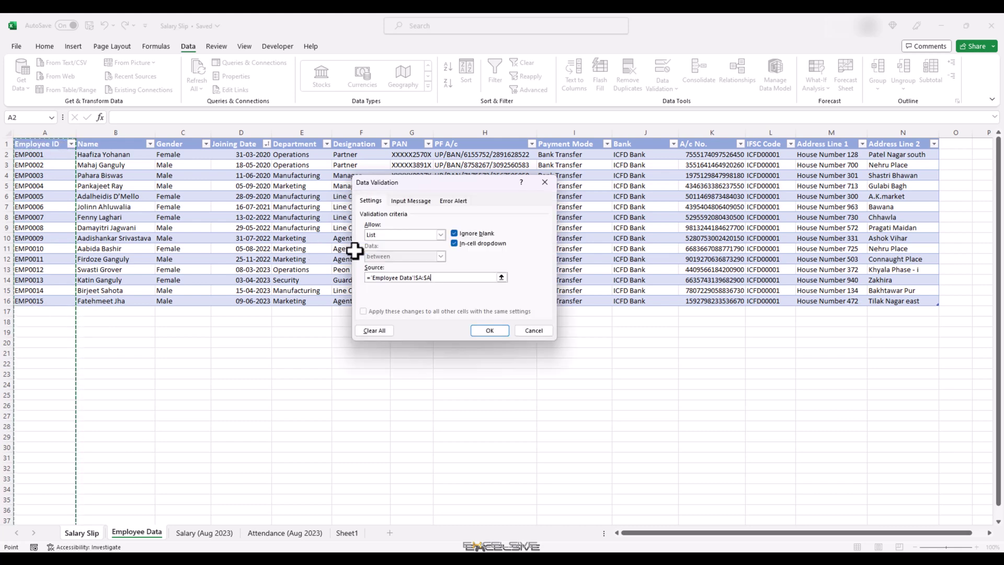
pyautogui.click(479, 330)
# Check the entries offered by the Employee ID dropdown in A9 without choosing one.
pyautogui.click(51, 227)
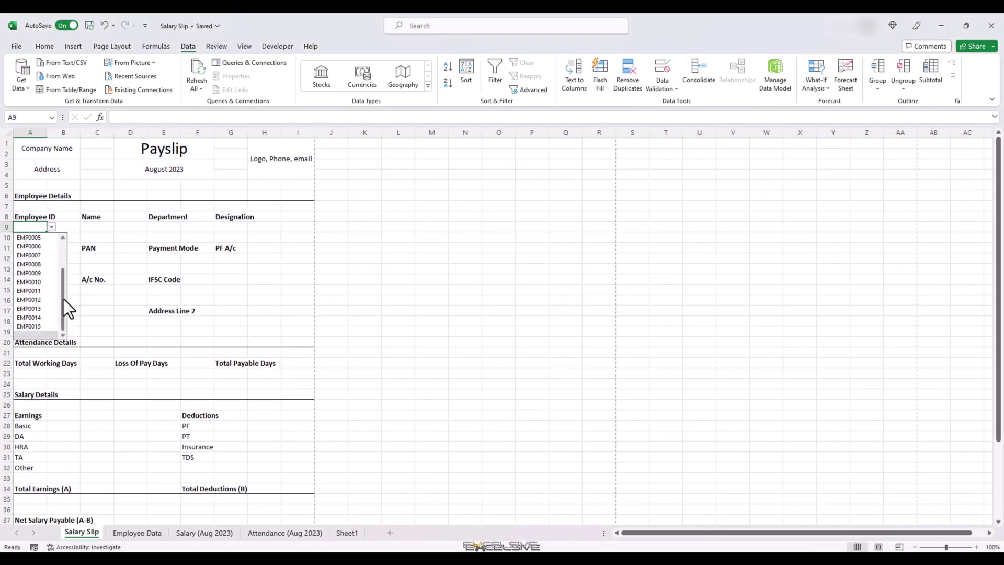
pyautogui.moveTo(64, 299); pyautogui.dragTo(65, 242)
pyautogui.moveTo(64, 324); pyautogui.dragTo(70, 286)
pyautogui.moveTo(61, 300); pyautogui.dragTo(68, 263)
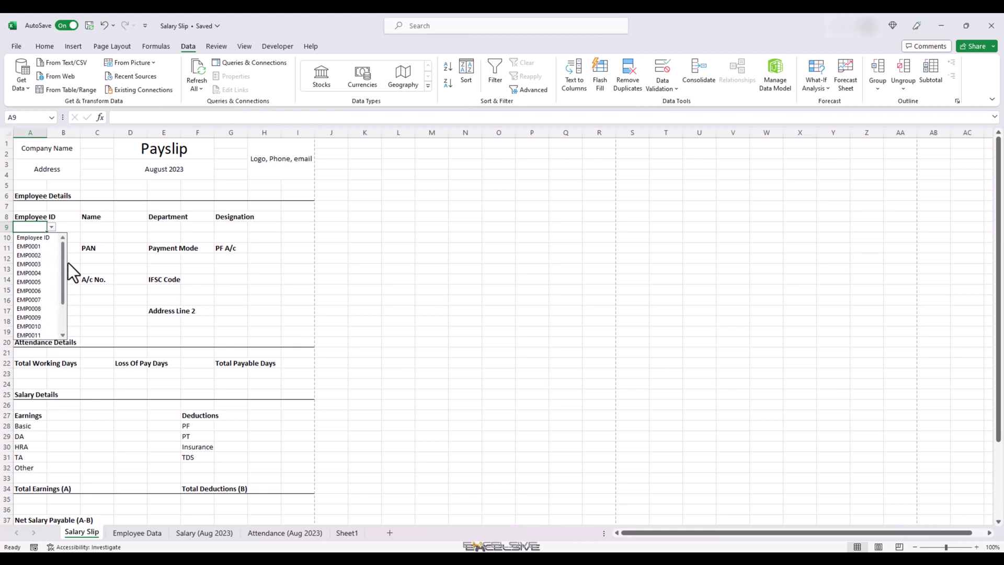
pyautogui.click(74, 240)
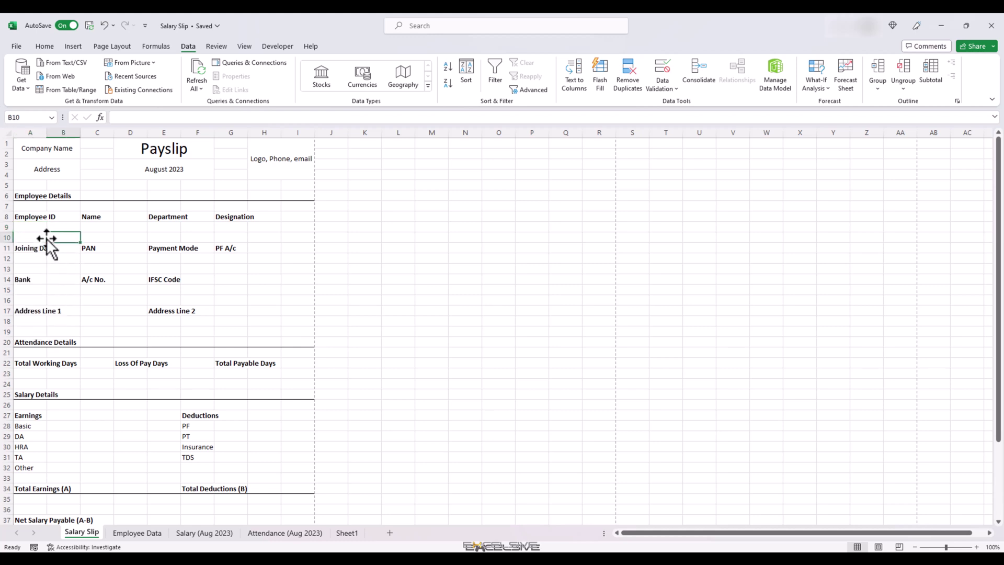
pyautogui.click(42, 229)
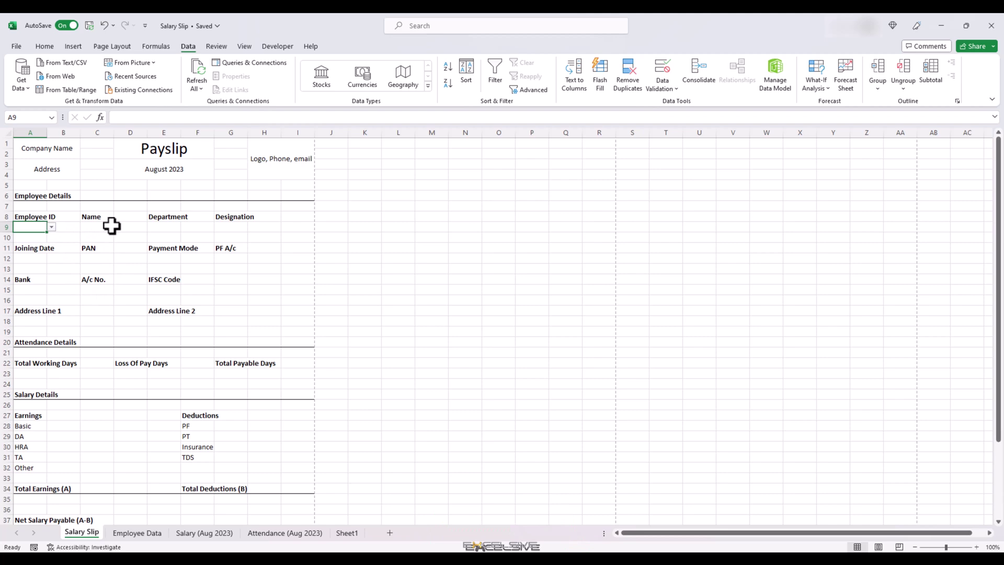
# Look through the Employee Data, Attendance (Aug 2023) and Salary (Aug 2023) sheets.
pyautogui.click(154, 534)
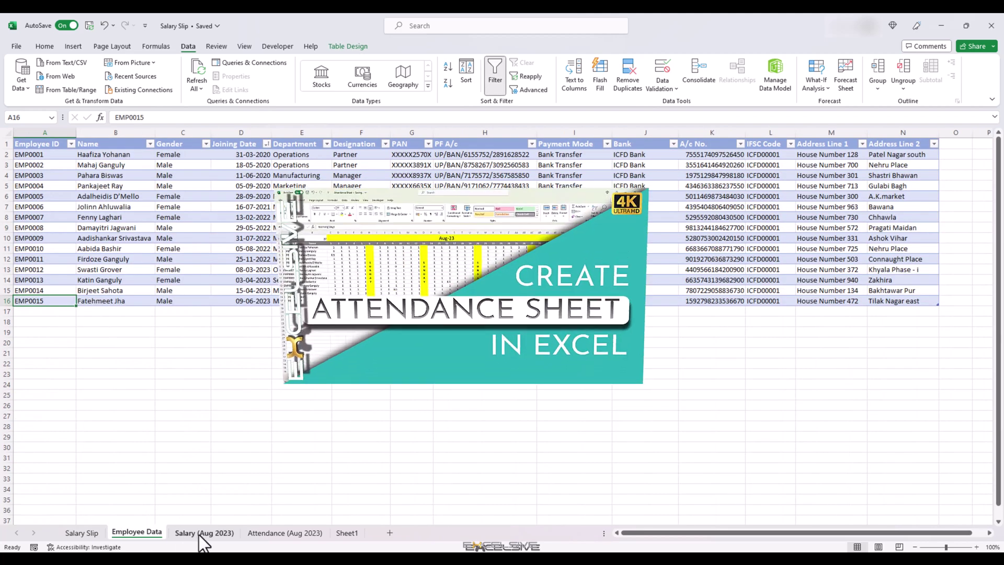
pyautogui.click(261, 533)
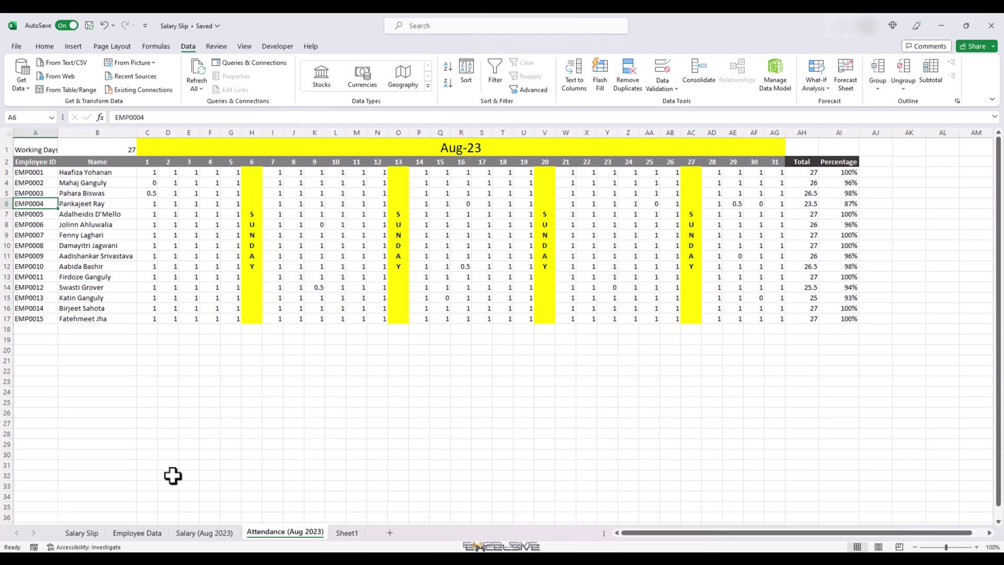
pyautogui.click(204, 533)
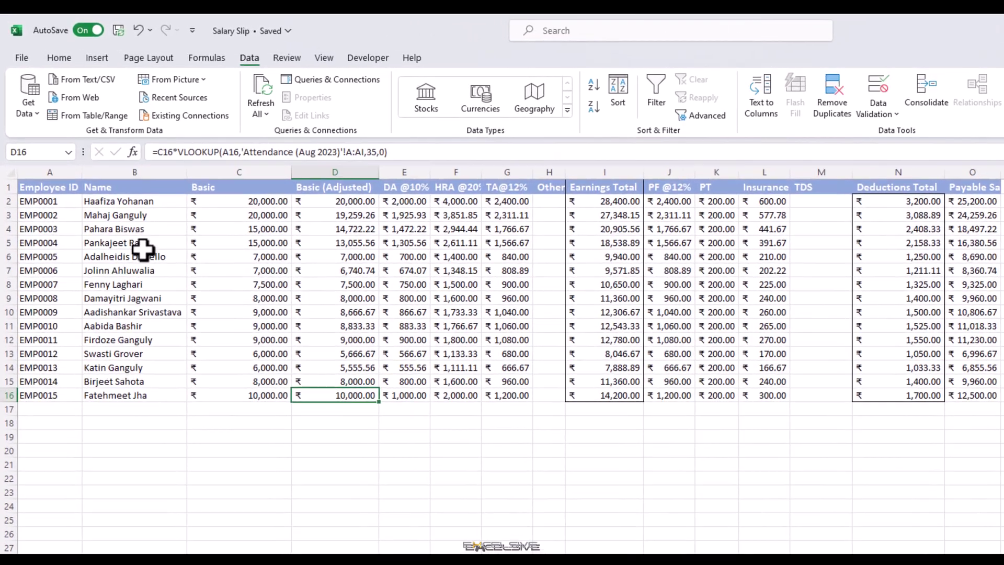
pyautogui.click(107, 194)
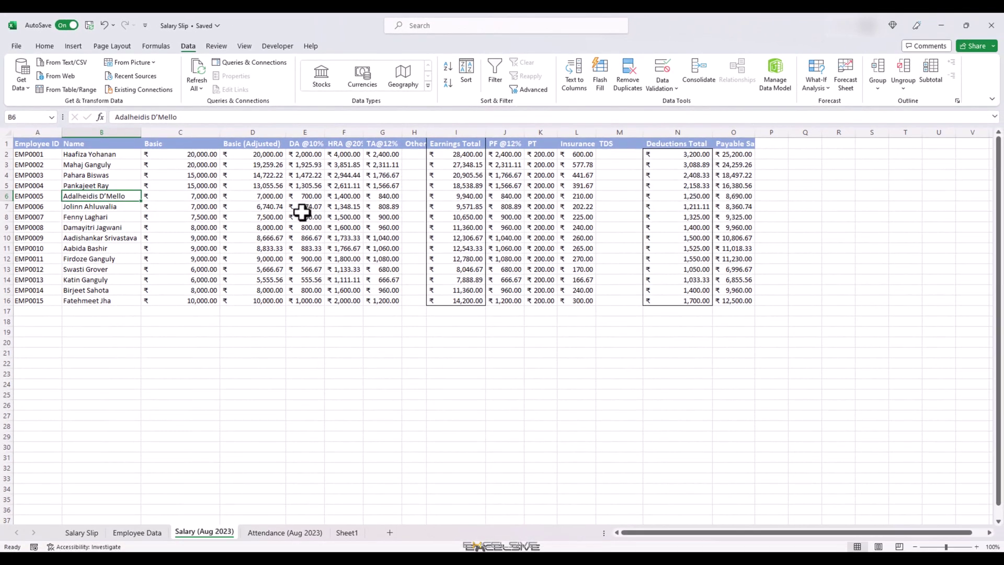
# Examine the attendance percentage formula in AI3 and the adjusted basic formula in D2 of the Salary (Aug 2023) sheet.
pyautogui.click(284, 532)
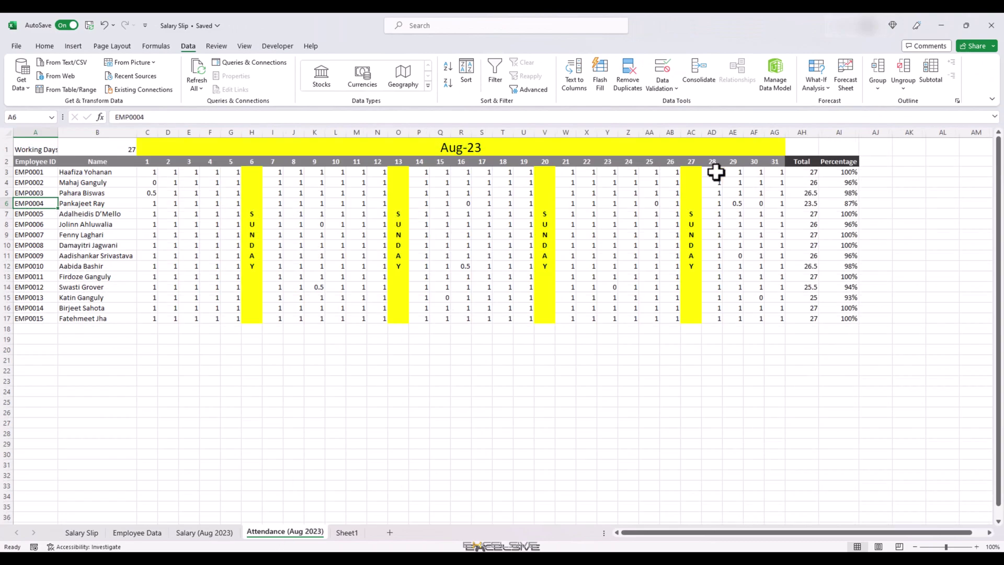
pyautogui.click(846, 172)
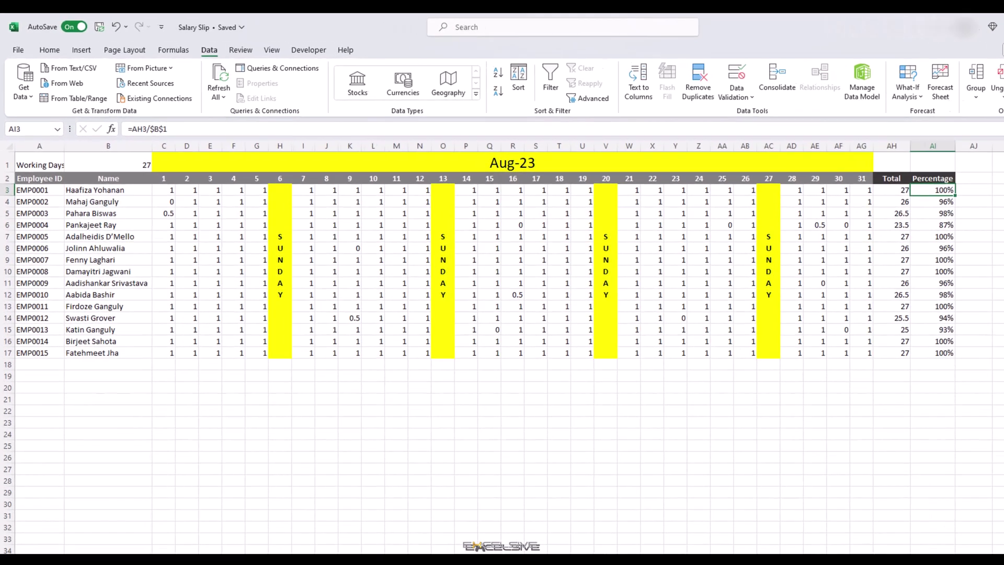
pyautogui.click(204, 533)
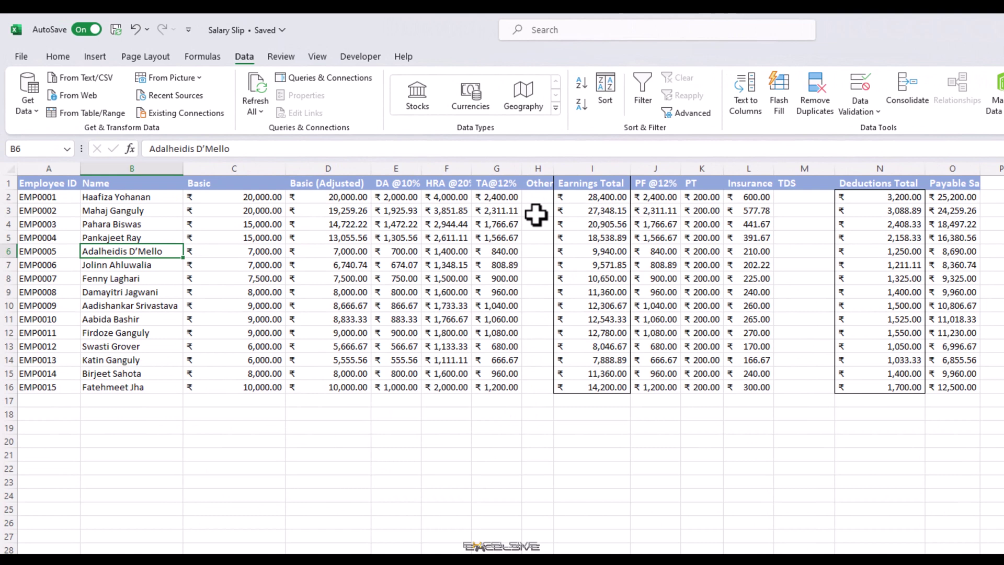
pyautogui.click(342, 198)
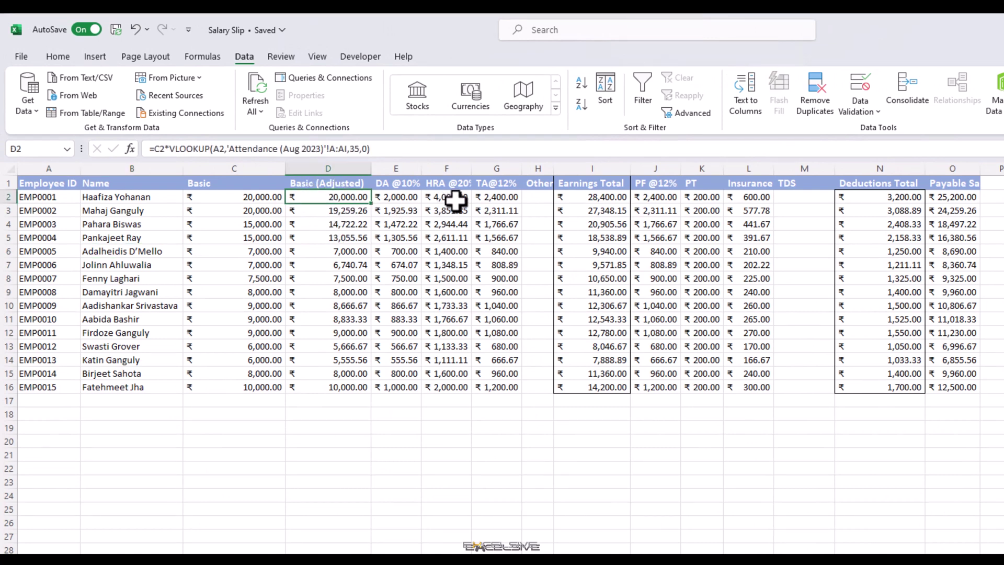
# Examine the HRA formula in F2 and the adjusted basic formula in D2 of the Salary (Aug 2023) sheet.
pyautogui.click(406, 214)
pyautogui.click(335, 200)
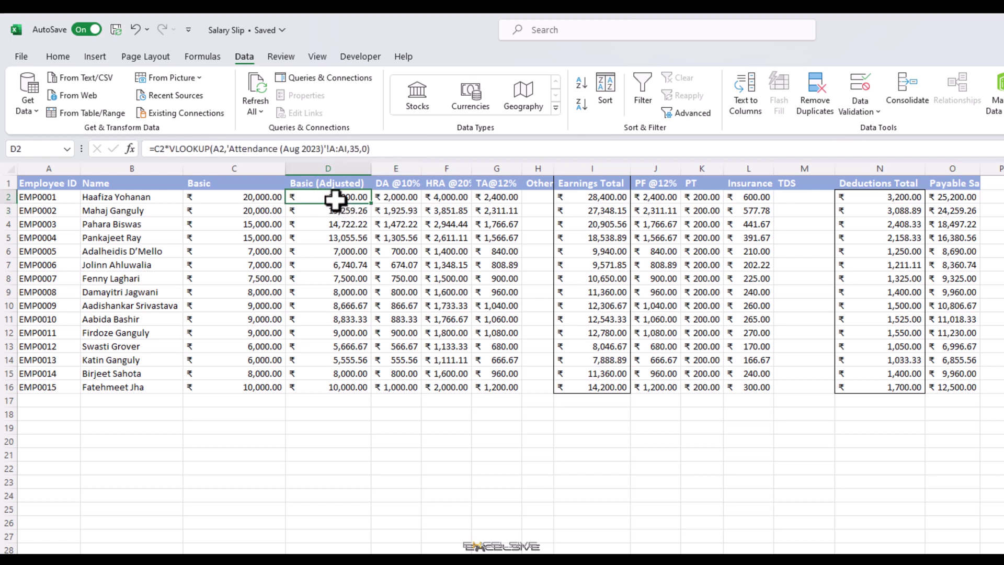
pyautogui.click(449, 198)
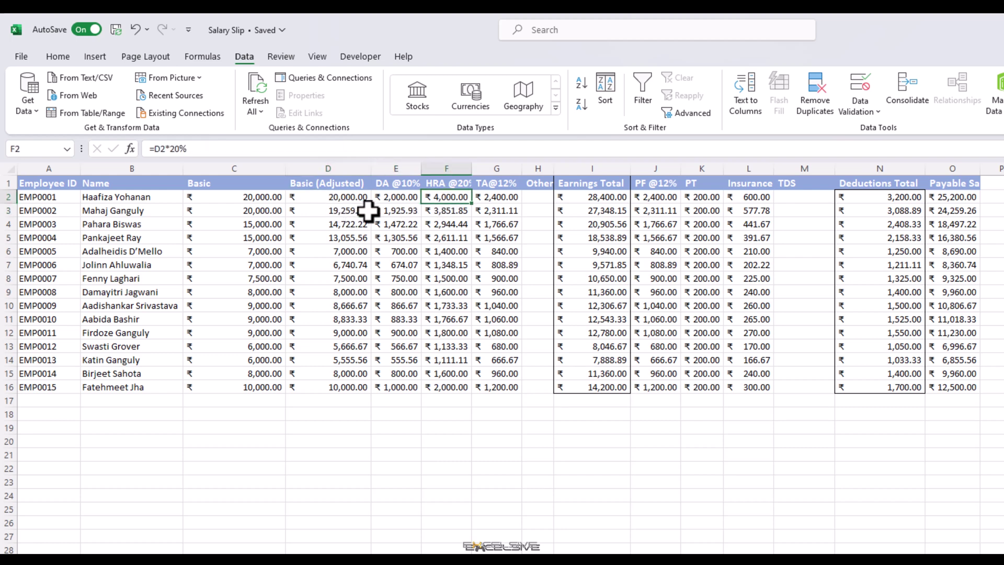
pyautogui.click(336, 202)
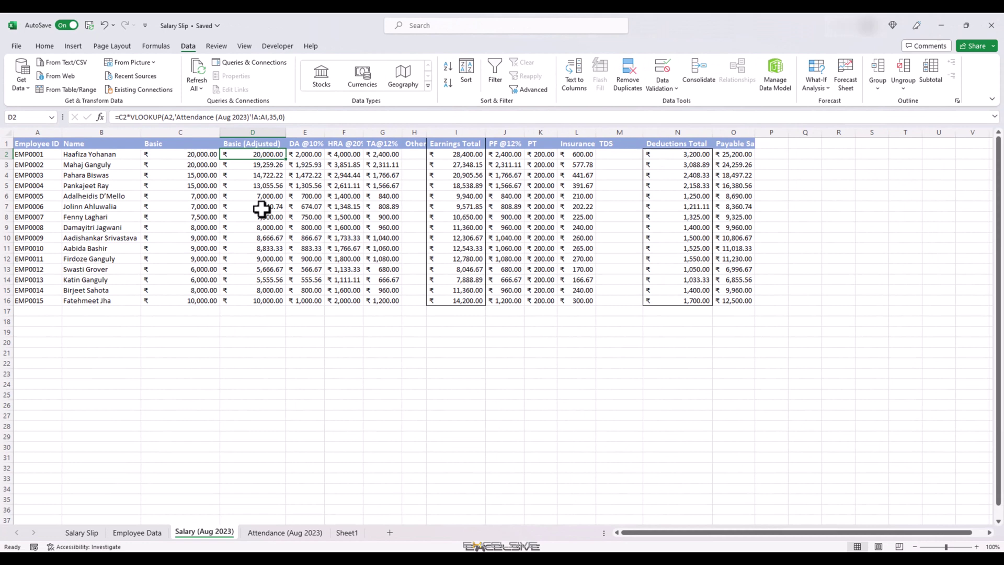
# On the Salary Slip sheet, choose the first employee ID in A9 and fill Name in C9 with =VLOOKUP($A$9,'Employee Data'!A:B,2,0).
pyautogui.click(81, 532)
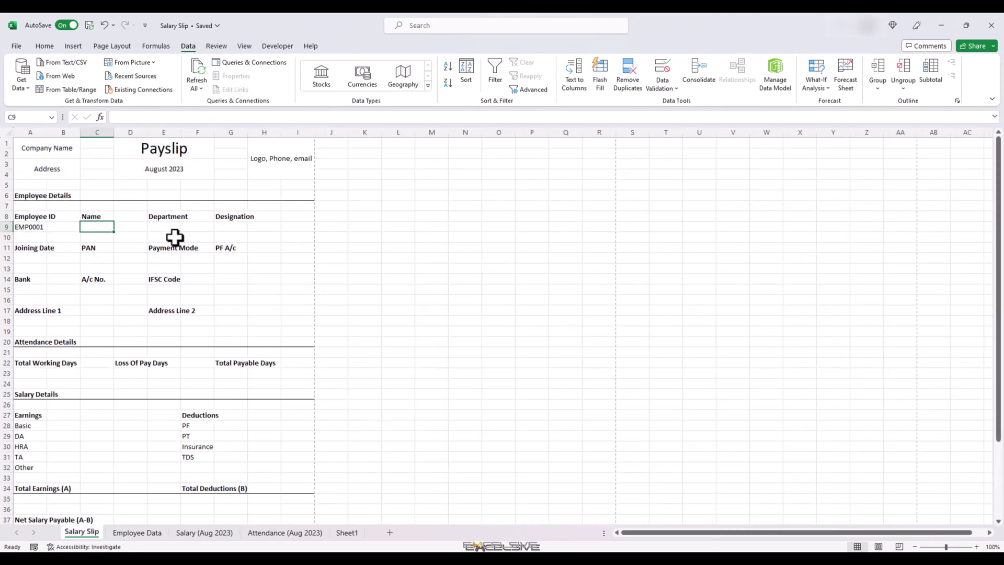
pyautogui.write('=VLOOKUP(')
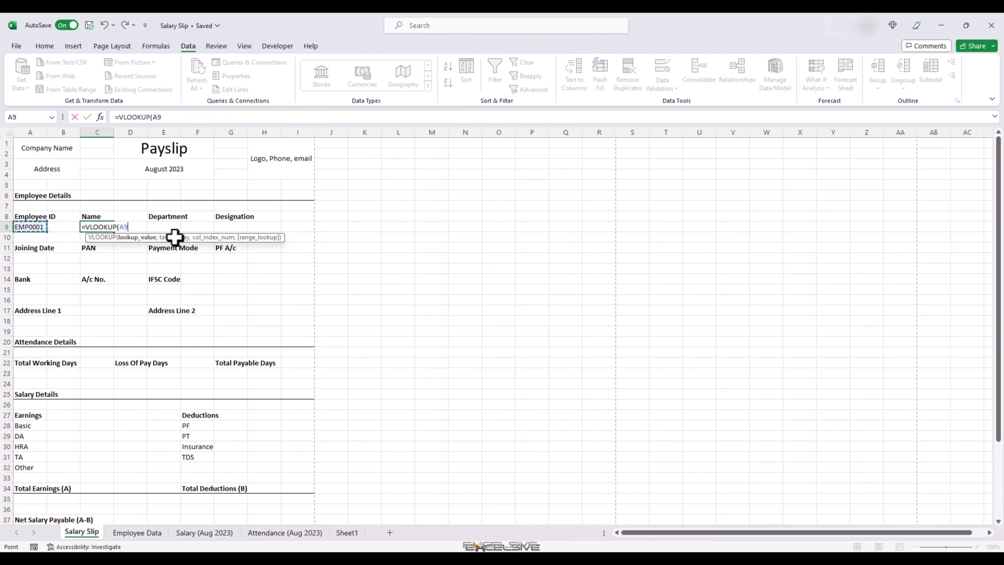
pyautogui.press('F4')
pyautogui.write(',')
pyautogui.hotkey('ctrl', 'pagedown')
pyautogui.hotkey('shift', 'Right')
pyautogui.hotkey('ctrl', 'space')
pyautogui.hotkey('ctrl', 'space')
pyautogui.write(',2,0)')
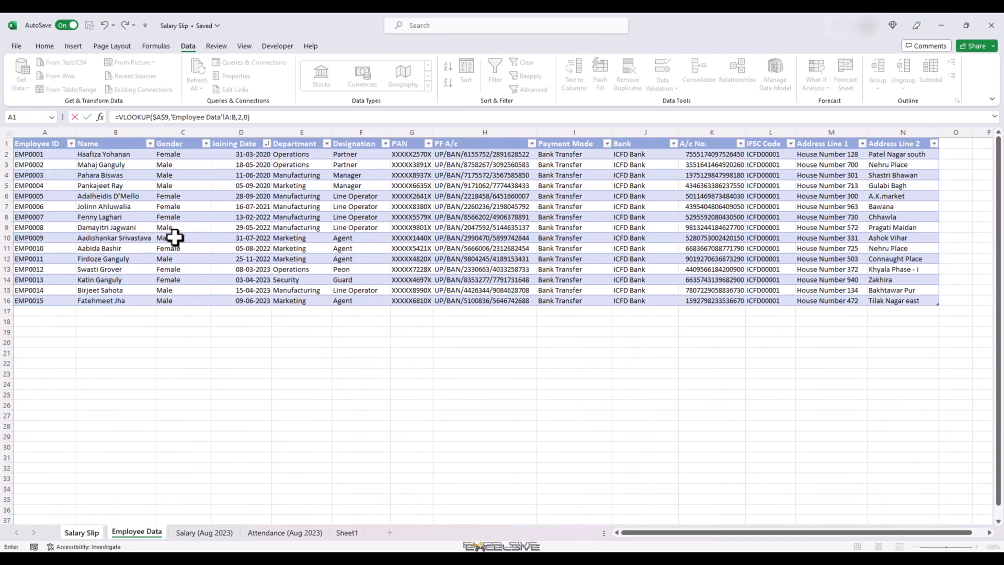
pyautogui.press('Tab')
pyautogui.press('Tab')
# Fill the Department cell E9 with =VLOOKUP($A$9,'Employee Data'!A:E,5,0).
pyautogui.write('=VLOOKUP(')
pyautogui.press('Left')
pyautogui.press('Left')
pyautogui.press('Left')
pyautogui.press('Left')
pyautogui.write(',')
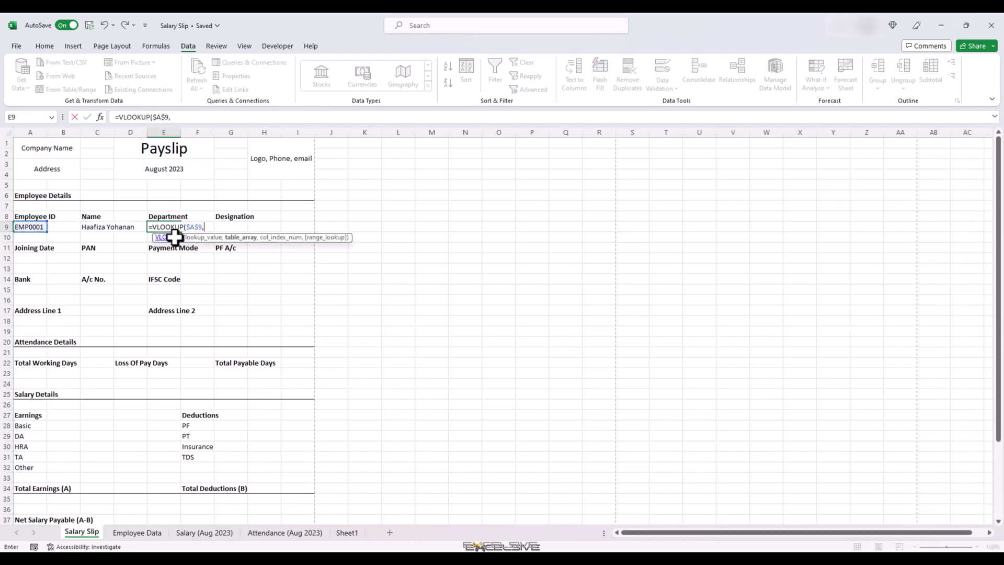
pyautogui.hotkey('ctrl', 'pagedown')
pyautogui.hotkey('ctrl', 'space')
pyautogui.hotkey('shift', 'Right')
pyautogui.hotkey('shift', 'Right')
pyautogui.hotkey('shift', 'Right')
pyautogui.hotkey('shift', 'Right')
pyautogui.write(',5,0)')
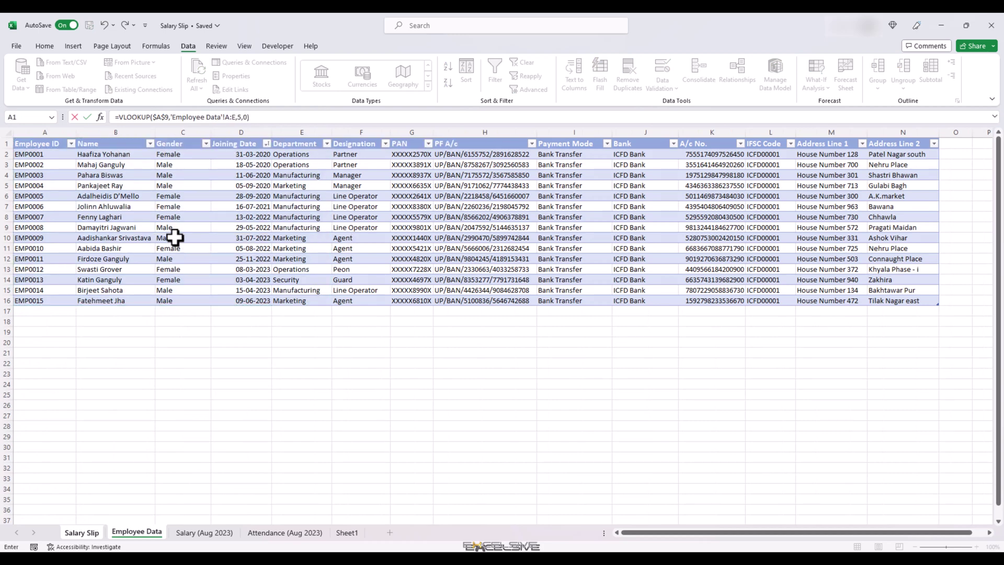
pyautogui.press('Tab')
pyautogui.press('Tab')
# Fill the Designation cell G9 with a VLOOKUP of $A$9 in 'Employee Data'!A:F, returning column 6 with an exact match.
pyautogui.write('=VLOOKUP(')
pyautogui.press('Left')
pyautogui.press('Left')
pyautogui.press('Left')
pyautogui.press('Left')
pyautogui.press('Left')
pyautogui.press('Left')
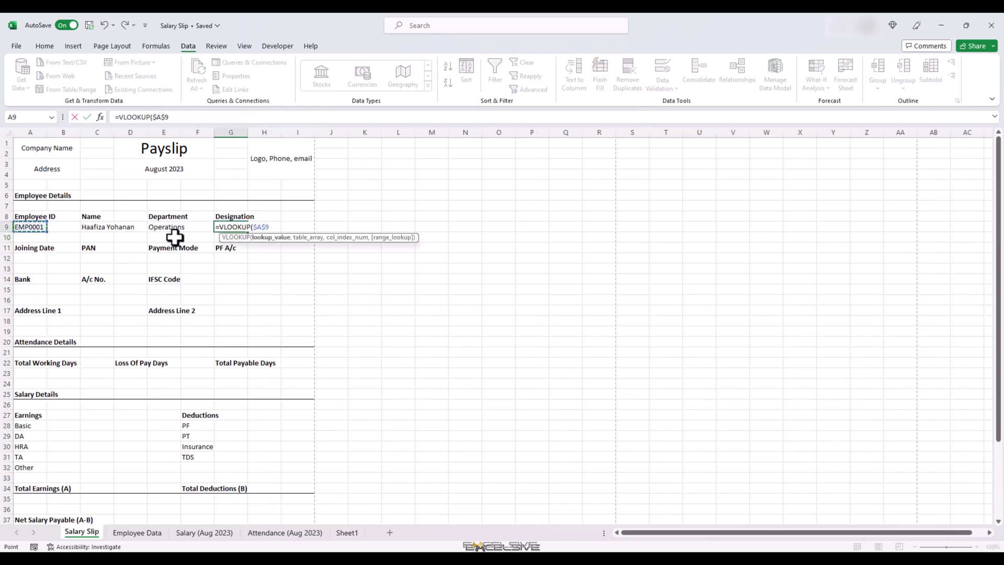
pyautogui.write(',')
pyautogui.hotkey('ctrl', 'pagedown')
pyautogui.hotkey('ctrl', 'space')
pyautogui.hotkey('shift', 'Right')
pyautogui.hotkey('shift', 'Right')
pyautogui.hotkey('shift', 'Right')
pyautogui.hotkey('shift', 'Right')
pyautogui.hotkey('shift', 'Right')
pyautogui.write(',')
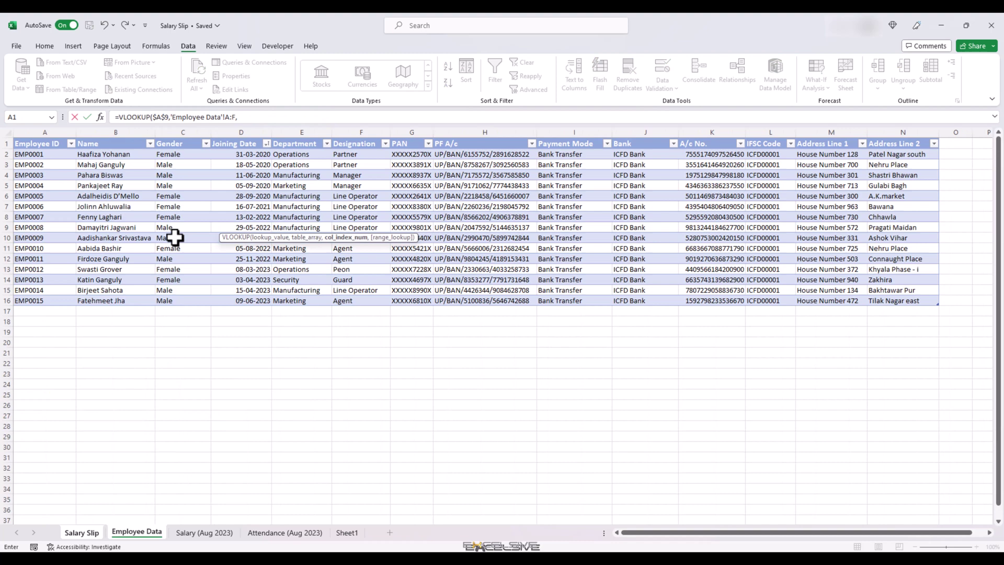
pyautogui.write('6,0)')
pyautogui.press('Return')
# Fill the Joining Date cell A12 with =VLOOKUP($A$9,'Employee Data'!A:D,4,0).
pyautogui.press('Down')
pyautogui.press('Down')
pyautogui.press('Home')
pyautogui.write('=VLOOKUP(')
pyautogui.press('Up')
pyautogui.press('Up')
pyautogui.press('Up')
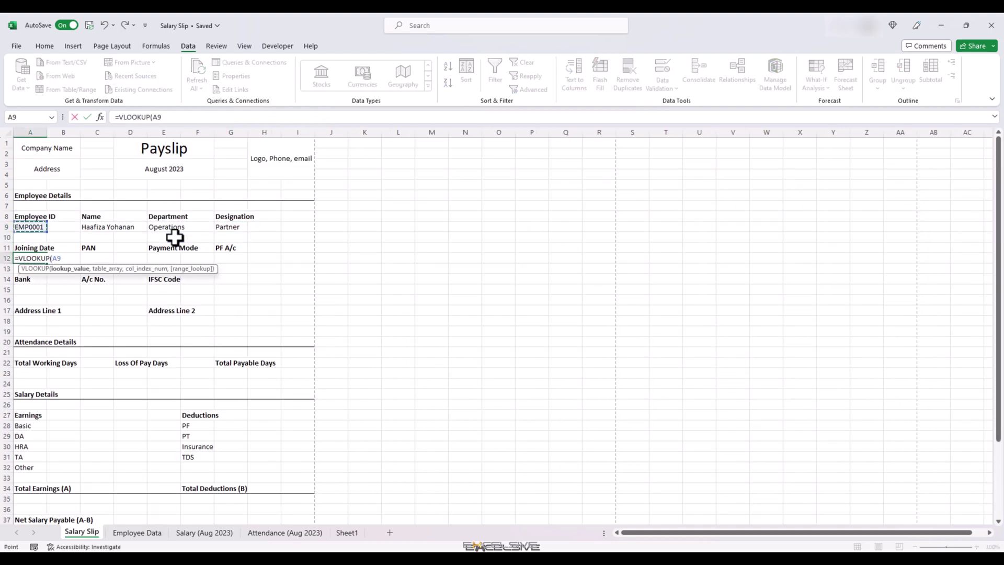
pyautogui.press('F4')
pyautogui.write(',')
pyautogui.hotkey('ctrl', 'pagedown')
pyautogui.hotkey('shift', 'Right')
pyautogui.hotkey('shift', 'Right')
pyautogui.hotkey('shift', 'Right')
pyautogui.hotkey('shift', 'Right')
pyautogui.hotkey('shift', 'Right')
pyautogui.hotkey('shift', 'Right')
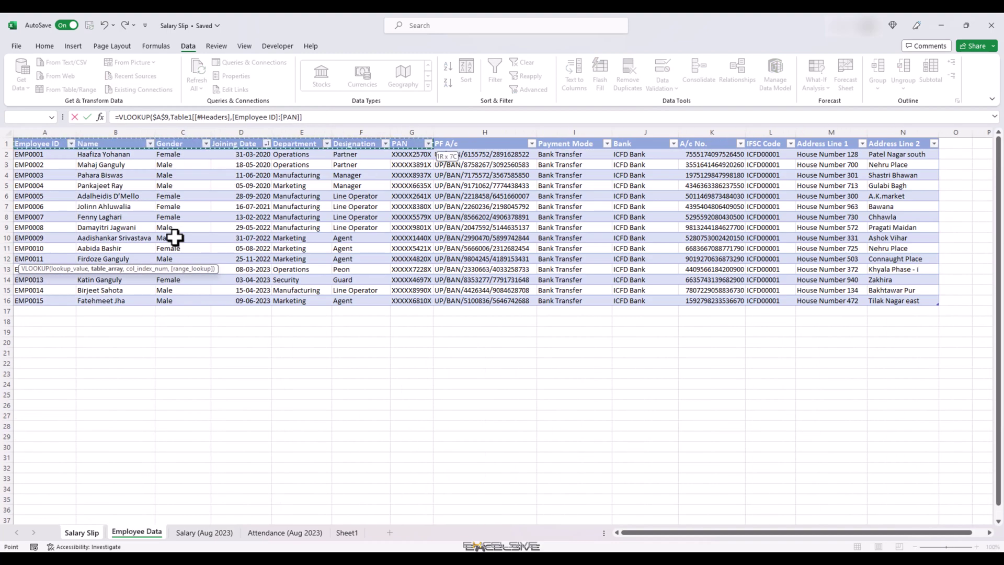
pyautogui.hotkey('shift', 'Left')
pyautogui.hotkey('shift', 'Left')
pyautogui.hotkey('shift', 'Left')
pyautogui.hotkey('ctrl', 'space')
pyautogui.hotkey('ctrl', 'space')
pyautogui.write(',4,0)')
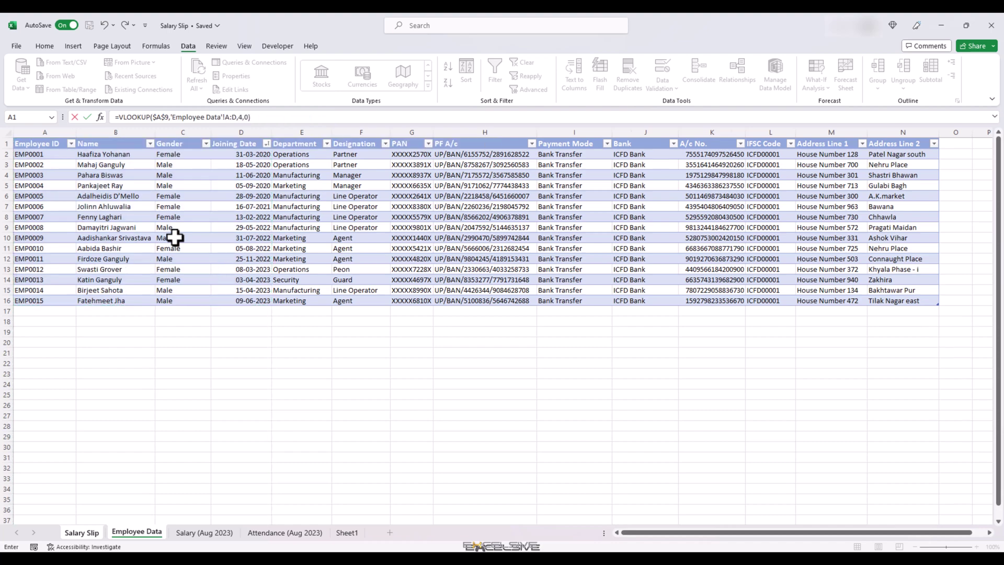
pyautogui.press('Return')
# Fill the PAN cell C12 with an exact-match VLOOKUP of $A$9 across the Employee ID to PAN columns of Employee Data, returning column 7.
pyautogui.press('Up')
pyautogui.press('Right')
pyautogui.write('=VLOOKUP(')
pyautogui.press('Up')
pyautogui.press('Up')
pyautogui.press('Up')
pyautogui.press('Left')
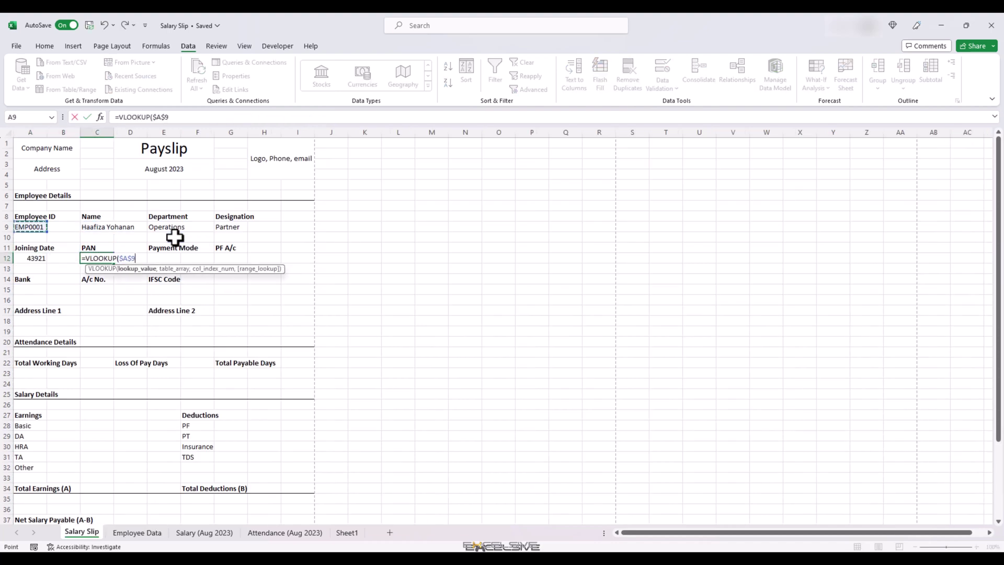
pyautogui.hotkey('ctrl', 'pagedown')
pyautogui.hotkey('shift', 'Right')
pyautogui.hotkey('shift', 'Right')
pyautogui.hotkey('shift', 'Right')
pyautogui.hotkey('shift', 'Right')
pyautogui.hotkey('shift', 'Right')
pyautogui.hotkey('ctrl', 'space')
pyautogui.hotkey('ctrl', 'space')
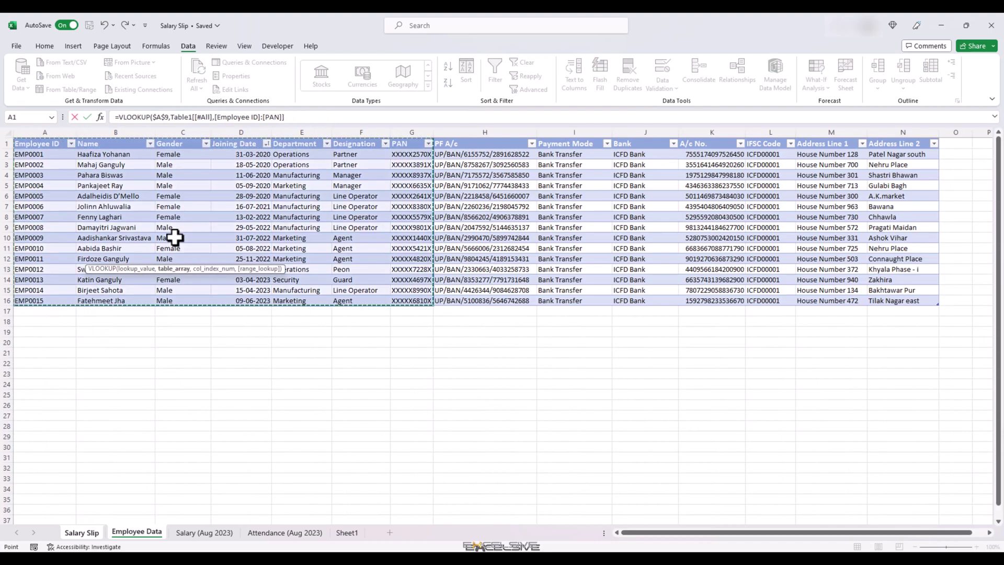
pyautogui.write(',7,0)')
pyautogui.press('Return')
# Fill the Payment Mode cell E12 with an exact-match VLOOKUP of $A$9 across Employee Data's Employee ID to Payment Mode columns, returning column 9.
pyautogui.press('Up')
pyautogui.press('Right')
pyautogui.press('Right')
pyautogui.write('=VLOOKUP(')
pyautogui.press('Up')
pyautogui.press('Up')
pyautogui.press('Up')
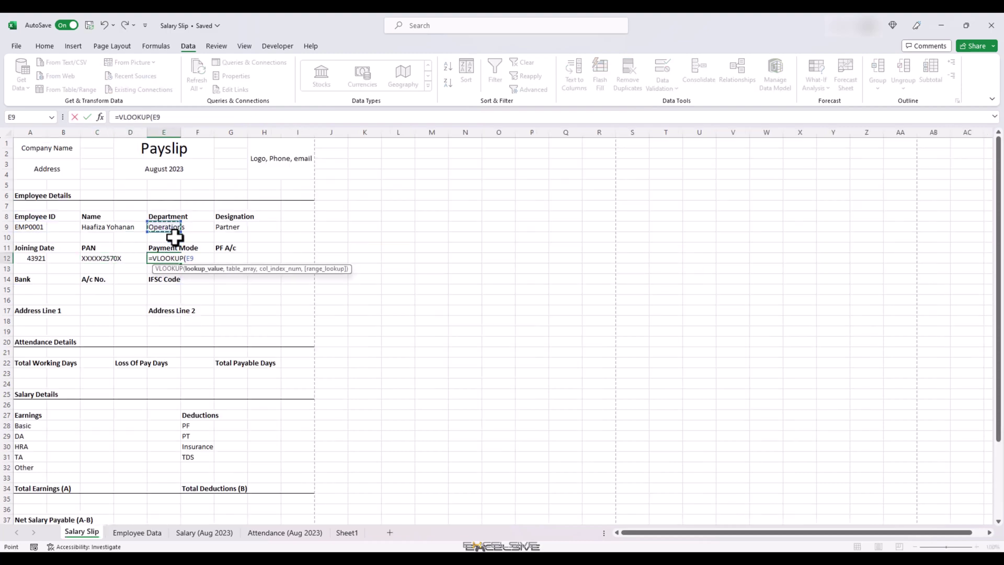
pyautogui.press('Left')
pyautogui.press('Left')
pyautogui.press('F4')
pyautogui.write(',')
pyautogui.hotkey('ctrl', 'pagedown')
pyautogui.hotkey('ctrl', 'pagedown')
pyautogui.hotkey('ctrl', 'pageup')
pyautogui.hotkey('shift', 'Right')
pyautogui.hotkey('shift', 'Right')
pyautogui.hotkey('shift', 'Right')
pyautogui.hotkey('shift', 'Right')
pyautogui.hotkey('shift', 'Right')
pyautogui.hotkey('shift', 'Right')
pyautogui.hotkey('shift', 'Right')
pyautogui.hotkey('shift', 'Right')
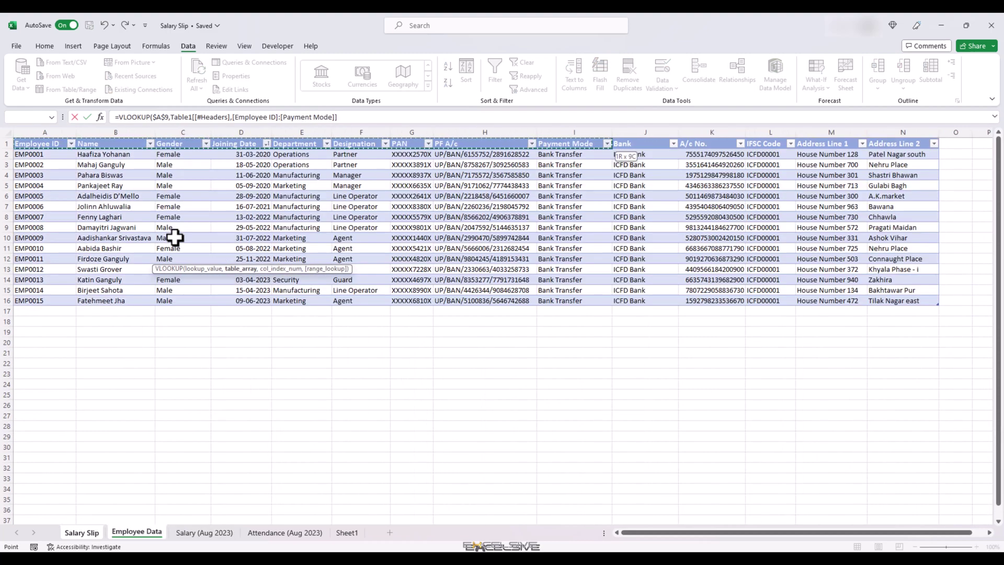
pyautogui.hotkey('ctrl', 'space')
pyautogui.write(',9,0)')
pyautogui.press('Return')
# Fill the PF A/c cell G12 with =VLOOKUP($A$9,'Employee Data'!A:H,8,0).
pyautogui.press('Up')
pyautogui.press('Right')
pyautogui.press('Right')
pyautogui.write('=vLOOKUP(')
pyautogui.press('Up')
pyautogui.press('Up')
pyautogui.press('Up')
pyautogui.press('Home')
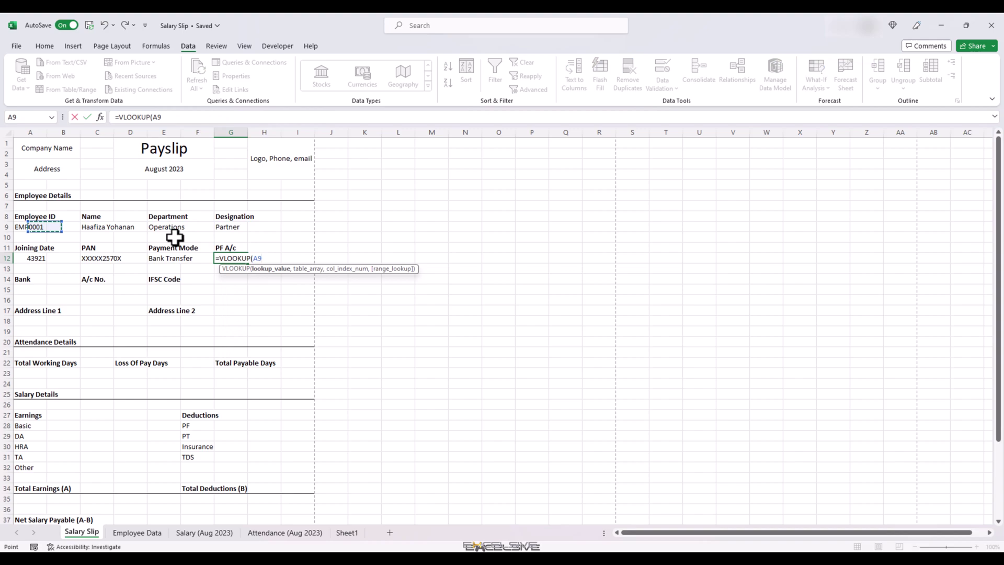
pyautogui.write(',')
pyautogui.hotkey('ctrl', 'pagedown')
pyautogui.hotkey('shift', 'Right')
pyautogui.hotkey('shift', 'Right')
pyautogui.hotkey('shift', 'Right')
pyautogui.hotkey('shift', 'Right')
pyautogui.hotkey('shift', 'Right')
pyautogui.hotkey('shift', 'Right')
pyautogui.hotkey('shift', 'Right')
pyautogui.hotkey('ctrl', 'space')
pyautogui.write(',8,0)')
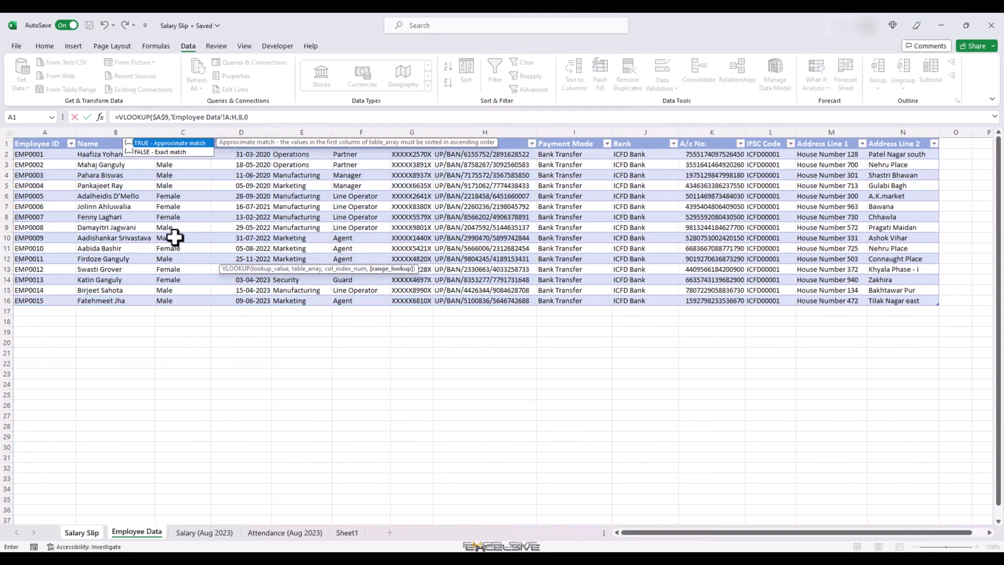
pyautogui.press('Return')
# Fill the Bank cell A15 with =VLOOKUP(A9,'Employee Data'!A:J,10,0).
pyautogui.press('Down')
pyautogui.press('Down')
pyautogui.press('Left')
pyautogui.press('Left')
pyautogui.press('Left')
pyautogui.press('Left')
pyautogui.press('Left')
pyautogui.press('Left')
pyautogui.write('=vlo')
pyautogui.press('Tab')
pyautogui.press('Up')
pyautogui.press('Up')
pyautogui.press('Up')
pyautogui.press('Up')
pyautogui.press('Up')
pyautogui.press('Up')
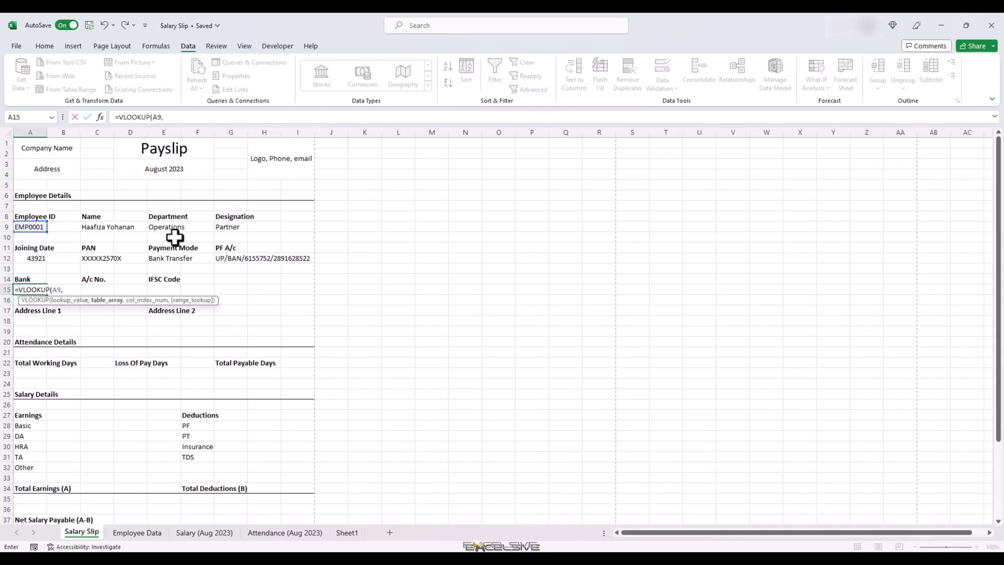
pyautogui.write(',')
pyautogui.hotkey('ctrl', 'pagedown')
pyautogui.hotkey('shift', 'Right')
pyautogui.hotkey('shift', 'Right')
pyautogui.hotkey('shift', 'Right')
pyautogui.hotkey('shift', 'Right')
pyautogui.hotkey('shift', 'Right')
pyautogui.hotkey('shift', 'Right')
pyautogui.hotkey('shift', 'Right')
pyautogui.hotkey('shift', 'Right')
pyautogui.hotkey('shift', 'Right')
pyautogui.hotkey('ctrl', 'space')
pyautogui.write(',10,0)')
pyautogui.press('Tab')
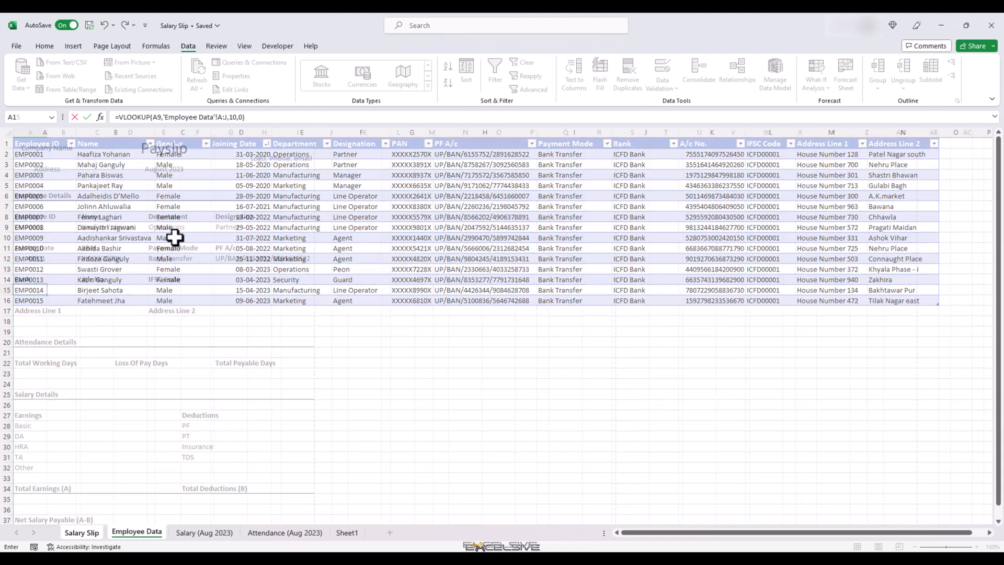
# Fill the A/c No. cell C15 with an exact-match VLOOKUP of A9 in the Employee Data sheet, returning column 11.
pyautogui.write('=vlo')
pyautogui.press('Tab')
pyautogui.press('Left')
pyautogui.press('Left')
pyautogui.press('Up')
pyautogui.write(',')
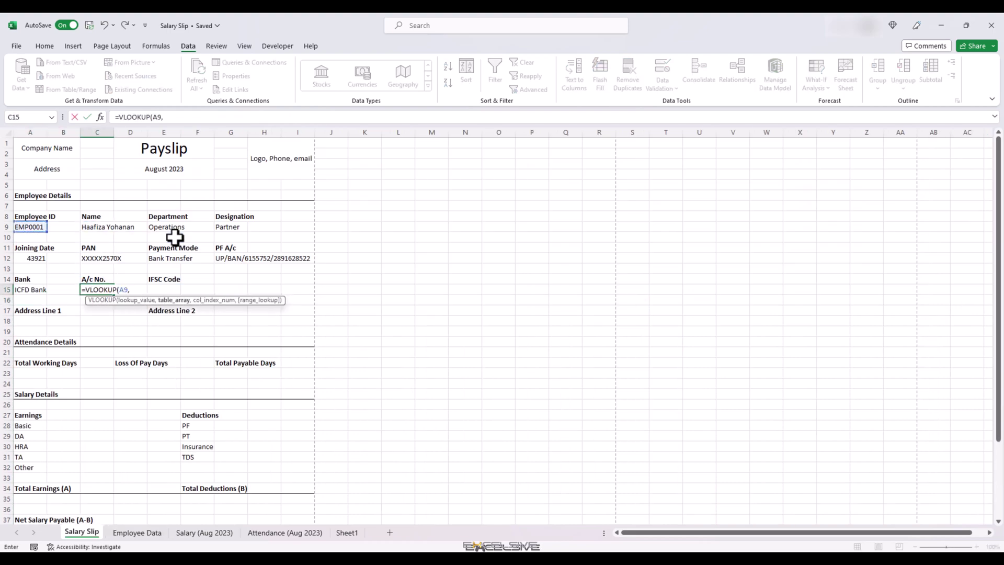
pyautogui.hotkey('ctrl', 'pagedown')
pyautogui.hotkey('shift', 'Right')
pyautogui.hotkey('shift', 'Right')
pyautogui.hotkey('shift', 'Right')
pyautogui.hotkey('shift', 'Right')
pyautogui.hotkey('shift', 'Right')
pyautogui.hotkey('shift', 'Right')
pyautogui.hotkey('shift', 'Right')
pyautogui.hotkey('shift', 'Right')
pyautogui.hotkey('shift', 'Right')
pyautogui.hotkey('shift', 'Right')
pyautogui.hotkey('ctrl', 'space')
pyautogui.write(',11,0)')
pyautogui.press('Return')
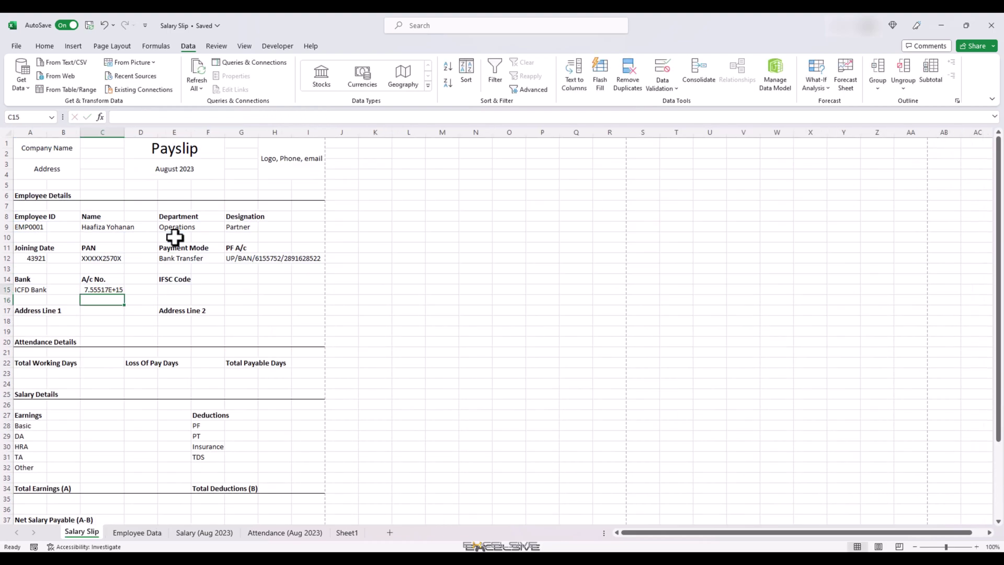
# Fill the IFSC Code cell E15 with a VLOOKUP of A9 in Employee Data columns A:L, returning the IFSC Code column.
pyautogui.press('Up')
pyautogui.press('Tab')
pyautogui.write('=vlo')
pyautogui.press('Tab')
pyautogui.press('Left')
pyautogui.press('Left')
pyautogui.press('Left')
pyautogui.press('Left')
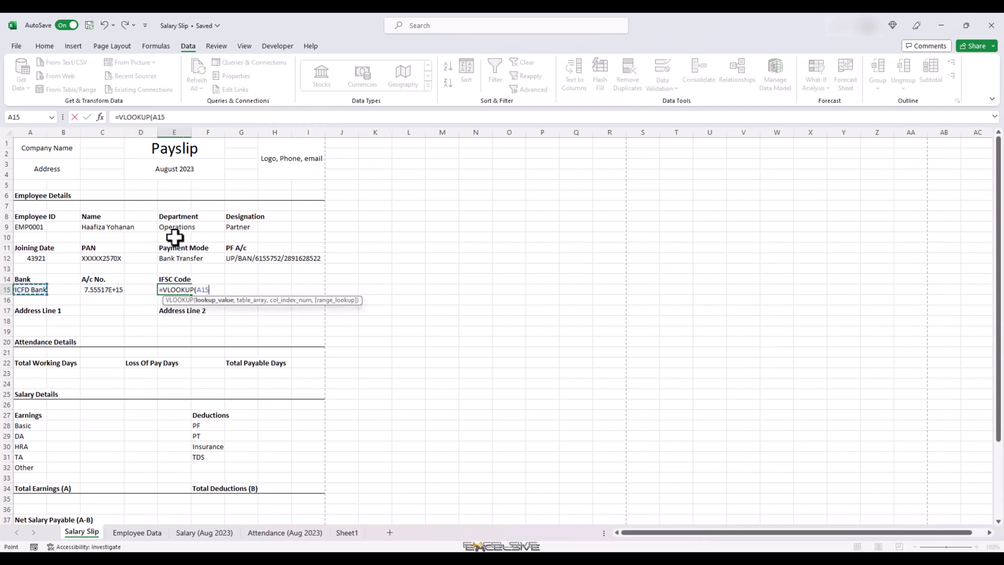
pyautogui.press('Up')
pyautogui.press('Up')
pyautogui.press('Up')
pyautogui.press('Up')
pyautogui.press('Up')
pyautogui.press('Up')
pyautogui.write(',')
pyautogui.hotkey('ctrl', 'pagedown')
pyautogui.hotkey('shift', 'Right')
pyautogui.hotkey('shift', 'Right')
pyautogui.hotkey('shift', 'Right')
pyautogui.hotkey('shift', 'Right')
pyautogui.hotkey('shift', 'Right')
pyautogui.hotkey('shift', 'Right')
pyautogui.hotkey('shift', 'Right')
pyautogui.hotkey('shift', 'Right')
pyautogui.hotkey('ctrl', 'space')
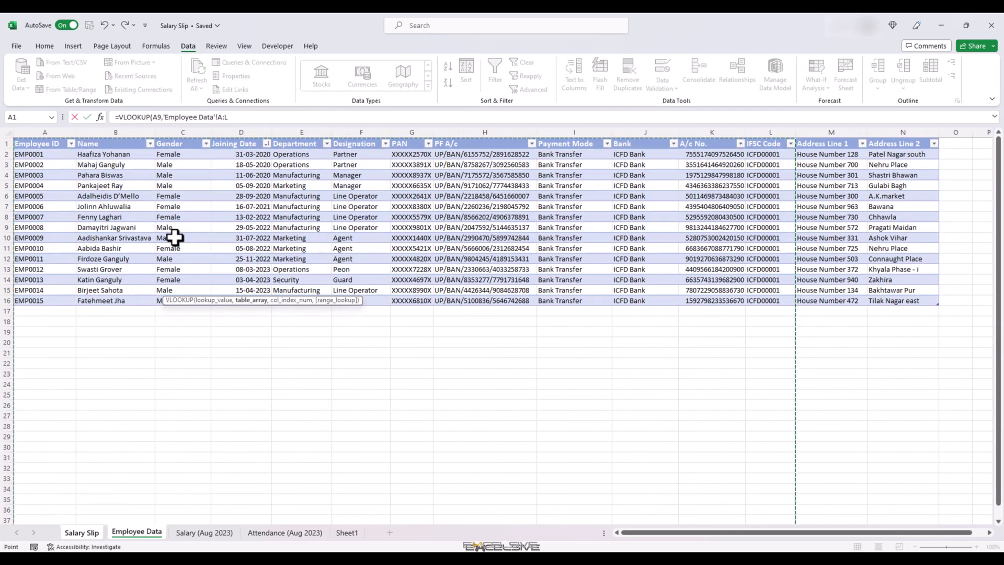
pyautogui.write(',12,0')
pyautogui.press('Escape')
# Apply the custom number format 0 to the A/c No. cell C15.
pyautogui.rightClick(105, 291)
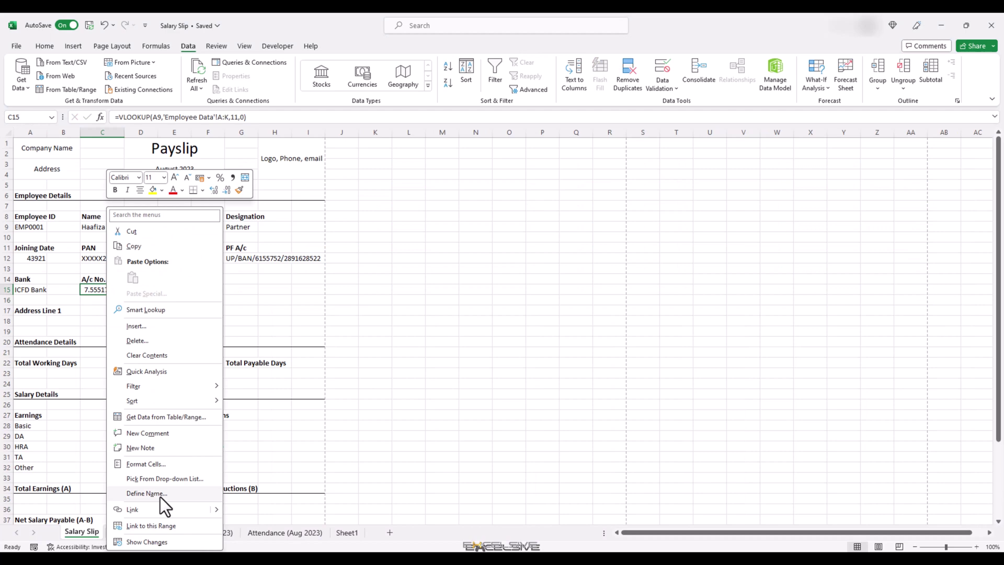
pyautogui.click(170, 462)
pyautogui.click(59, 420)
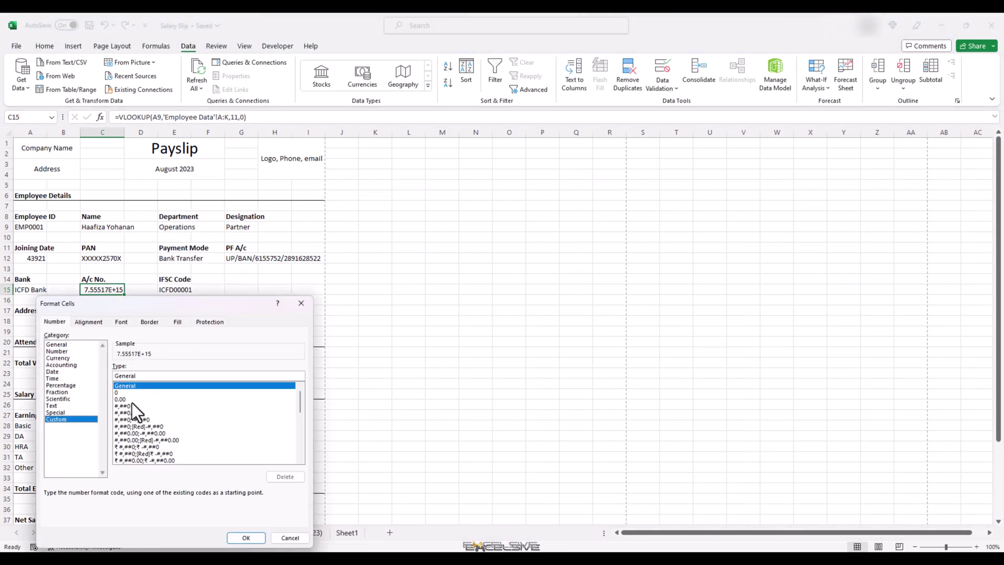
pyautogui.click(135, 398)
pyautogui.click(246, 538)
# Format the Joining Date cell A12 as Short Date.
pyautogui.click(38, 258)
pyautogui.click(45, 46)
pyautogui.click(449, 66)
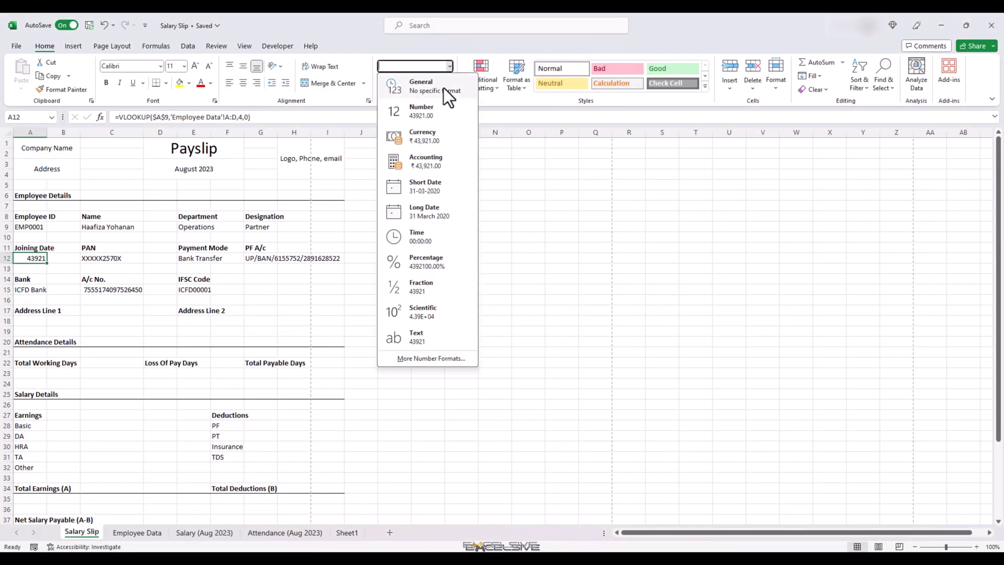
pyautogui.click(421, 184)
# Fill the Address Line 1 cell A18 with an exact-match VLOOKUP of A9 in 'Employee Data'!A:M, returning the Address Line 1 column.
pyautogui.click(47, 320)
pyautogui.write('=VLOOKUP(')
pyautogui.press('Up')
pyautogui.press('Up')
pyautogui.press('Up')
pyautogui.press('Up')
pyautogui.press('Up')
pyautogui.press('Up')
pyautogui.press('Up')
pyautogui.press('Up')
pyautogui.press('Up')
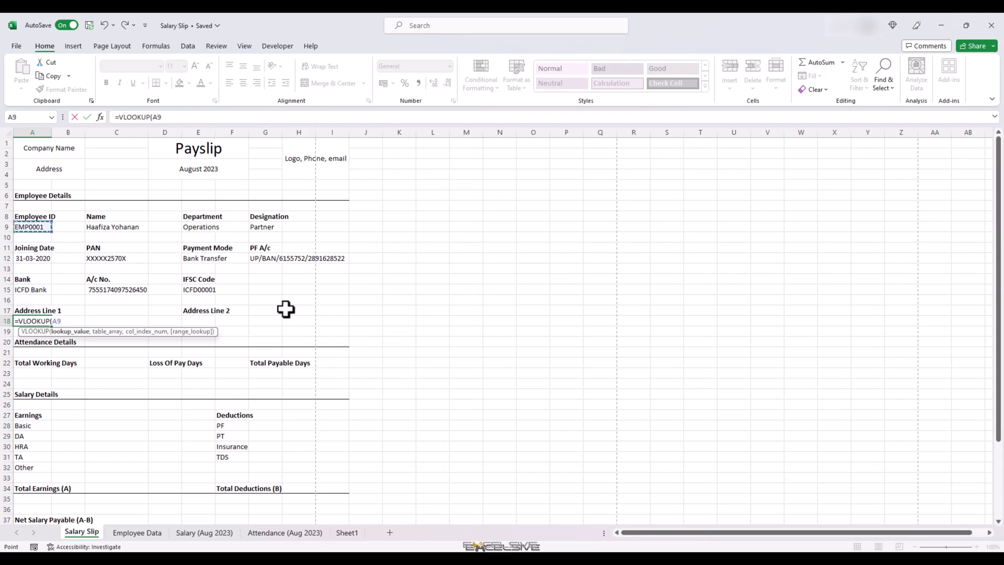
pyautogui.write(',')
pyautogui.hotkey('ctrl', 'pagedown')
pyautogui.hotkey('ctrl', 'space')
pyautogui.hotkey('shift', 'Right')
pyautogui.hotkey('shift', 'Right')
pyautogui.hotkey('shift', 'Right')
pyautogui.hotkey('shift', 'Right')
pyautogui.hotkey('shift', 'Right')
pyautogui.hotkey('shift', 'Right')
pyautogui.hotkey('shift', 'Right')
pyautogui.hotkey('shift', 'Right')
pyautogui.hotkey('shift', 'Right')
pyautogui.hotkey('shift', 'Right')
pyautogui.hotkey('shift', 'Right')
pyautogui.hotkey('shift', 'Right')
pyautogui.write(',1,3,0)')
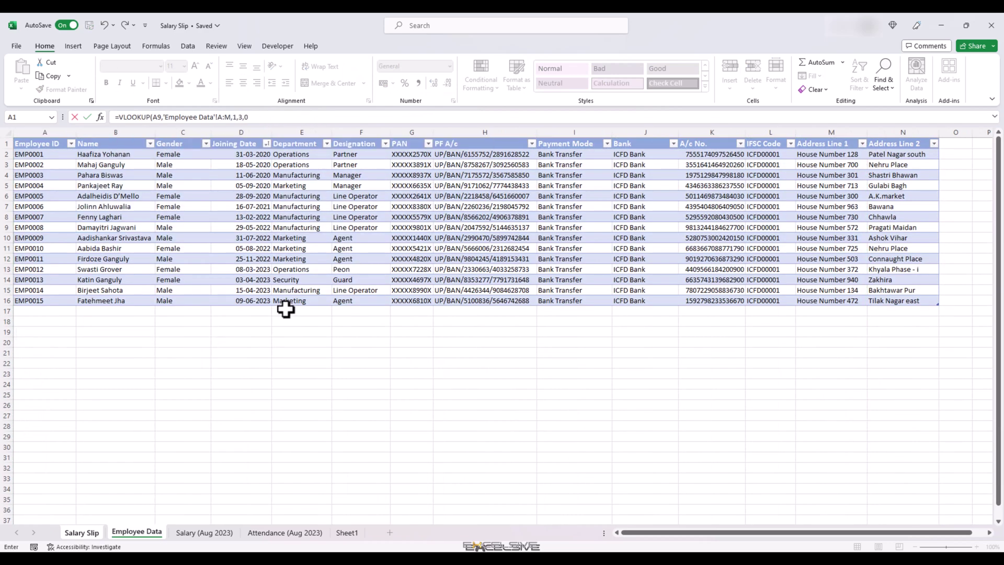
pyautogui.hotkey('ctrl', 'pageup')
pyautogui.hotkey('ctrl', 'Return')
# Fill the Address Line 2 cell E18 with an exact-match VLOOKUP of A9 across all Employee Data columns, returning column 14.
pyautogui.press('Right')
pyautogui.press('Right')
pyautogui.press('Right')
pyautogui.press('Right')
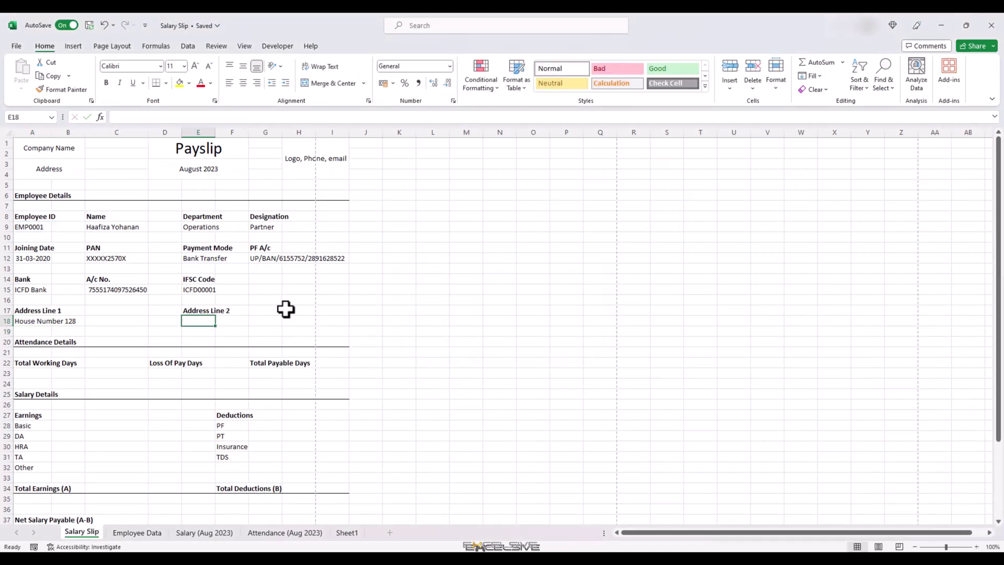
pyautogui.write('=VLOOKUP(')
pyautogui.press('Left')
pyautogui.press('Left')
pyautogui.press('Left')
pyautogui.press('Left')
pyautogui.press('Up')
pyautogui.press('Up')
pyautogui.press('Up')
pyautogui.press('Up')
pyautogui.press('Up')
pyautogui.press('Up')
pyautogui.press('Up')
pyautogui.press('Up')
pyautogui.press('Up')
pyautogui.write(',')
pyautogui.hotkey('ctrl', 'pagedown')
pyautogui.press('Up')
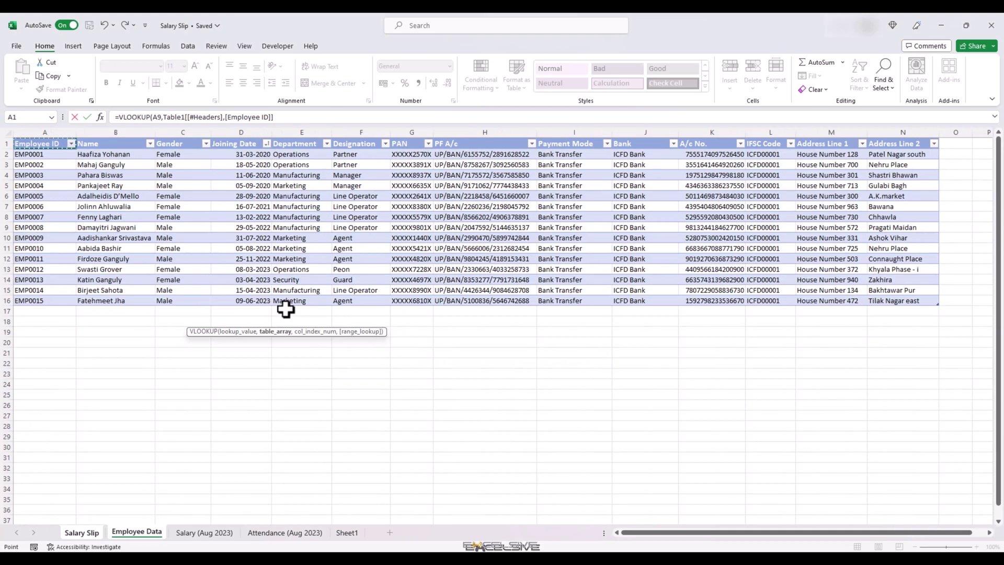
pyautogui.hotkey('ctrl', 'shift', 'Right')
pyautogui.hotkey('ctrl', 'space')
pyautogui.write(',14,0')
pyautogui.press('Return')
pyautogui.press('Down')
pyautogui.press('Down')
pyautogui.press('Down')
pyautogui.press('Down')
pyautogui.press('Left')
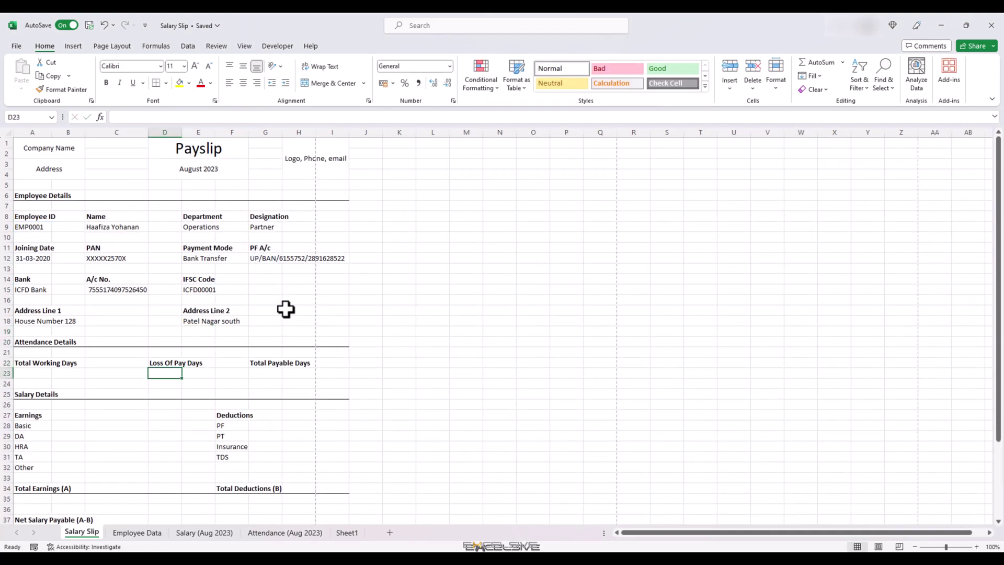
pyautogui.press('Left')
pyautogui.press('Left')
pyautogui.press('Left')
pyautogui.write('=VLOOKUP(')
pyautogui.press('Up')
pyautogui.press('Up')
pyautogui.press('Up')
pyautogui.press('Up')
pyautogui.press('Up')
pyautogui.press('Up')
pyautogui.press('Up')
pyautogui.press('Up')
pyautogui.press('Up')
pyautogui.press('Up')
pyautogui.press('Up')
pyautogui.press('Up')
pyautogui.press('Up')
pyautogui.press('Up')
pyautogui.write(',')
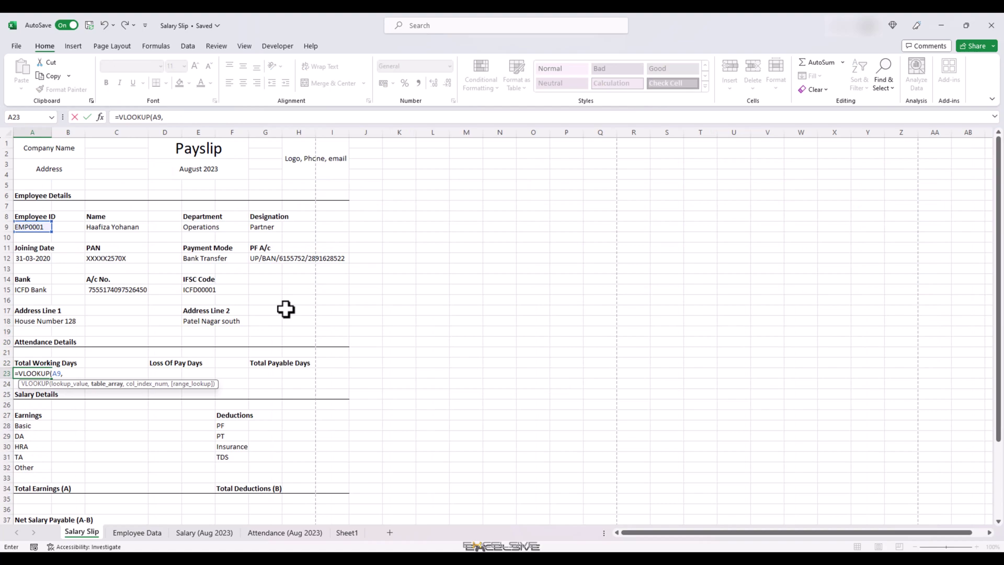
pyautogui.hotkey('ctrl', 'pagedown')
pyautogui.hotkey('ctrl', 'pagedown')
pyautogui.hotkey('ctrl', 'pagedown')
pyautogui.press('Right')
pyautogui.press('Left')
pyautogui.press('Escape')
# Link the Total Working Days cell A23 to the working-days value in B1 of the Attendance (Aug 2023) sheet.
pyautogui.write('=')
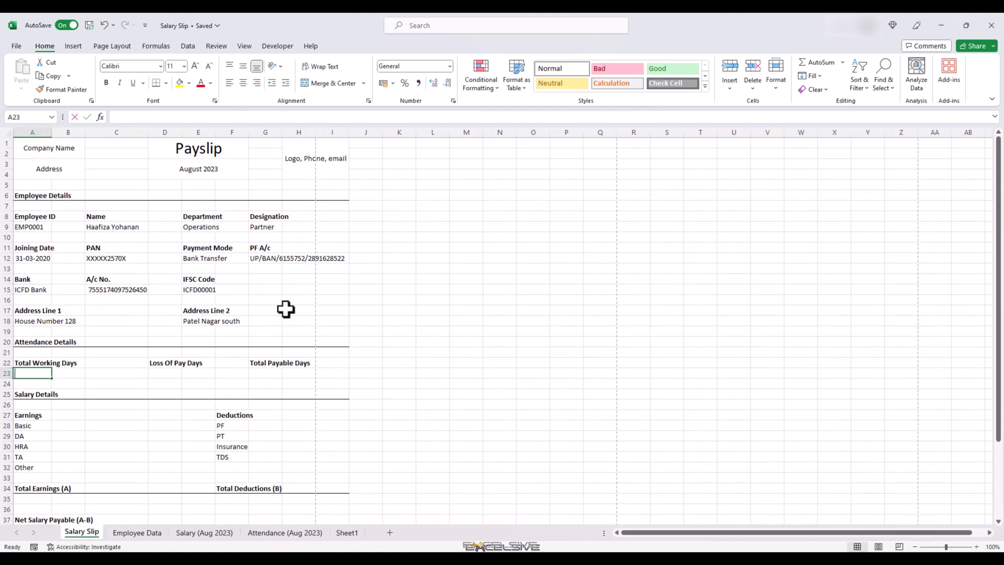
pyautogui.hotkey('ctrl', 'pagedown')
pyautogui.hotkey('ctrl', 'pagedown')
pyautogui.hotkey('ctrl', 'pagedown')
pyautogui.press('Right')
pyautogui.press('Escape')
# Fill the Total Payable Days cell G23 with an exact-match VLOOKUP of A9 in the Attendance (Aug 2023) sheet, returning column 34.
pyautogui.press('Right')
pyautogui.write('=VLOOKUP(')
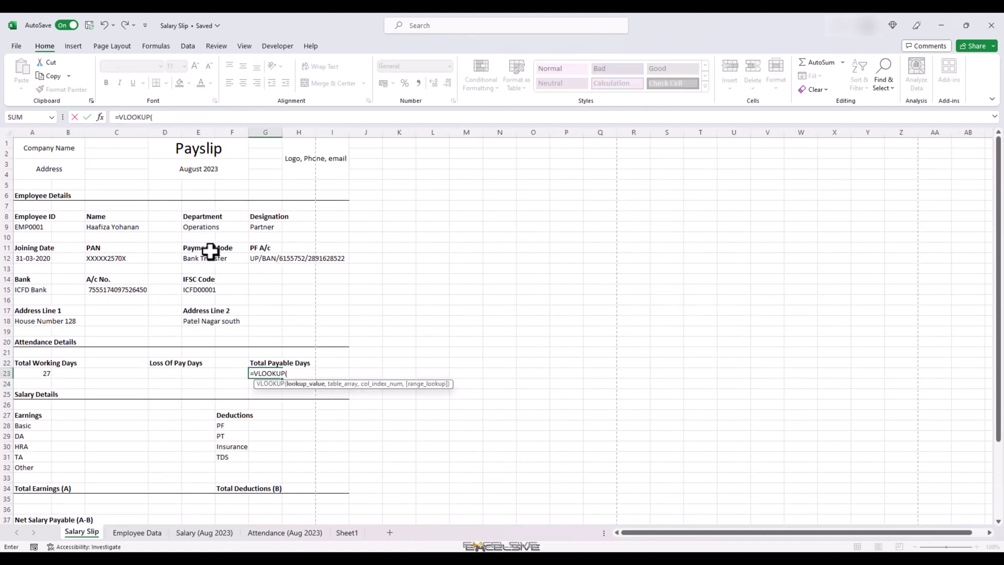
pyautogui.press('Up')
pyautogui.press('Up')
pyautogui.press('Up')
pyautogui.press('Up')
pyautogui.press('Up')
pyautogui.press('Up')
pyautogui.press('Up')
pyautogui.press('Up')
pyautogui.press('Up')
pyautogui.press('Up')
pyautogui.press('Up')
pyautogui.press('Up')
pyautogui.press('Up')
pyautogui.press('Up')
pyautogui.press('Left')
pyautogui.press('Left')
pyautogui.press('Left')
pyautogui.press('Left')
pyautogui.press('Left')
pyautogui.press('Left')
pyautogui.write(',')
pyautogui.hotkey('ctrl', 'pagedown')
pyautogui.hotkey('ctrl', 'pagedown')
pyautogui.hotkey('ctrl', 'pagedown')
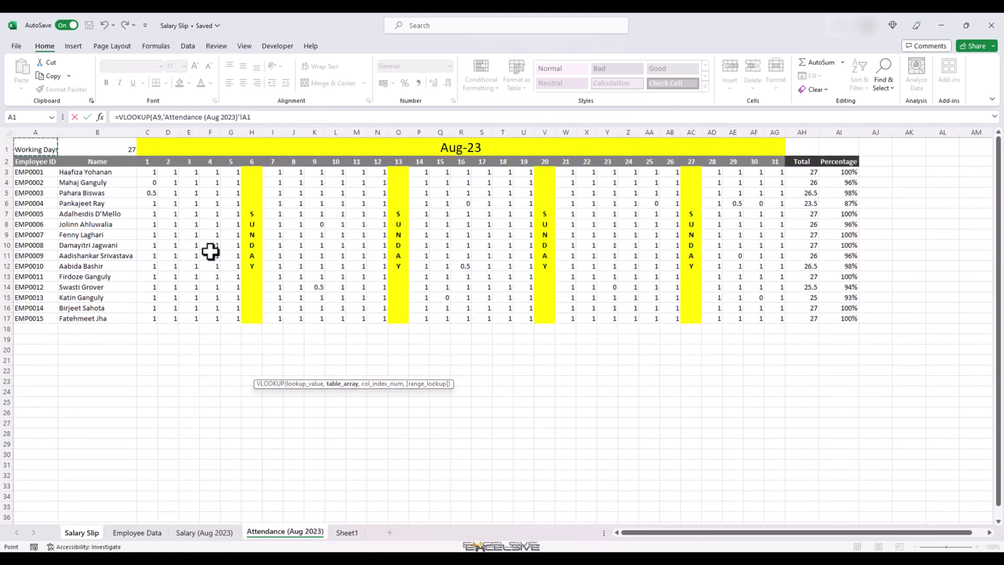
pyautogui.press('Down')
pyautogui.hotkey('ctrl', 'shift', 'Right')
pyautogui.hotkey('ctrl', 'space')
pyautogui.write(',35,0')
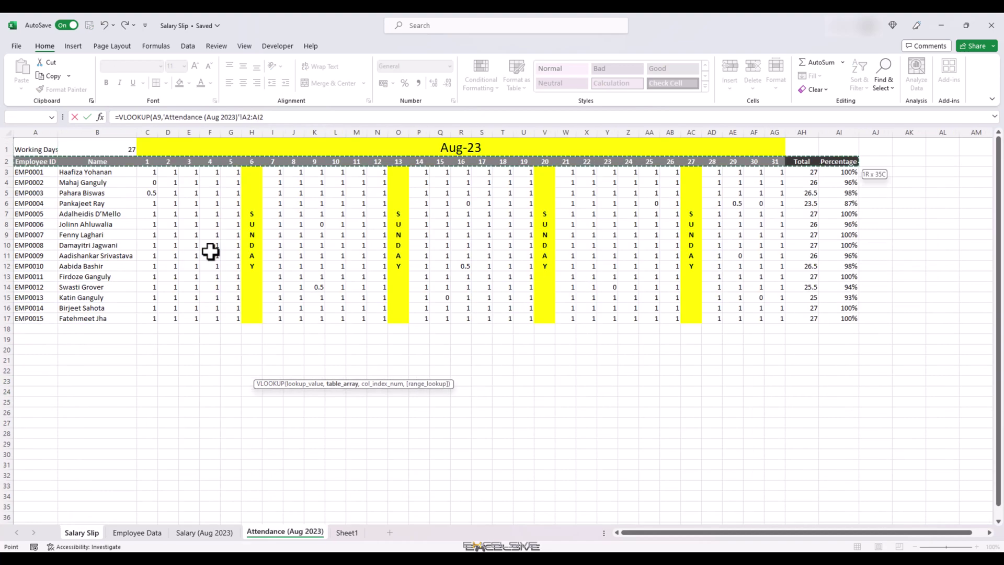
pyautogui.hotkey('shift', 'Left')
pyautogui.hotkey('ctrl', 'space')
pyautogui.write(',34,0)')
pyautogui.press('Return')
# Calculate Loss Of Pay Days in D23 by subtracting Total Payable Days G23 from Total Working Days A23.
pyautogui.press('Return')
pyautogui.press('Up')
pyautogui.press('Left')
pyautogui.press('Left')
pyautogui.press('Left')
pyautogui.write('=')
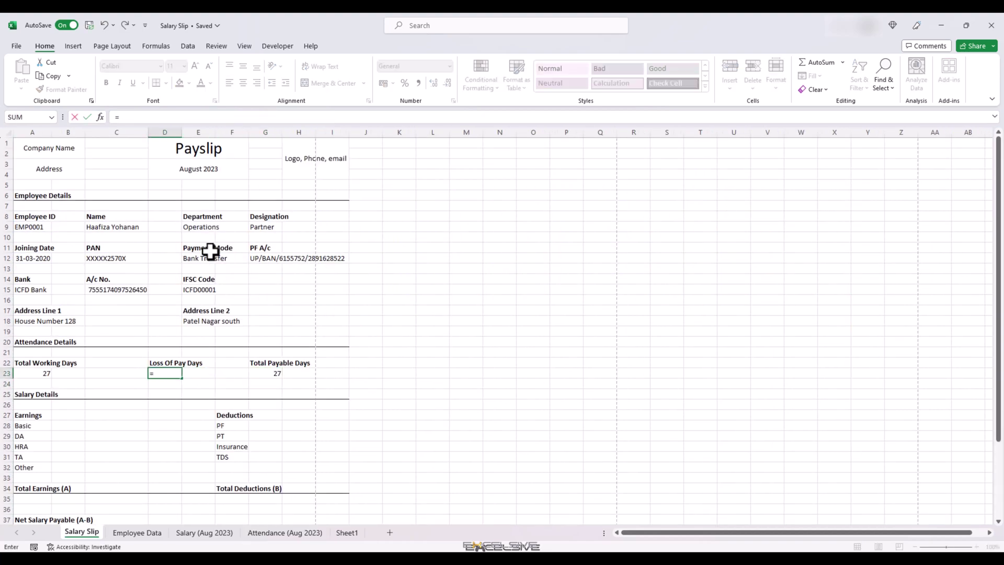
pyautogui.press('Left')
pyautogui.press('Left')
pyautogui.press('Left')
pyautogui.write('-')
pyautogui.press('Right')
pyautogui.press('Right')
pyautogui.press('Right')
pyautogui.press('Return')
# Fill the Basic earnings cell C28 with =VLOOKUP(A9,'Salary (Aug 2023)'!A:D,4,0).
pyautogui.press('Down')
pyautogui.press('Down')
pyautogui.press('Down')
pyautogui.press('Down')
pyautogui.press('Left')
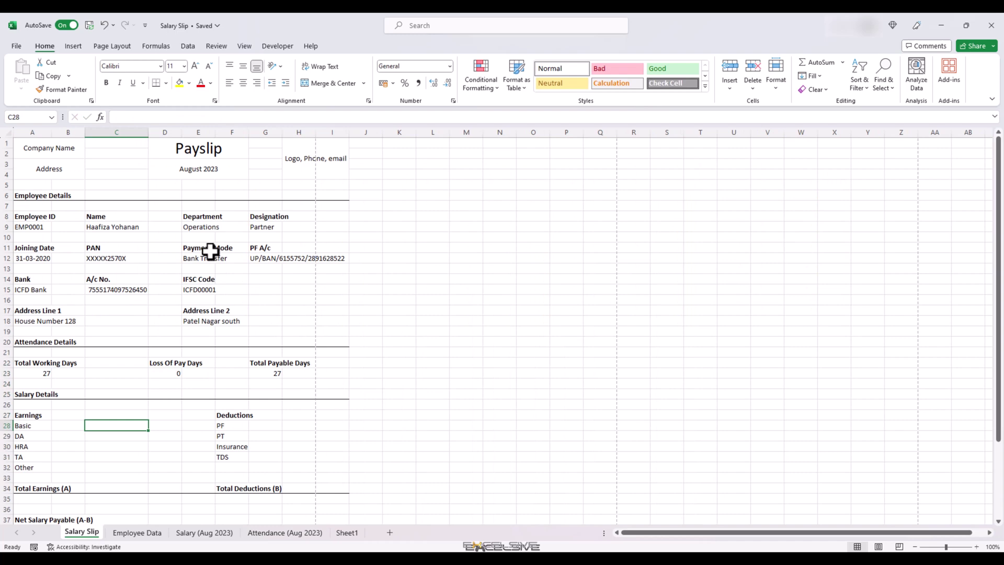
pyautogui.write('=VLOOKUP(')
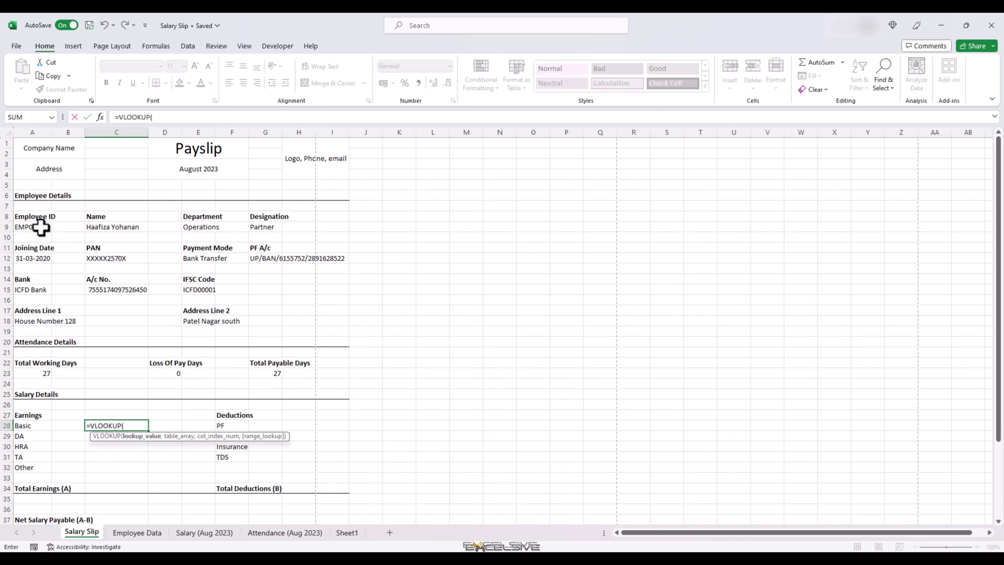
pyautogui.write(',')
pyautogui.hotkey('ctrl', 'pagedown')
pyautogui.hotkey('ctrl', 'pagedown')
pyautogui.hotkey('shift', 'Right')
pyautogui.hotkey('shift', 'Right')
pyautogui.hotkey('shift', 'Right')
pyautogui.hotkey('ctrl', 'space')
pyautogui.write(',4,0)')
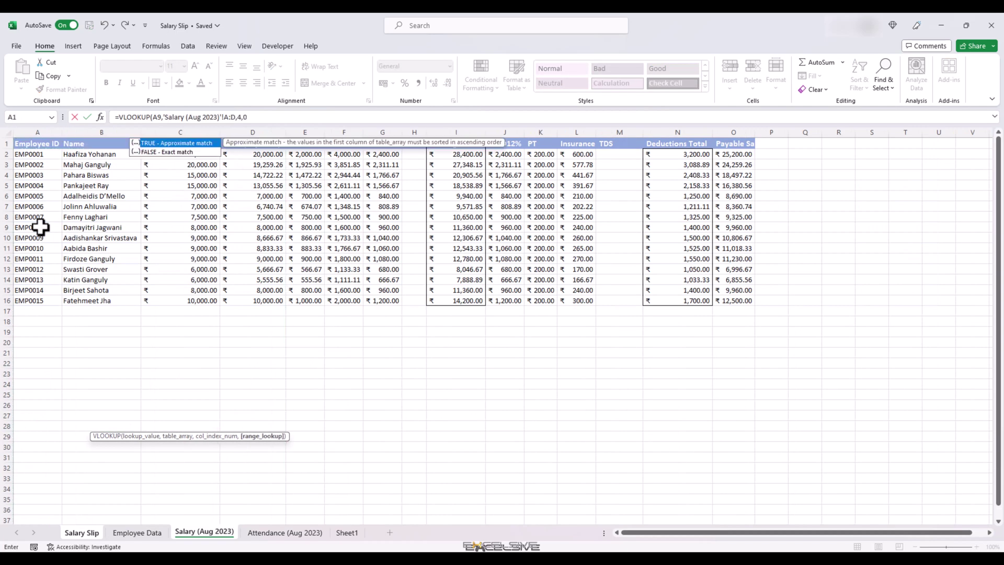
pyautogui.press('Return')
# Fill the DA cell C29 with an exact-match VLOOKUP of A9 in the Salary (Aug 2023) sheet, returning column 5.
pyautogui.write('=VLOOKUP(')
pyautogui.click(40, 227)
pyautogui.write(',')
pyautogui.hotkey('ctrl', 'pagedown')
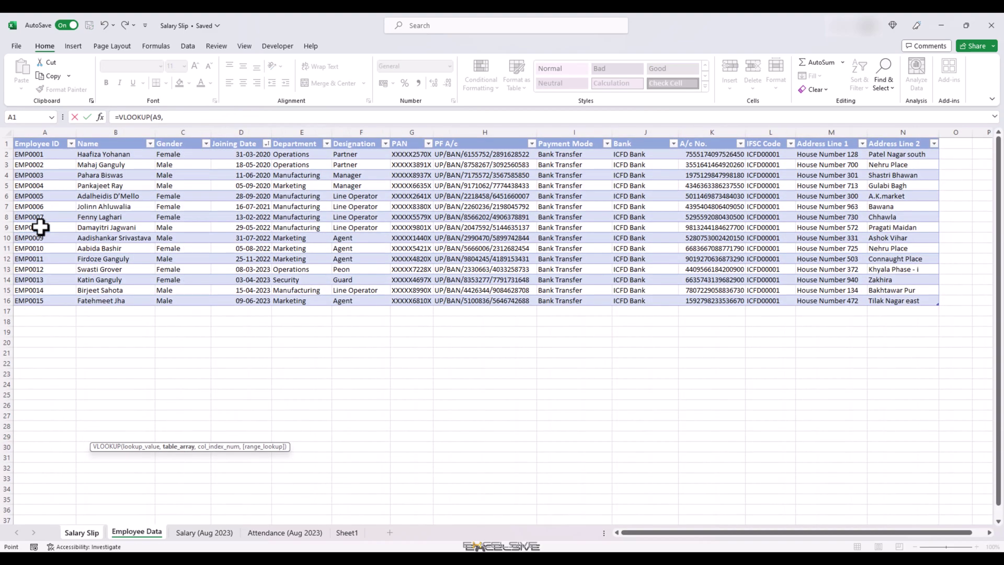
pyautogui.hotkey('ctrl', 'pagedown')
pyautogui.hotkey('ctrl', 'shift', 'Right')
pyautogui.hotkey('ctrl', 'shift', 'Down')
pyautogui.write(',5,0)')
pyautogui.press('Return')
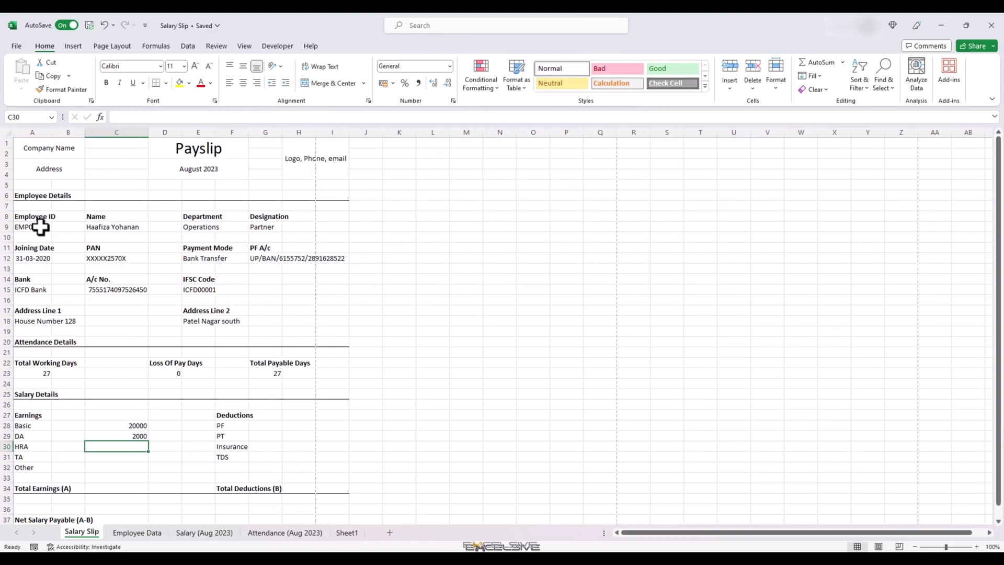
# Fill the HRA cell C30 with an exact-match VLOOKUP of A9 in the Salary (Aug 2023) sheet, returning column 6.
pyautogui.write('=VLOOKUP(')
pyautogui.click(40, 227)
pyautogui.write(',')
pyautogui.hotkey('ctrl', 'pagedown')
pyautogui.hotkey('ctrl', 'pagedown')
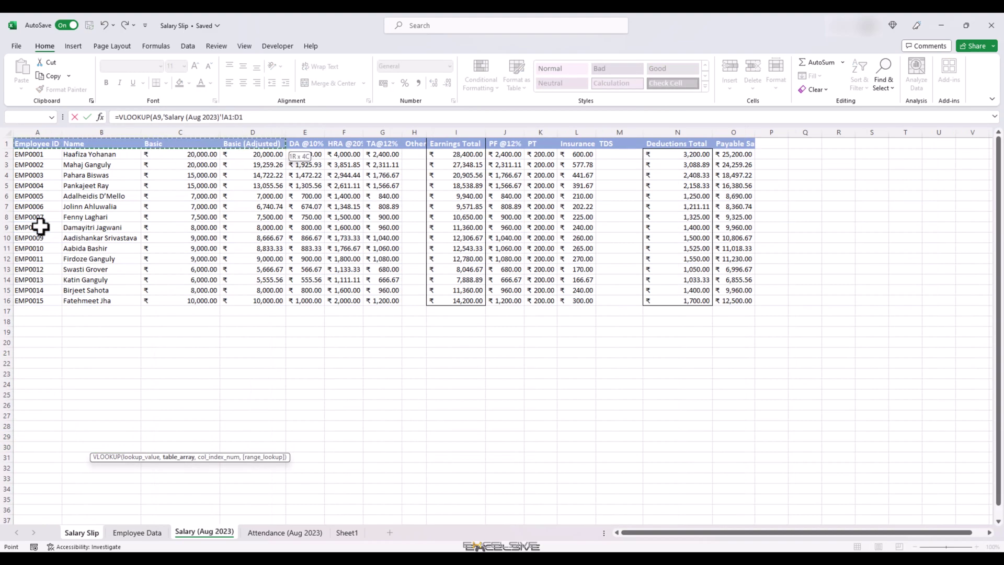
pyautogui.hotkey('ctrl', 'space')
pyautogui.hotkey('shift', 'Right')
pyautogui.hotkey('shift', 'Right')
pyautogui.hotkey('shift', 'Right')
pyautogui.hotkey('shift', 'Right')
pyautogui.hotkey('shift', 'Right')
pyautogui.write(',6,0)')
pyautogui.press('Return')
# Fill the TA cell C31 with an exact-match VLOOKUP of A9 in the Salary (Aug 2023) sheet, returning column 7.
pyautogui.write('=VLOOKUP(')
pyautogui.click(40, 226)
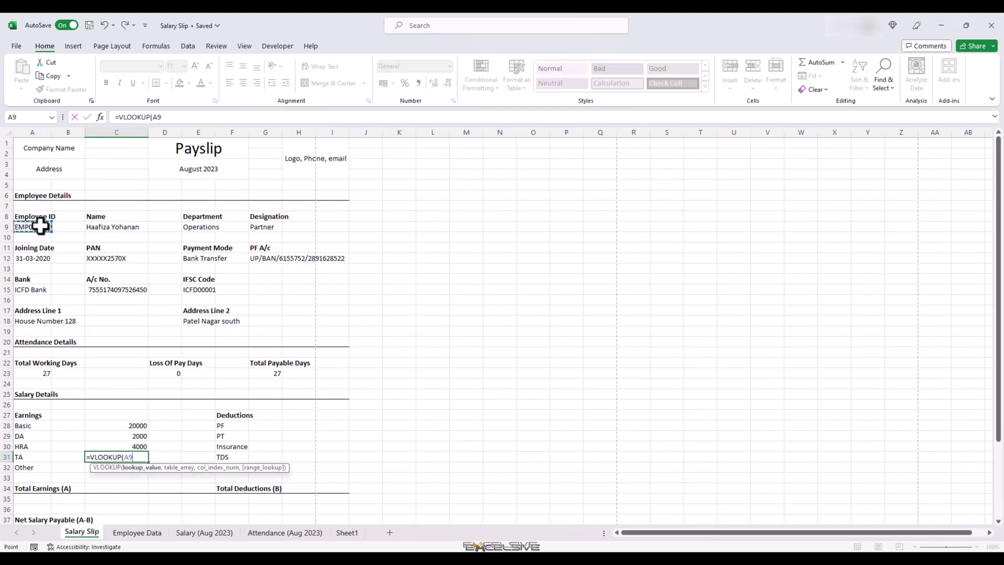
pyautogui.write(',')
pyautogui.hotkey('ctrl', 'pagedown')
# Fill the Other earnings cell C32 with a VLOOKUP of A9 in columns A to H of the Salary (Aug 2023) sheet, returning the Other amount.
pyautogui.hotkey('ctrl', 'pagedown')
pyautogui.hotkey('ctrl', 'space')
pyautogui.hotkey('shift', 'Right')
pyautogui.hotkey('shift', 'Right')
pyautogui.hotkey('shift', 'Right')
pyautogui.hotkey('shift', 'Right')
pyautogui.hotkey('shift', 'Right')
pyautogui.hotkey('shift', 'Right')
pyautogui.write(',7,0)')
pyautogui.press('Return')
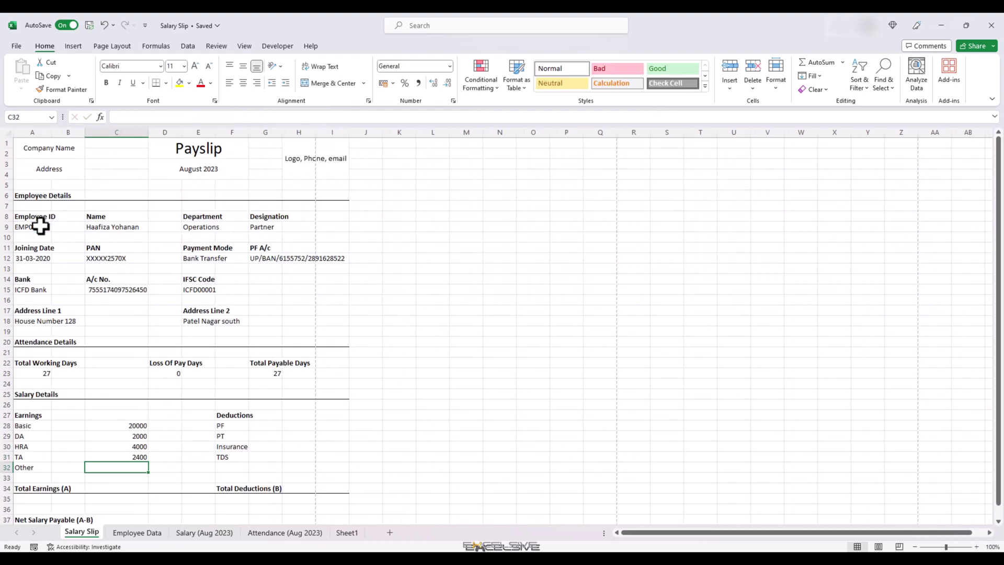
pyautogui.press('Up')
pyautogui.press('Down')
pyautogui.write('=VLOOKUP(')
pyautogui.click(41, 226)
pyautogui.write(',')
pyautogui.hotkey('ctrl', 'pagedown')
pyautogui.hotkey('ctrl', 'pagedown')
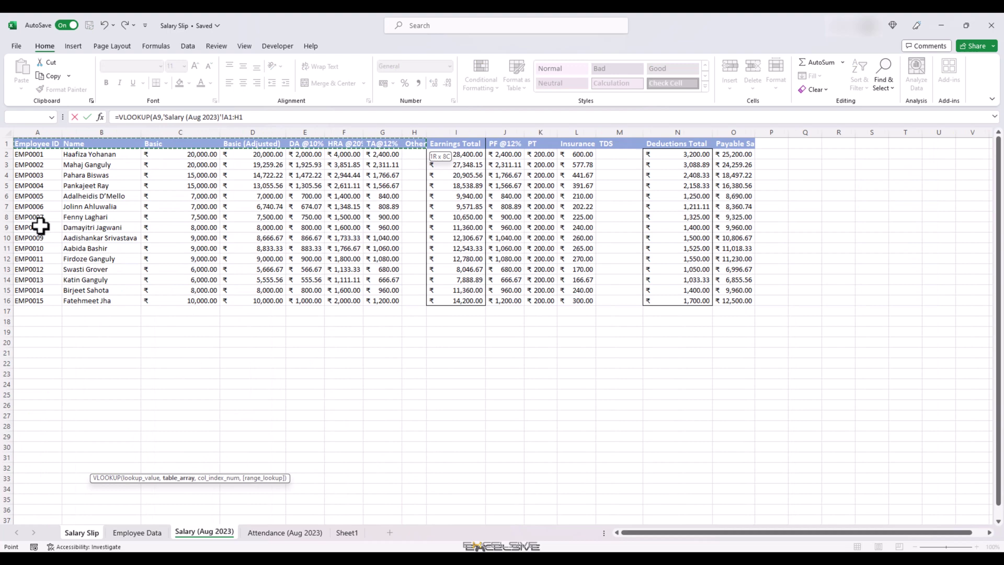
pyautogui.press('Escape')
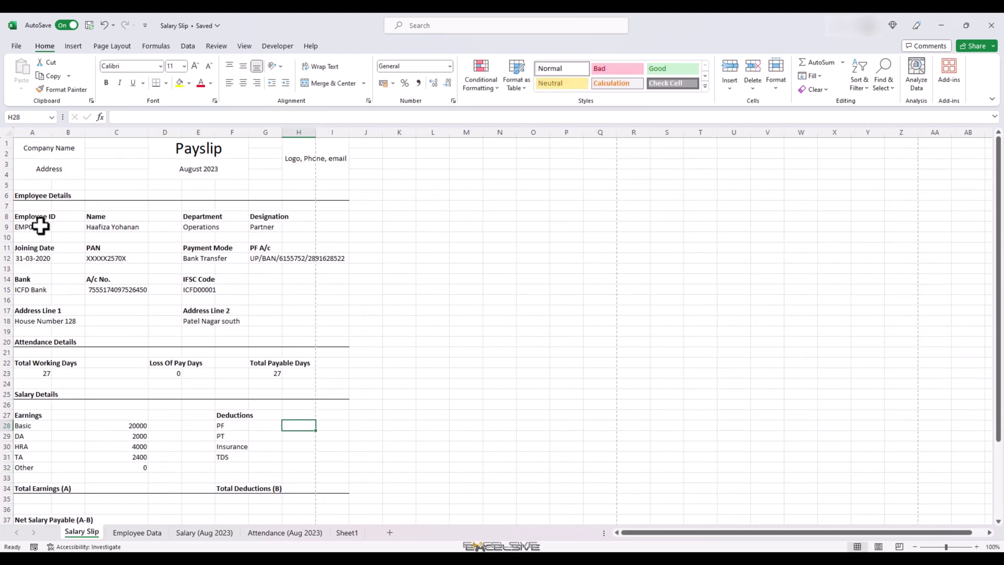
# Fill the PF deduction cell H28 with =VLOOKUP(A9,'Salary (Aug 2023)'!A:J,10,0).
pyautogui.write('=VLOOKUP(')
pyautogui.click(35, 228)
pyautogui.write(',')
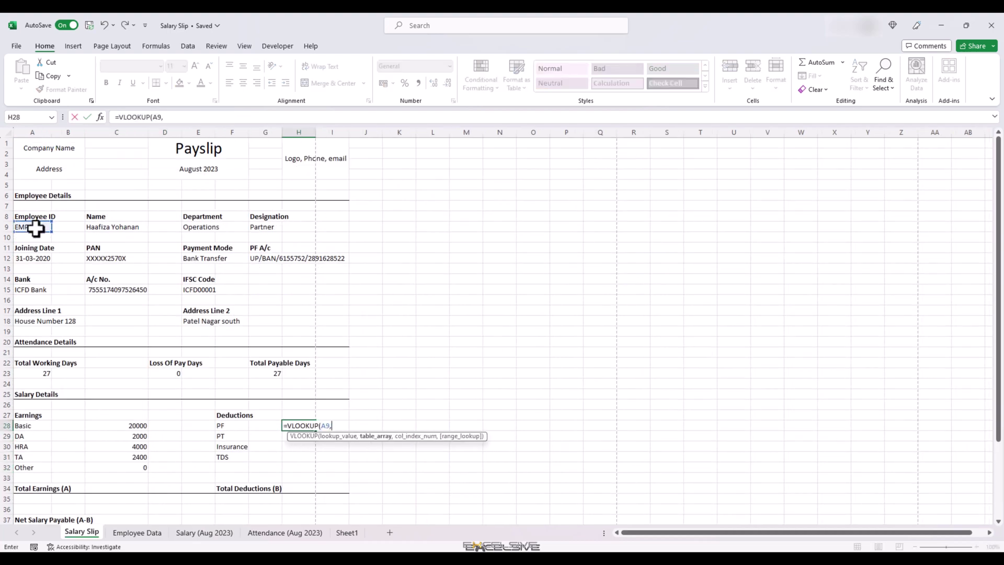
pyautogui.hotkey('ctrl', 'pagedown')
pyautogui.hotkey('ctrl', 'pagedown')
pyautogui.hotkey('shift', 'Right')
pyautogui.hotkey('ctrl', 'space')
pyautogui.write(',10,0)')
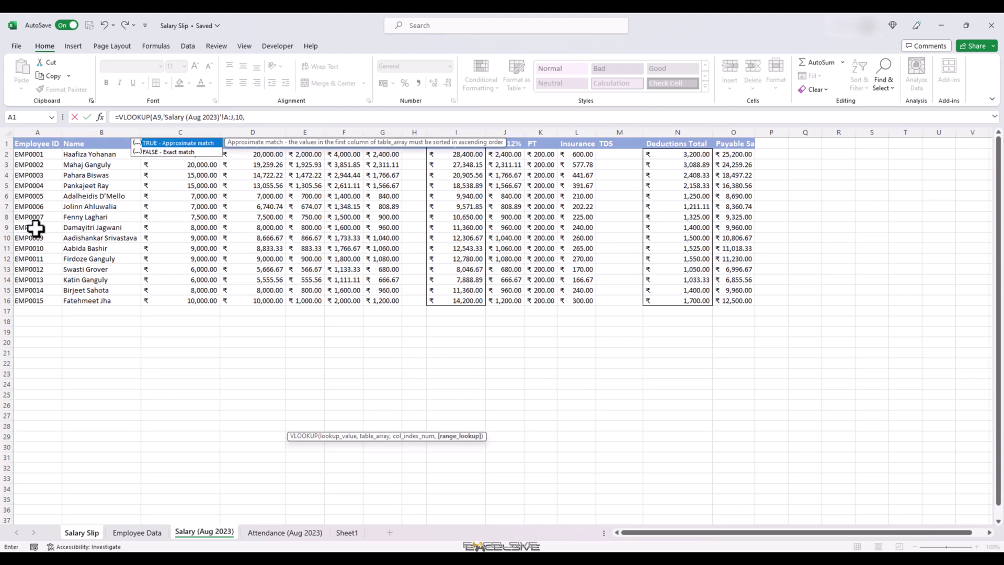
pyautogui.press('Return')
# Fill the PT deduction cell H29 with an exact-match VLOOKUP of A9 in the Salary (Aug 2023) sheet, returning column 11.
pyautogui.write('=vl')
pyautogui.press('Tab')
pyautogui.click(36, 228)
pyautogui.write(',')
pyautogui.hotkey('ctrl', 'pagedown')
pyautogui.hotkey('ctrl', 'pagedown')
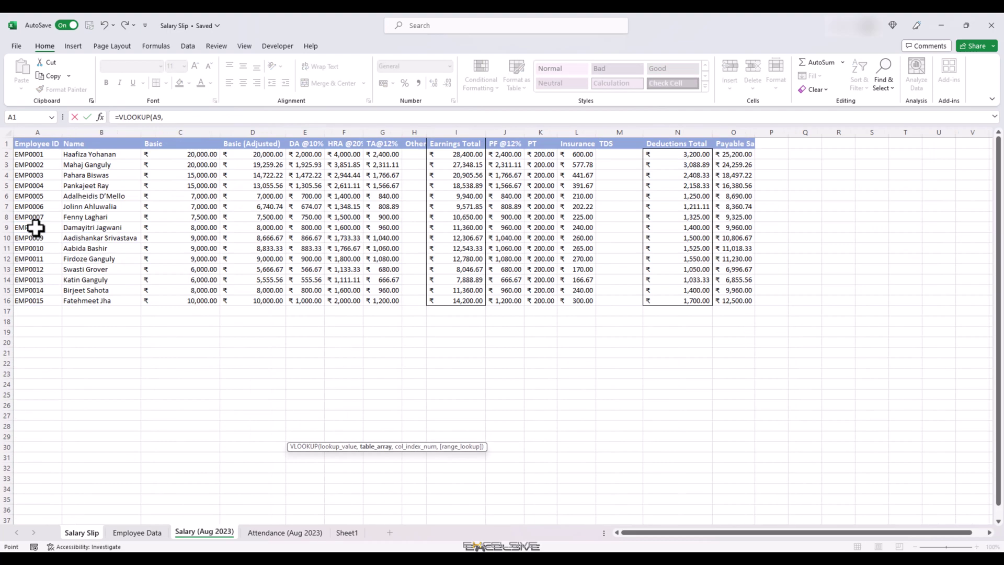
pyautogui.hotkey('shift', 'Right')
pyautogui.hotkey('shift', 'Right')
pyautogui.hotkey('shift', 'Right')
pyautogui.hotkey('shift', 'Right')
pyautogui.hotkey('shift', 'Right')
pyautogui.hotkey('shift', 'Right')
pyautogui.hotkey('shift', 'Right')
pyautogui.hotkey('shift', 'Right')
pyautogui.hotkey('shift', 'Right')
pyautogui.hotkey('shift', 'Right')
pyautogui.hotkey('ctrl', 'space')
pyautogui.write(',11,0)')
pyautogui.press('Return')
# Fill the Insurance cell H30 with a VLOOKUP of A9 in columns A to L of the Salary (Aug 2023) sheet, returning the Insurance amount.
pyautogui.write('=vl')
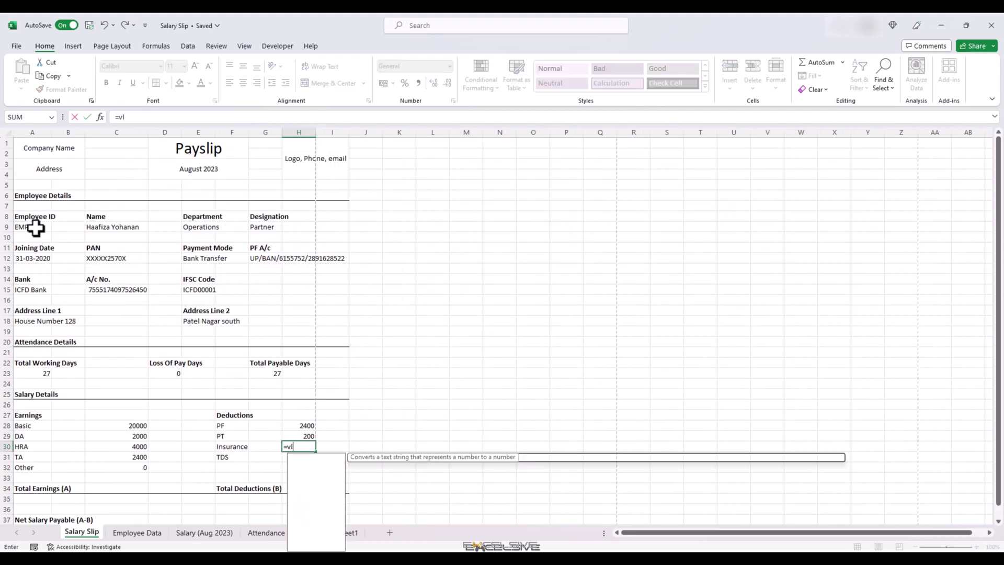
pyautogui.press('Tab')
pyautogui.click(36, 228)
pyautogui.write(',')
pyautogui.hotkey('ctrl', 'pagedown')
pyautogui.hotkey('shift', 'Right')
pyautogui.hotkey('shift', 'Right')
pyautogui.hotkey('shift', 'Right')
pyautogui.hotkey('shift', 'Right')
pyautogui.hotkey('shift', 'Right')
pyautogui.hotkey('shift', 'Right')
pyautogui.hotkey('shift', 'Right')
pyautogui.hotkey('shift', 'Right')
pyautogui.hotkey('ctrl', 'pagedown')
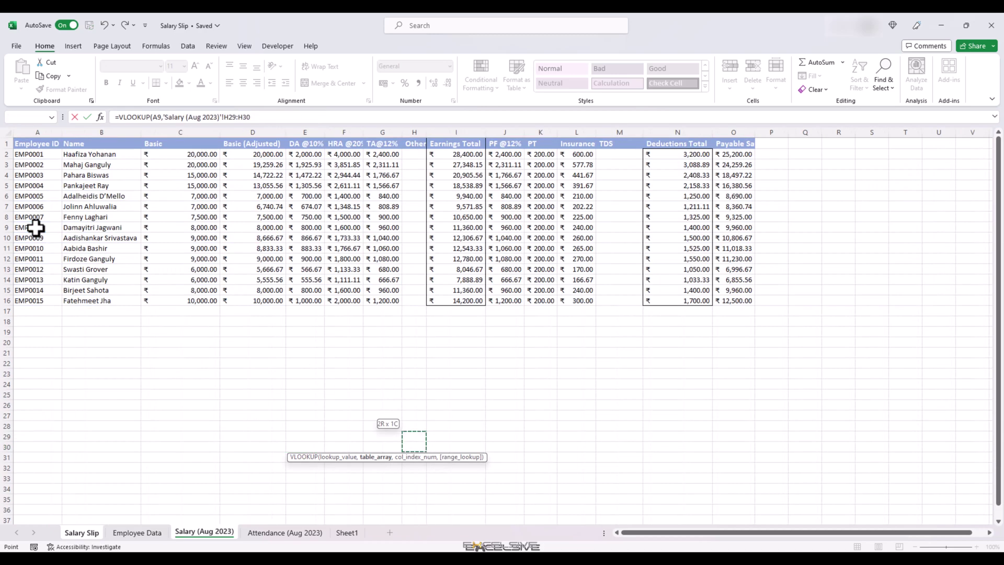
pyautogui.moveTo(29, 148); pyautogui.dragTo(565, 148)
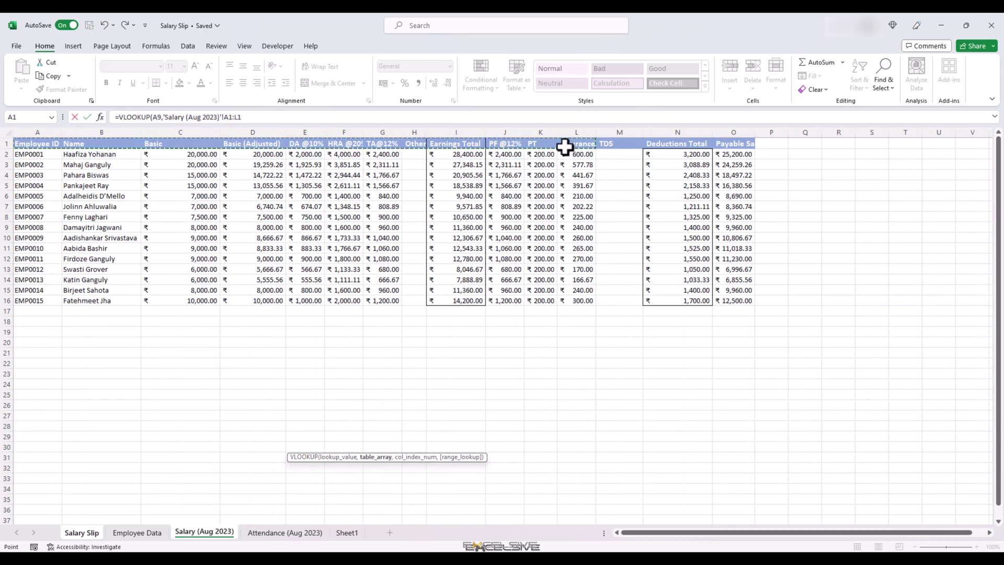
pyautogui.press('Return')
# Fill the TDS cell H31 with an exact-match VLOOKUP of A9 in the Salary (Aug 2023) sheet, returning column 13.
pyautogui.write('=VLOOKUP(')
pyautogui.click(35, 226)
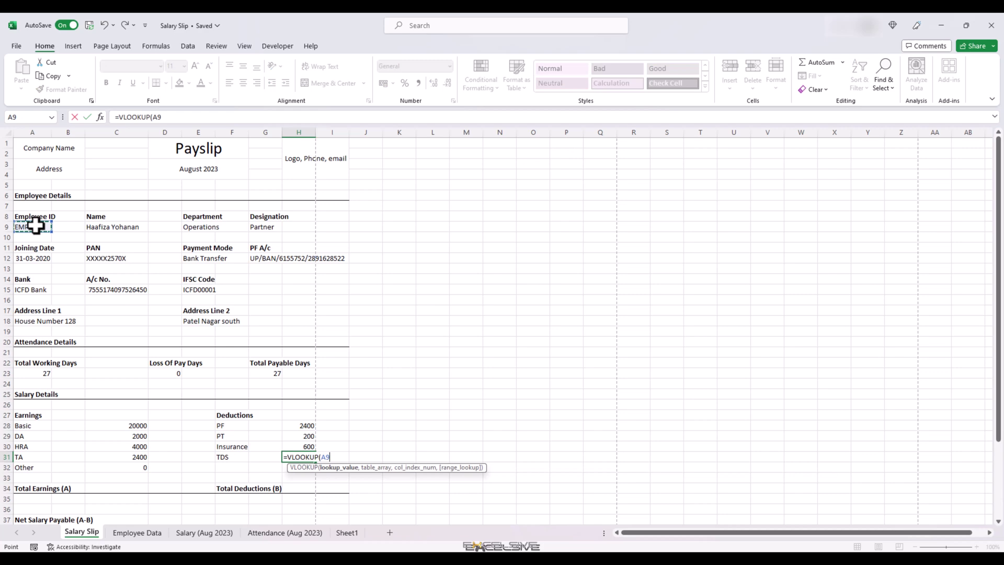
pyautogui.write(',')
pyautogui.hotkey('ctrl', 'pagedown')
pyautogui.hotkey('ctrl', 'pagedown')
pyautogui.hotkey('ctrl', 'space')
pyautogui.hotkey('ctrl', 'shift', 'Right')
pyautogui.hotkey('shift', 'Left')
pyautogui.hotkey('shift', 'Left')
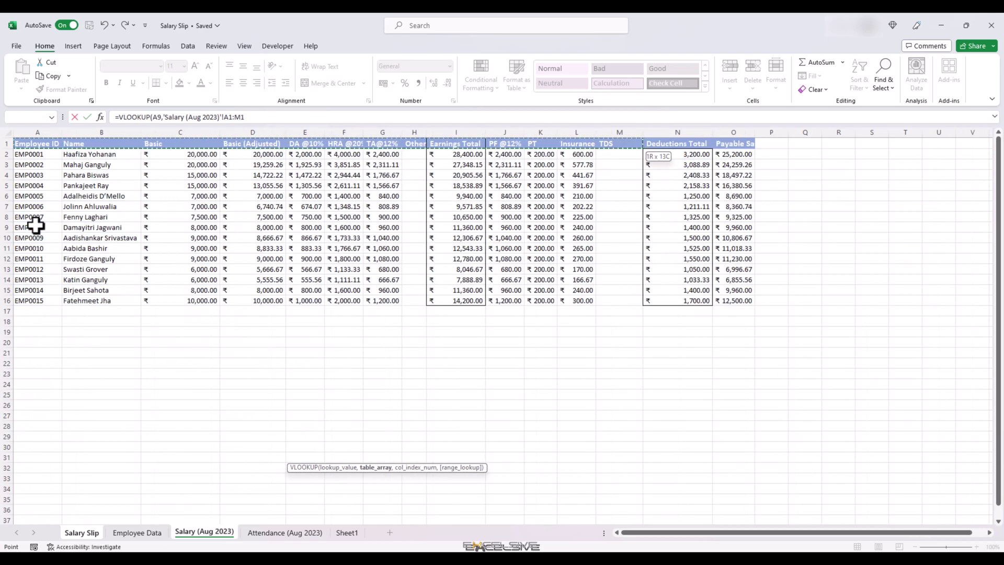
pyautogui.write(',13,0')
pyautogui.press('Return')
# Calculate Total Earnings (A) in C34 by summing the earnings C28:C32.
pyautogui.press('Up')
pyautogui.press('Down')
pyautogui.press('Down')
pyautogui.press('Left')
pyautogui.press('Left')
pyautogui.press('Left')
pyautogui.press('Left')
pyautogui.press('Left')
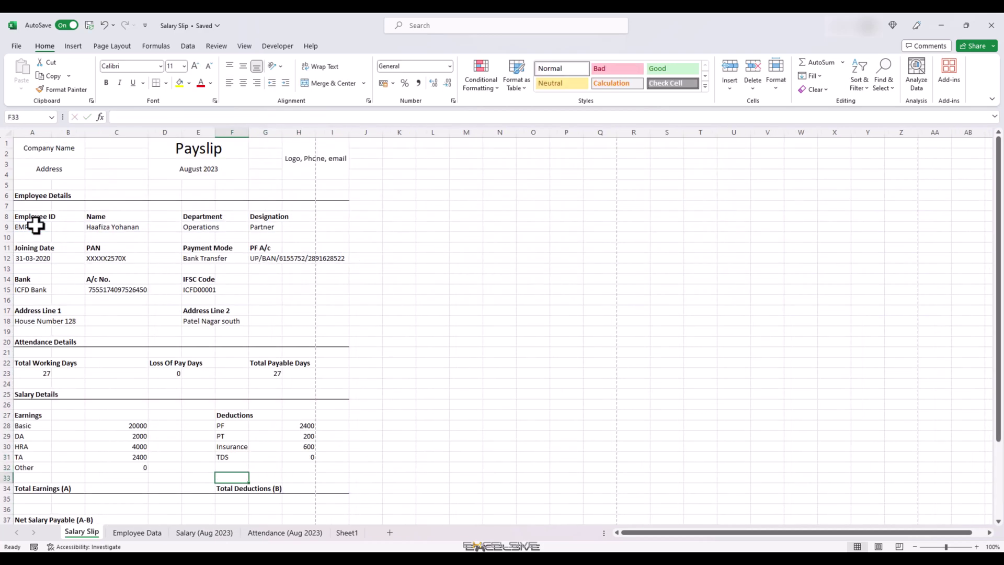
pyautogui.press('Down')
pyautogui.write('=SUM(')
pyautogui.moveTo(133, 425); pyautogui.dragTo(141, 466)
pyautogui.press('Return')
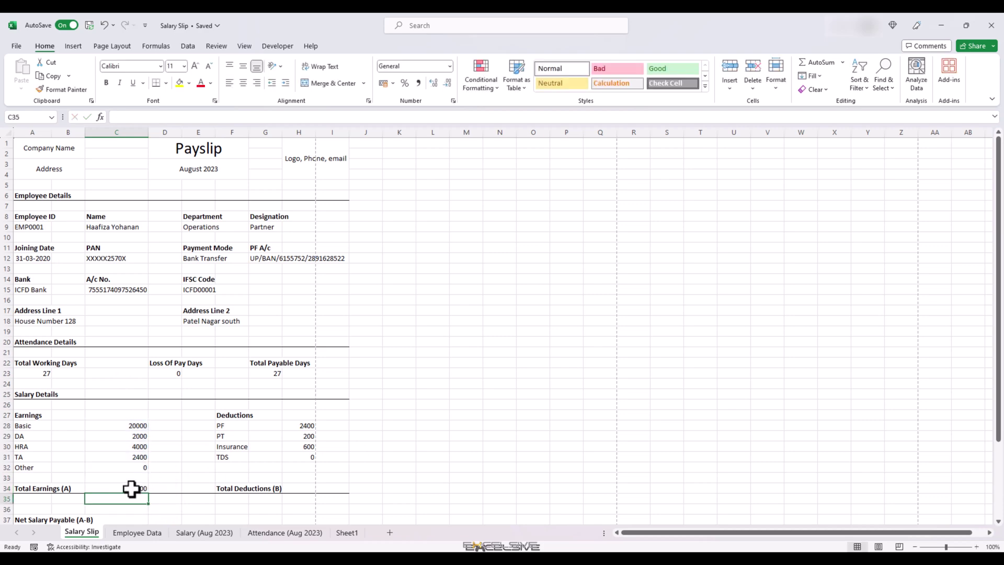
# Calculate Total Deductions (B) in H34 by summing the deductions H28:H31.
pyautogui.click(299, 488)
pyautogui.write('=SUM(')
pyautogui.moveTo(307, 425); pyautogui.dragTo(303, 457)
pyautogui.press('Return')
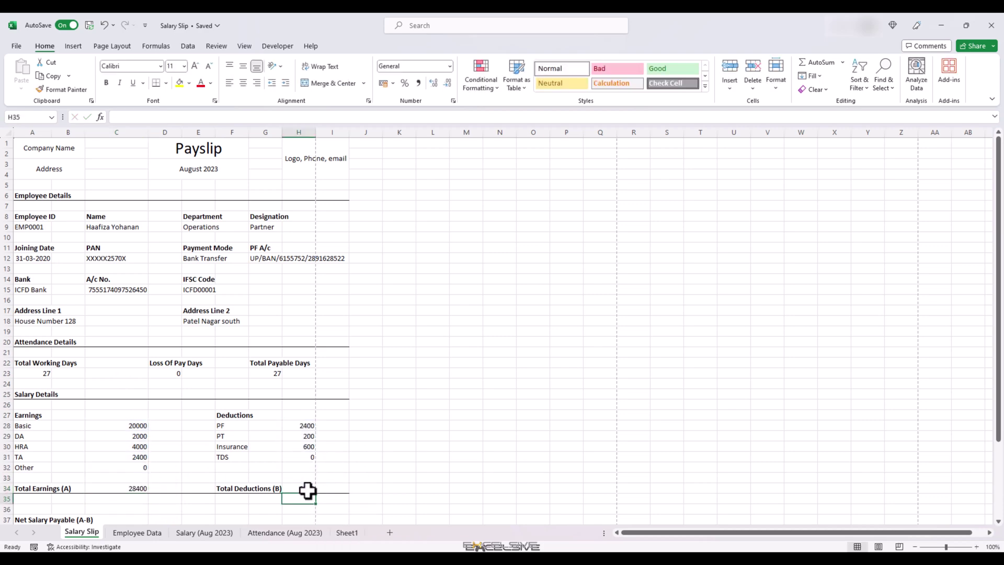
pyautogui.click(307, 488)
# Calculate Net Salary Payable (A-B) in D37 with =C34-H34.
pyautogui.scroll(-2, 184, 480)
pyautogui.click(161, 459)
pyautogui.write('=')
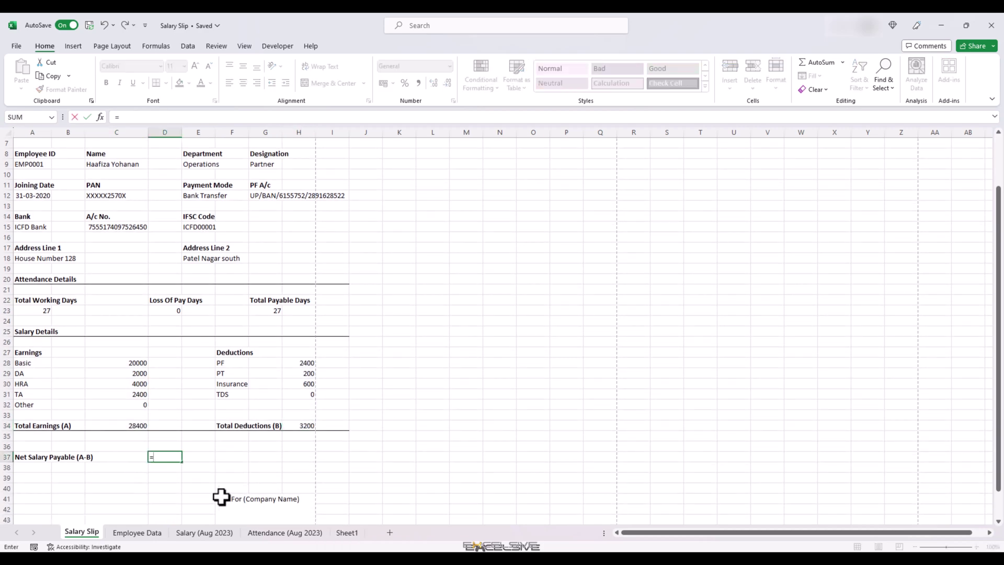
pyautogui.click(137, 426)
pyautogui.write('-')
pyautogui.click(299, 425)
pyautogui.press('Return')
pyautogui.click(175, 457)
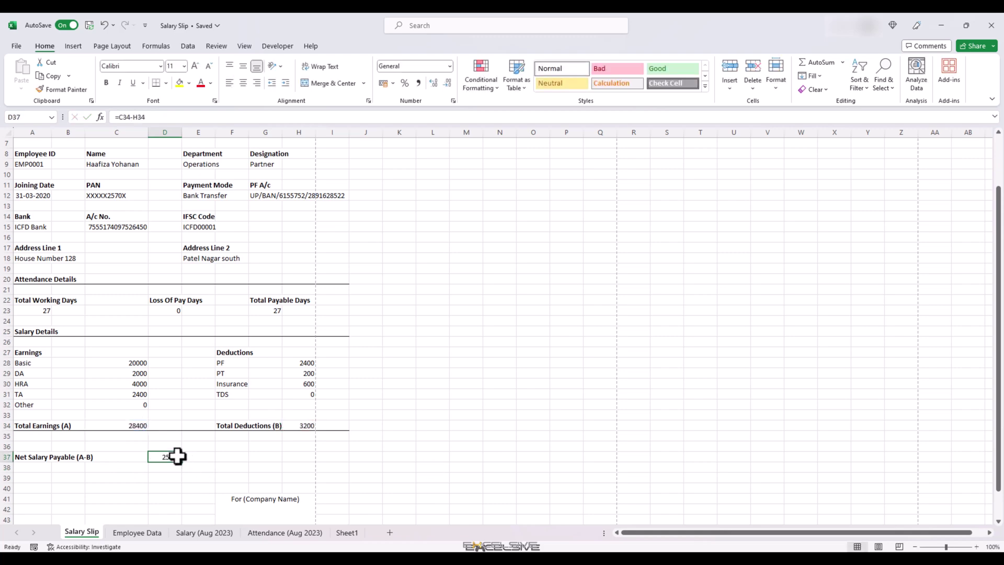
# Change the print scaling of the Salary Slip sheet so the payslip fits on one page.
pyautogui.scroll(2, 177, 456)
pyautogui.scroll(-1, 172, 466)
pyautogui.hotkey('ctrl', 'p')
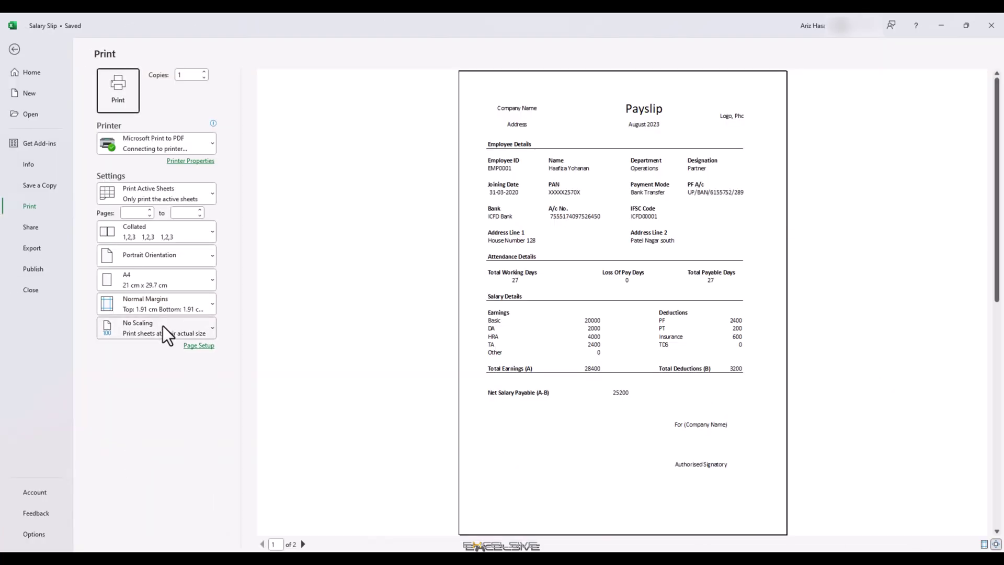
pyautogui.click(162, 325)
pyautogui.click(174, 383)
pyautogui.click(23, 61)
# Apply the comma number style to the earnings C28:C32, Total Earnings C34, and the deduction amounts with their total in H28:H34.
pyautogui.scroll(-2, 206, 312)
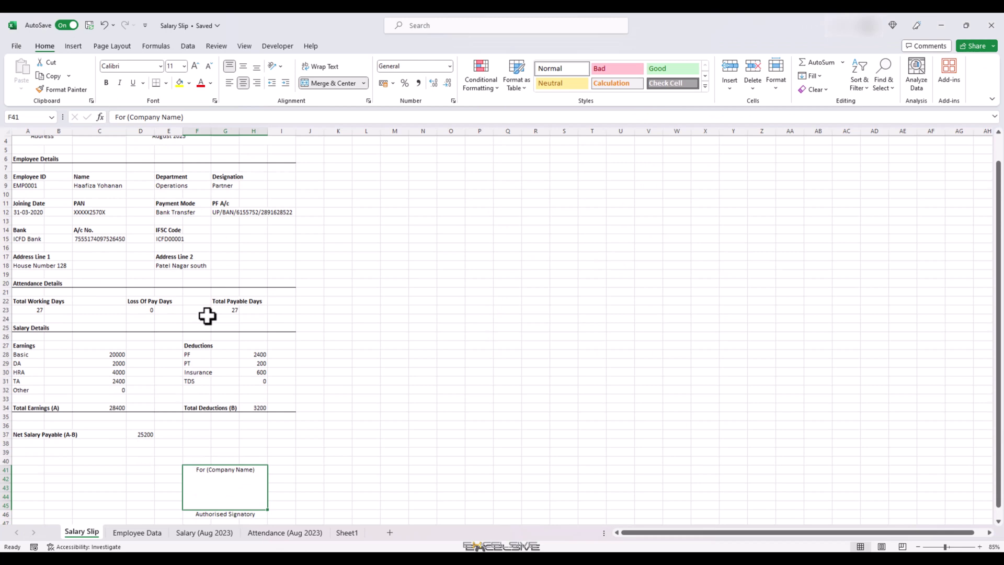
pyautogui.moveTo(105, 327); pyautogui.dragTo(116, 362)
pyautogui.click(419, 83)
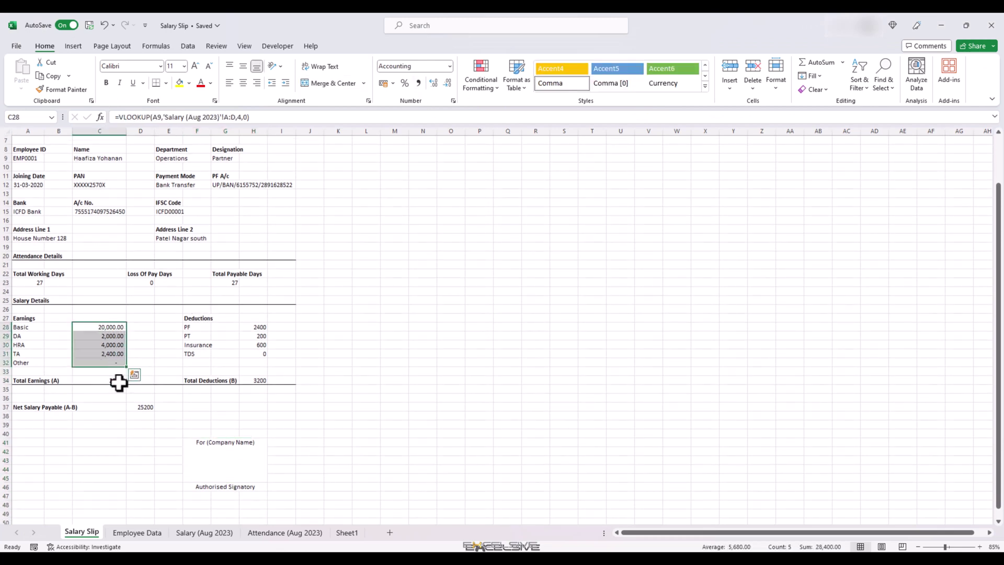
pyautogui.click(118, 381)
pyautogui.press('F4')
pyautogui.moveTo(253, 327); pyautogui.dragTo(258, 381)
pyautogui.press('F4')
# Apply the comma number style to Loss Of Pay Days in D23 and Net Salary Payable in D37.
pyautogui.click(142, 282)
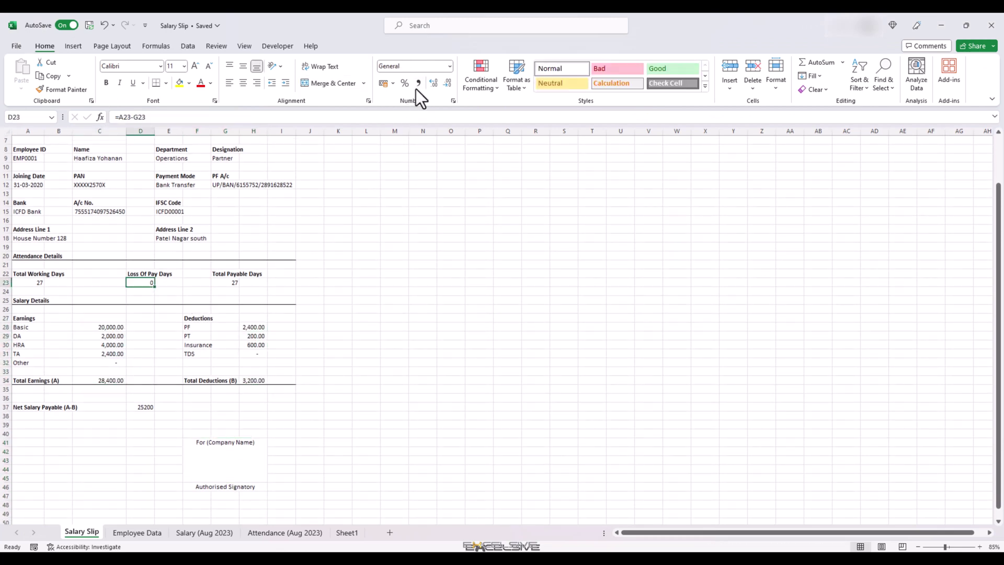
pyautogui.click(418, 83)
pyautogui.click(146, 407)
pyautogui.click(418, 82)
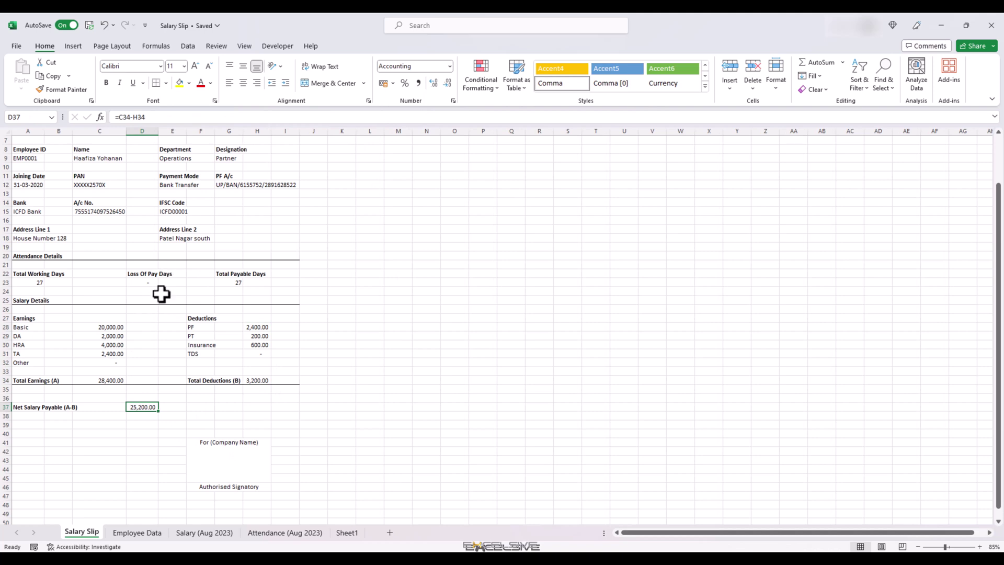
pyautogui.click(79, 345)
pyautogui.scroll(2, 124, 325)
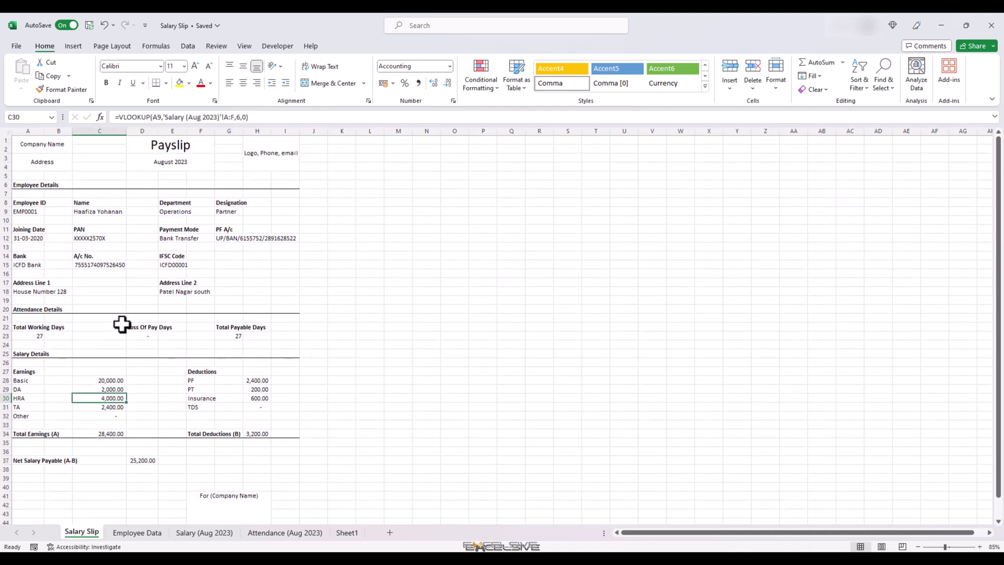
pyautogui.scroll(-2, 130, 262)
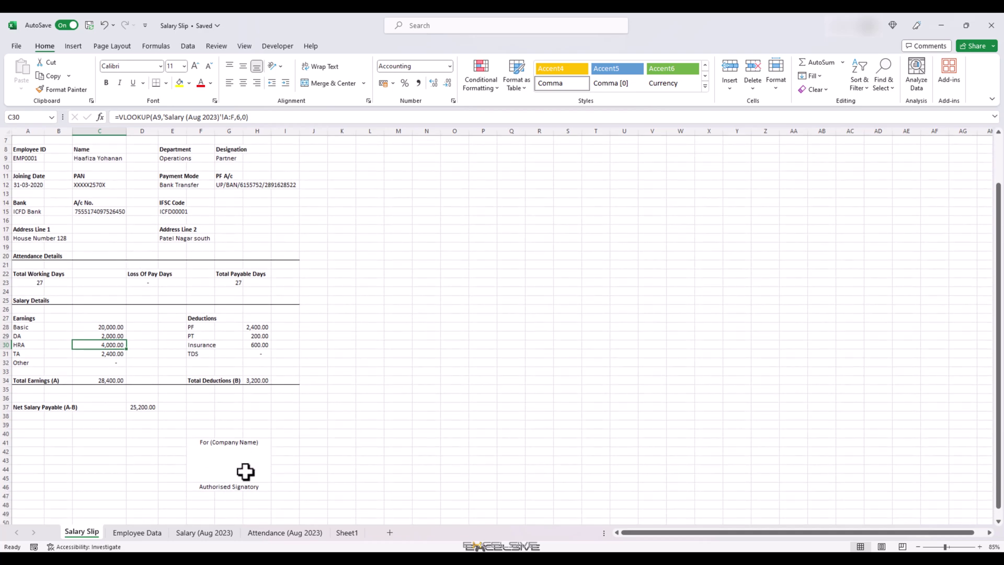
# Copy the signature picture from Sheet1 into the Salary Slip and shrink it to fit between For (Company Name) and Authorised Signatory.
pyautogui.click(348, 533)
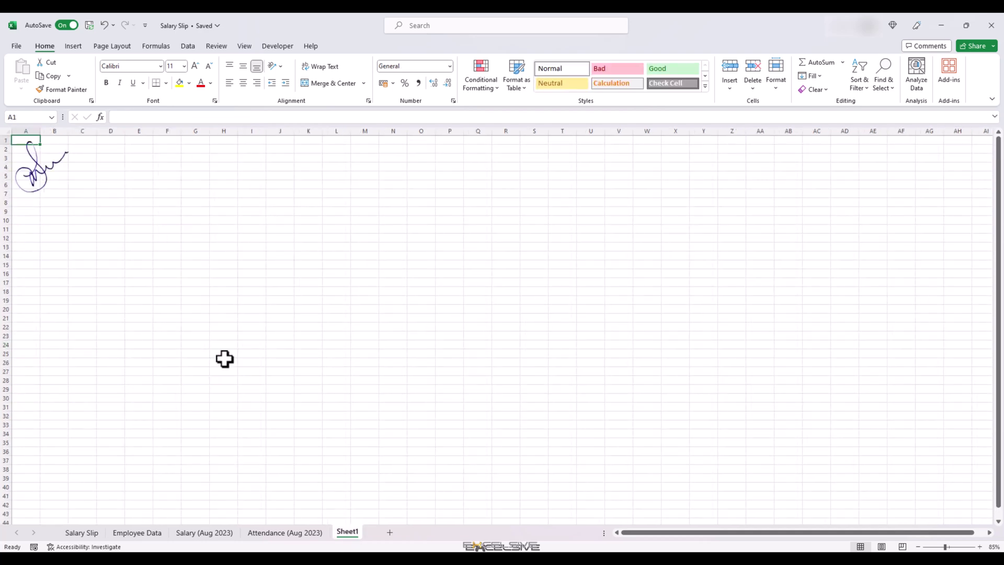
pyautogui.click(41, 165)
pyautogui.click(82, 533)
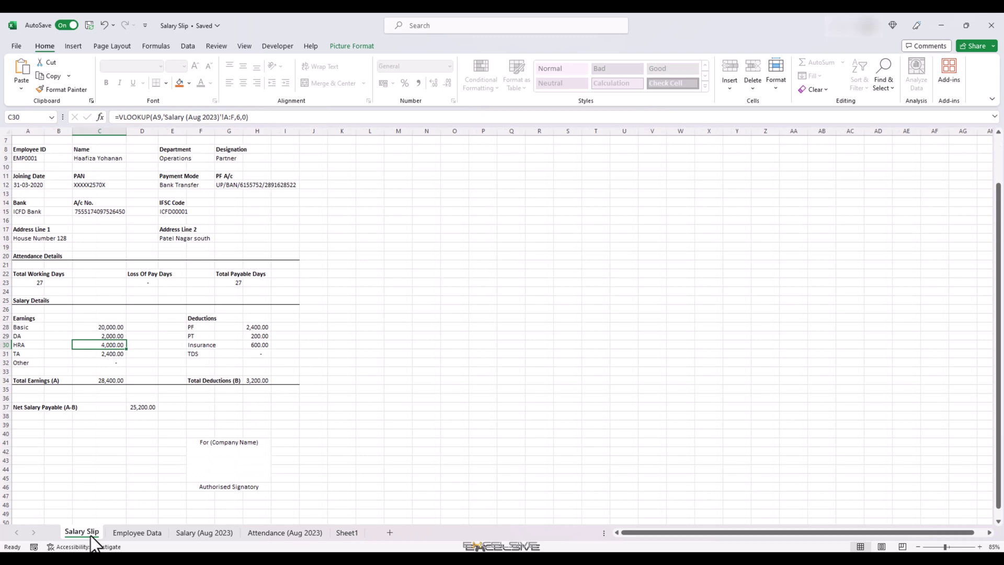
pyautogui.click(251, 459)
pyautogui.hotkey('ctrl', 'v')
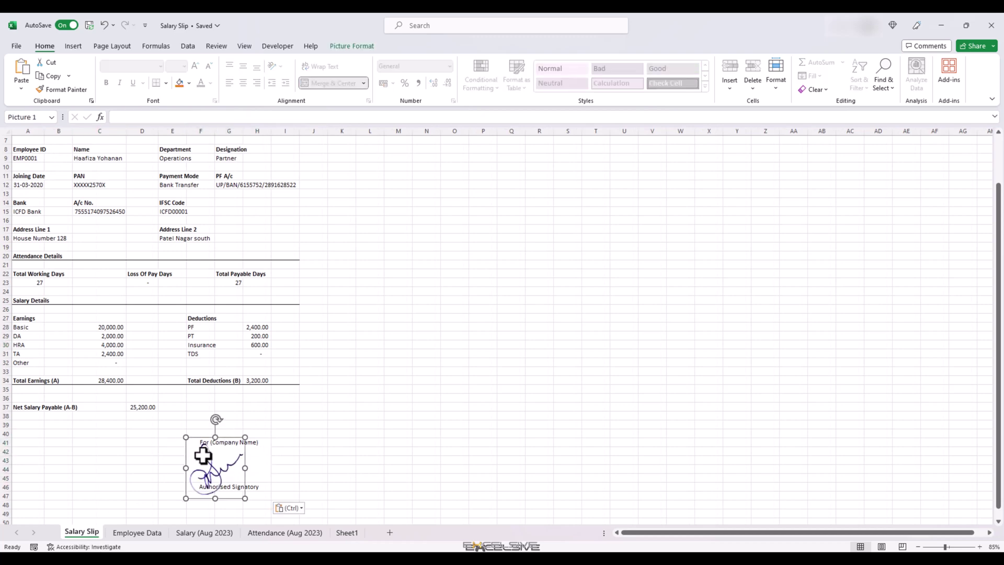
pyautogui.moveTo(248, 502)
pyautogui.mouseDown()
pyautogui.moveTo(202, 460)
pyautogui.moveTo(204, 477)
pyautogui.moveTo(227, 467)
pyautogui.mouseUp()
# Test the payslip by choosing the second, the fifth and finally the ninth employee's ID from the list in A9.
pyautogui.click(40, 157)
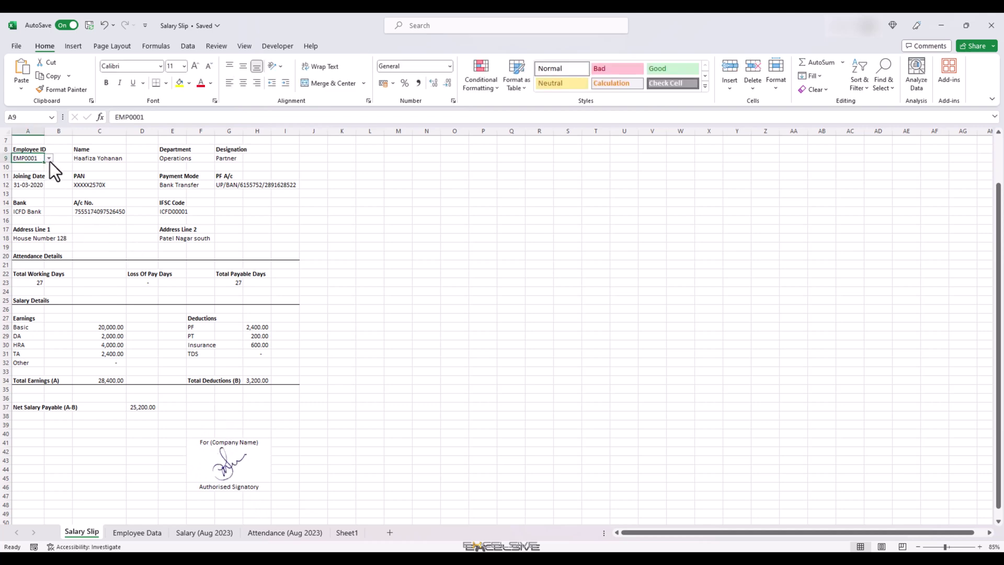
pyautogui.click(48, 159)
pyautogui.click(33, 185)
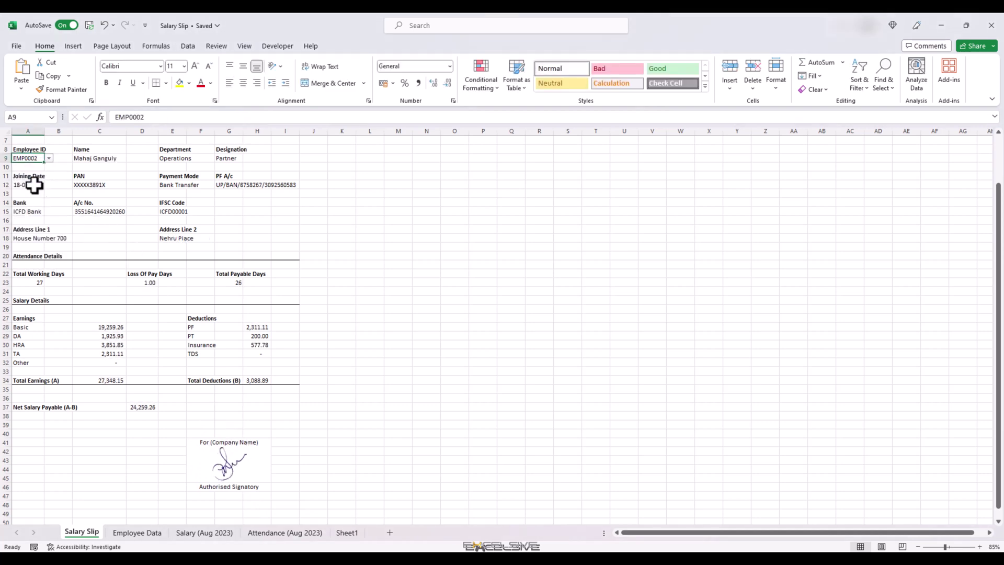
pyautogui.click(49, 158)
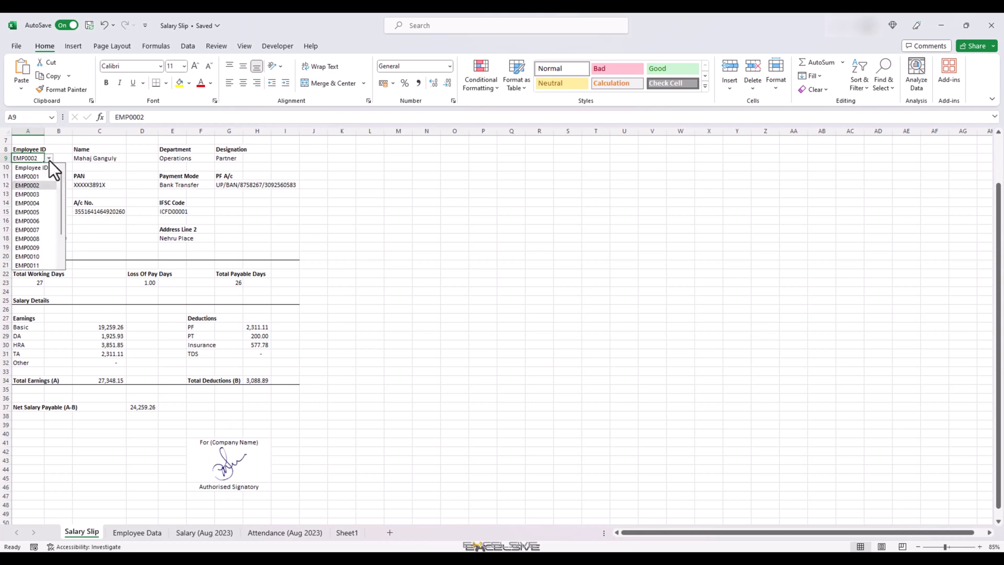
pyautogui.click(35, 212)
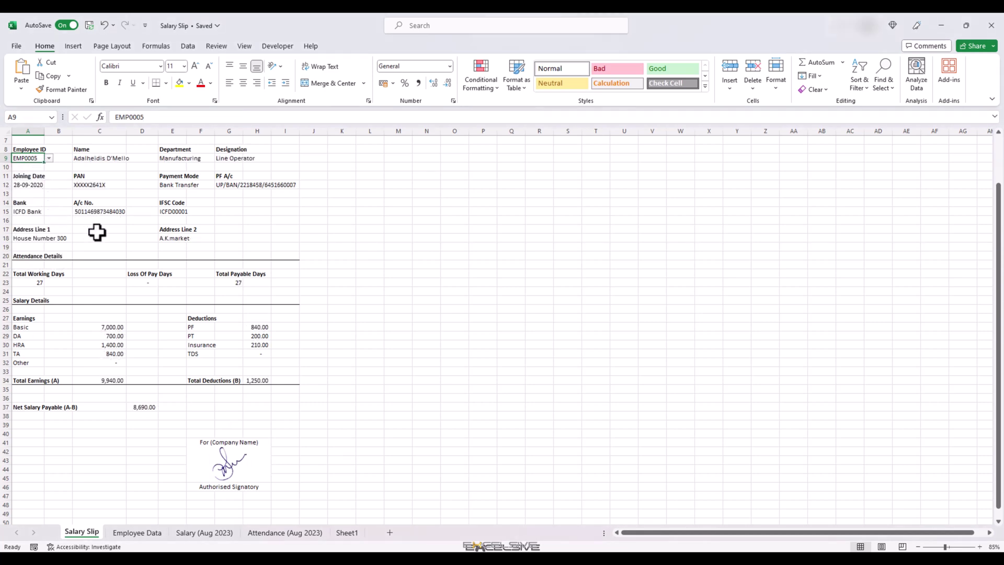
pyautogui.click(48, 158)
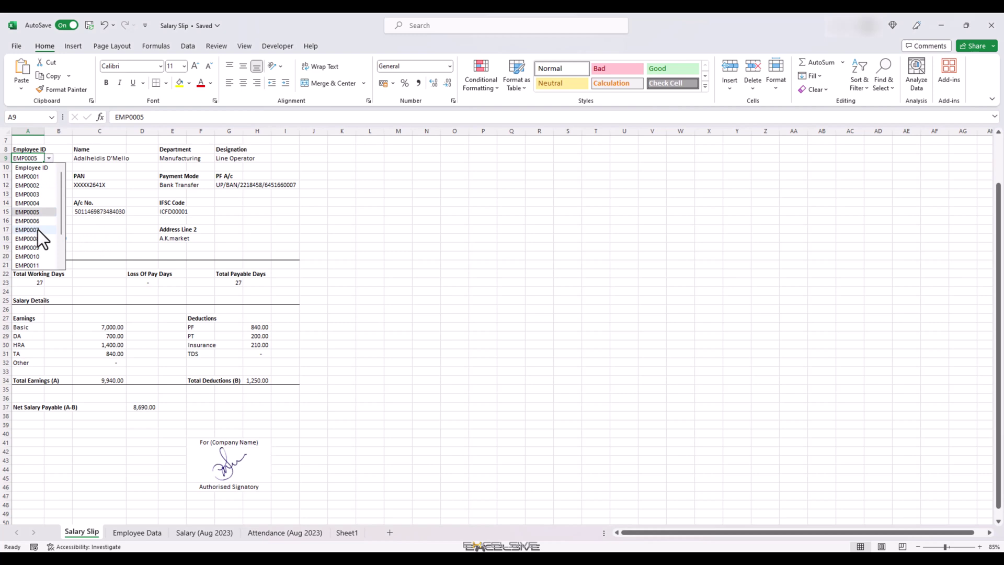
pyautogui.click(37, 246)
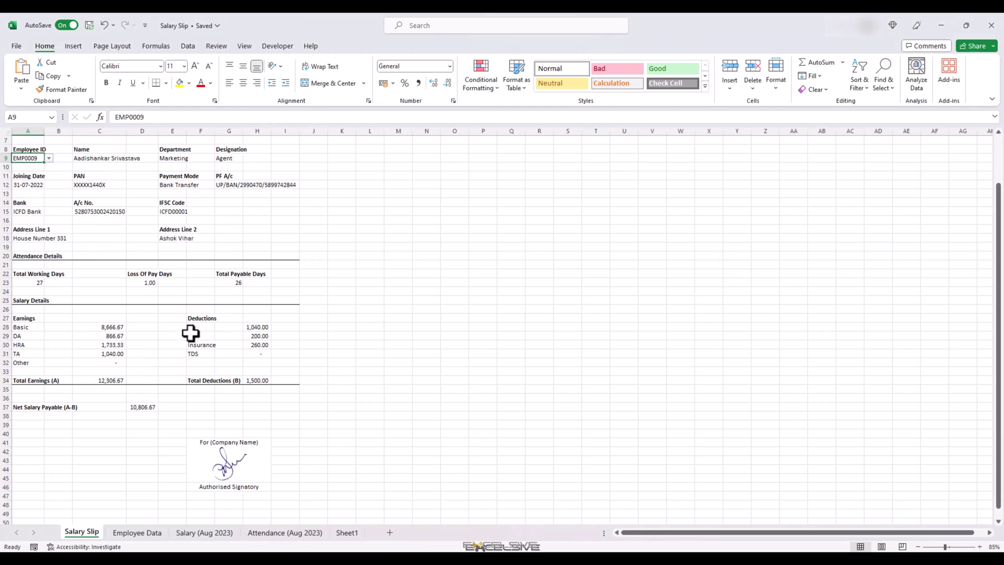
# Compare the earnings and deductions on the Salary Slip with the same employee's row in the Salary (Aug 2023) sheet.
pyautogui.click(200, 347)
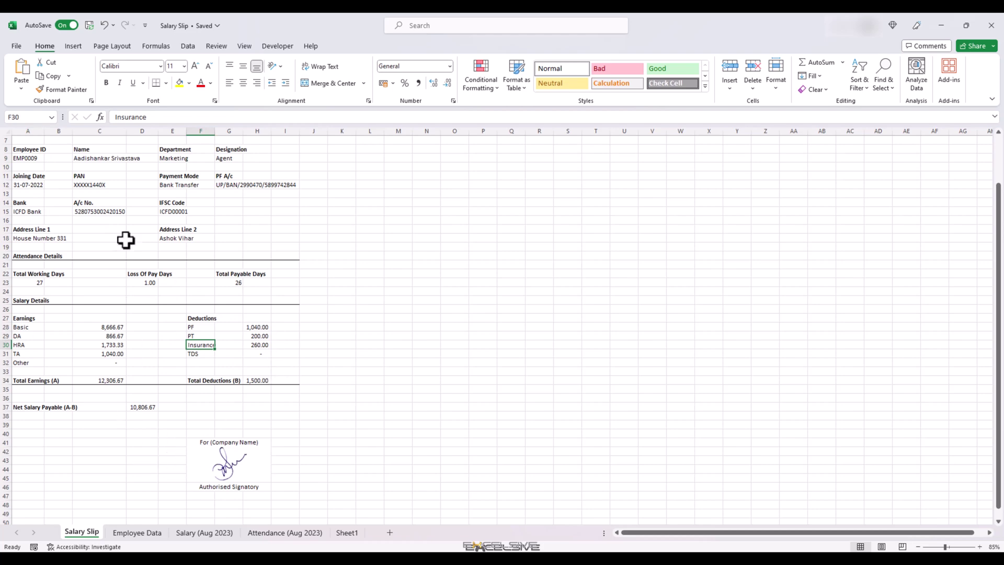
pyautogui.click(179, 532)
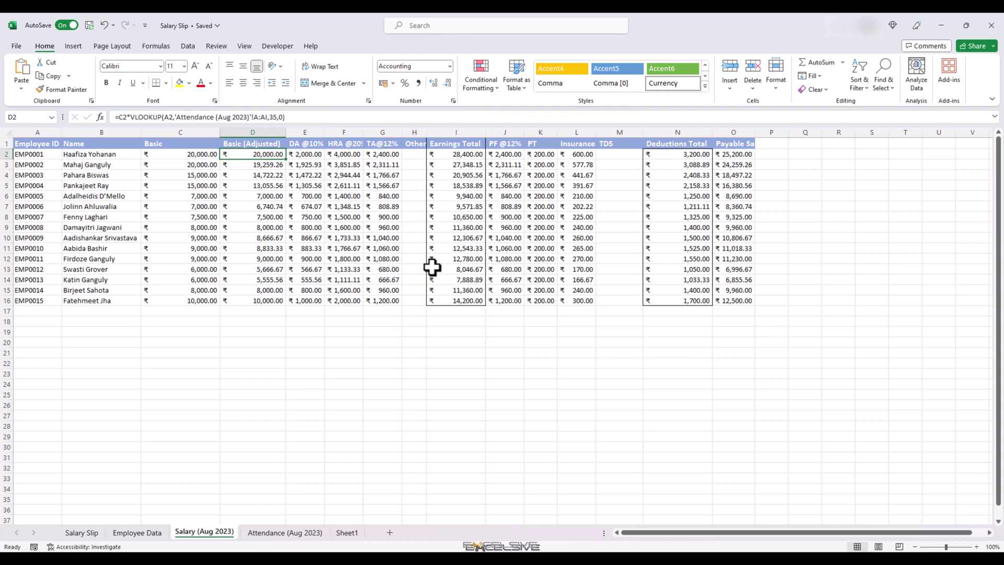
pyautogui.click(93, 537)
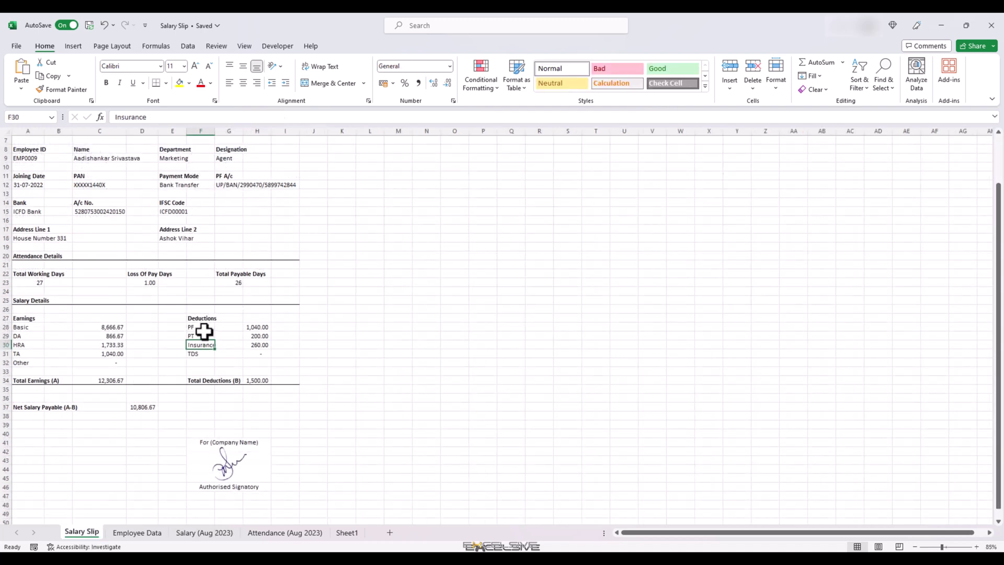
pyautogui.scroll(2, 204, 331)
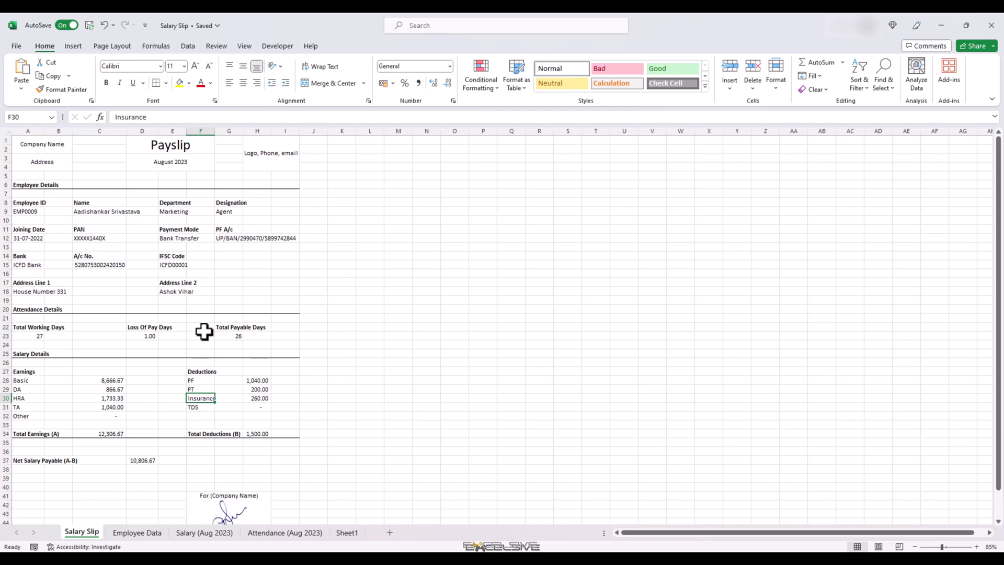
# Enter 5000 as the first employee's Other earning in H2 of the Salary (Aug 2023) sheet.
pyautogui.click(205, 533)
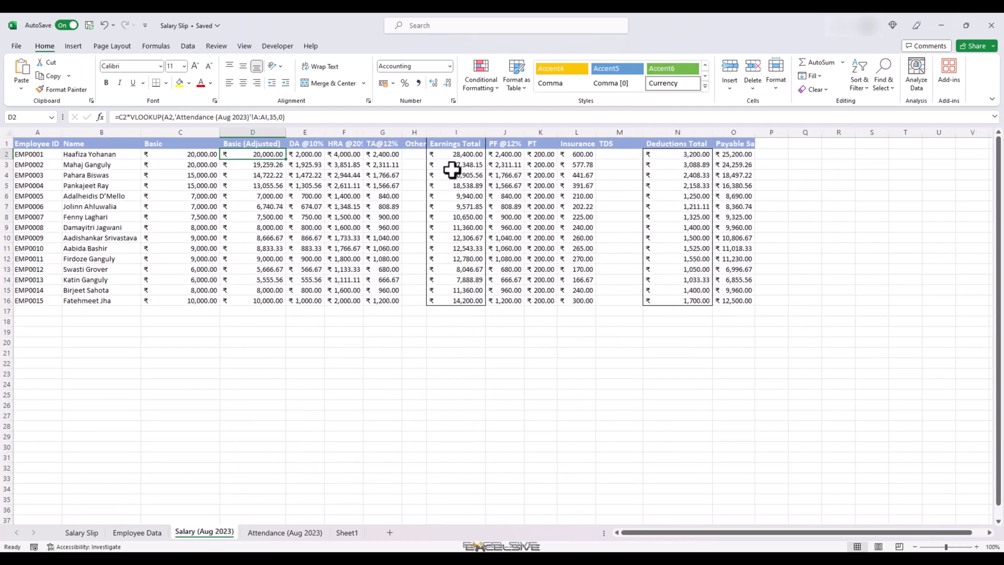
pyautogui.click(418, 154)
pyautogui.write('5')
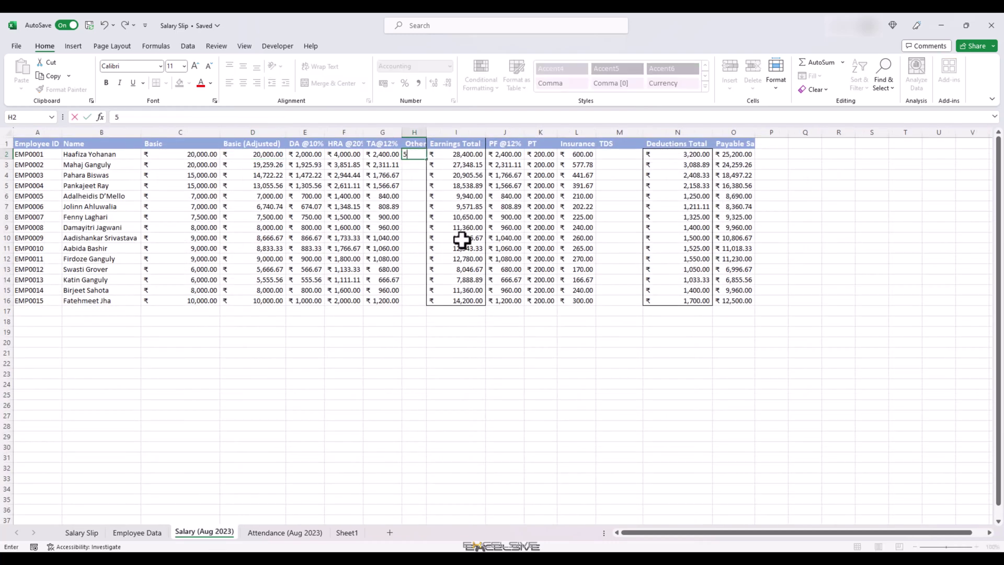
pyautogui.write('000')
pyautogui.press('Return')
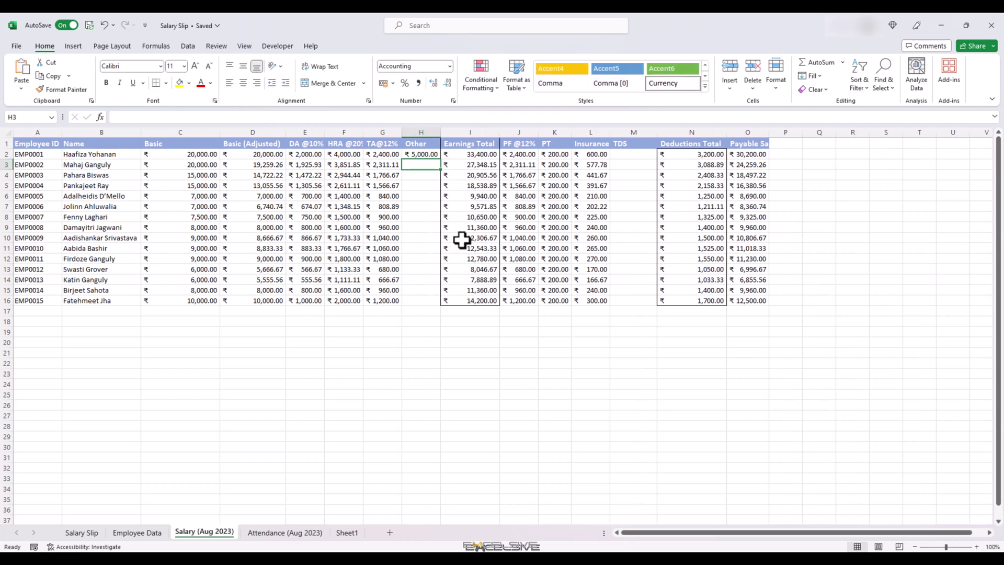
# Choose the first employee's ID from the list in A9 of the Salary Slip and check the Other earning in C32.
pyautogui.click(83, 532)
pyautogui.click(36, 211)
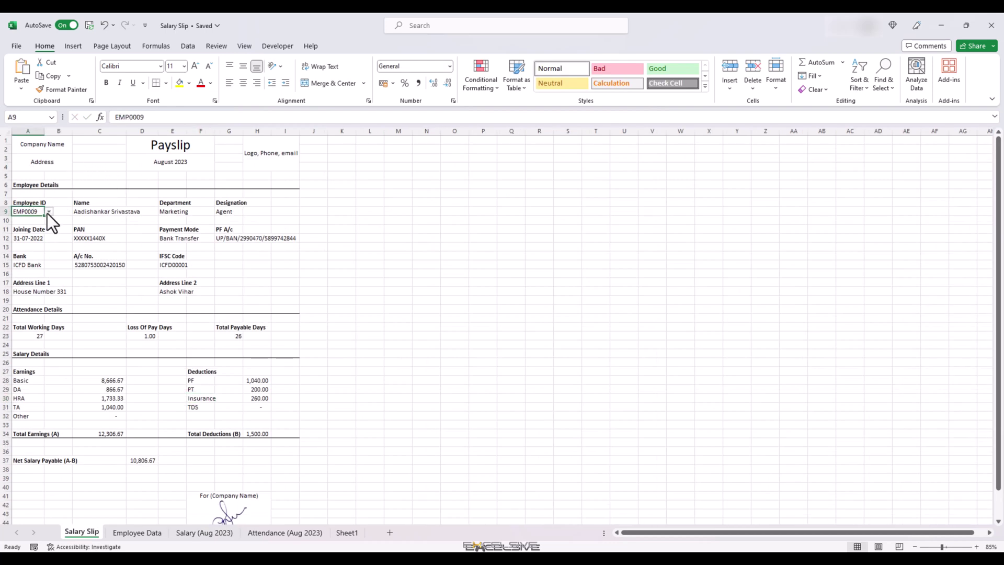
pyautogui.click(49, 212)
pyautogui.click(31, 230)
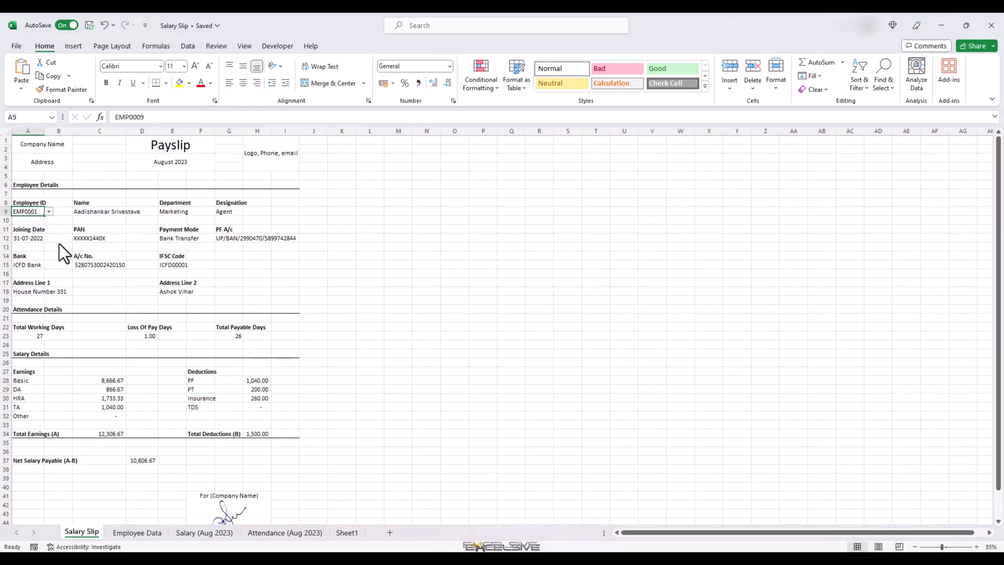
pyautogui.click(110, 416)
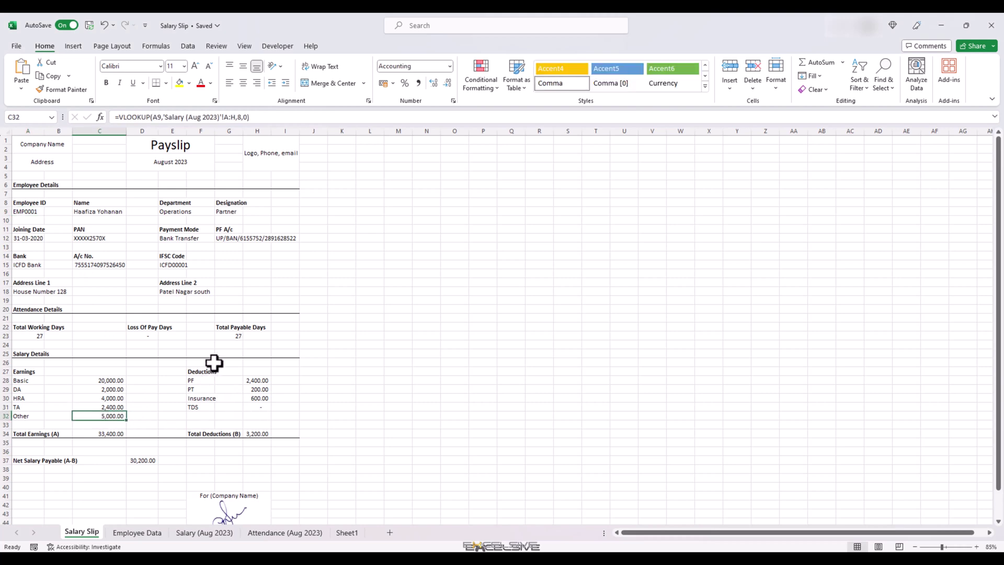
# Preview the payslip's printout to check its one-page layout, and return to the Salary Slip sheet.
pyautogui.hotkey('ctrl', 'p')
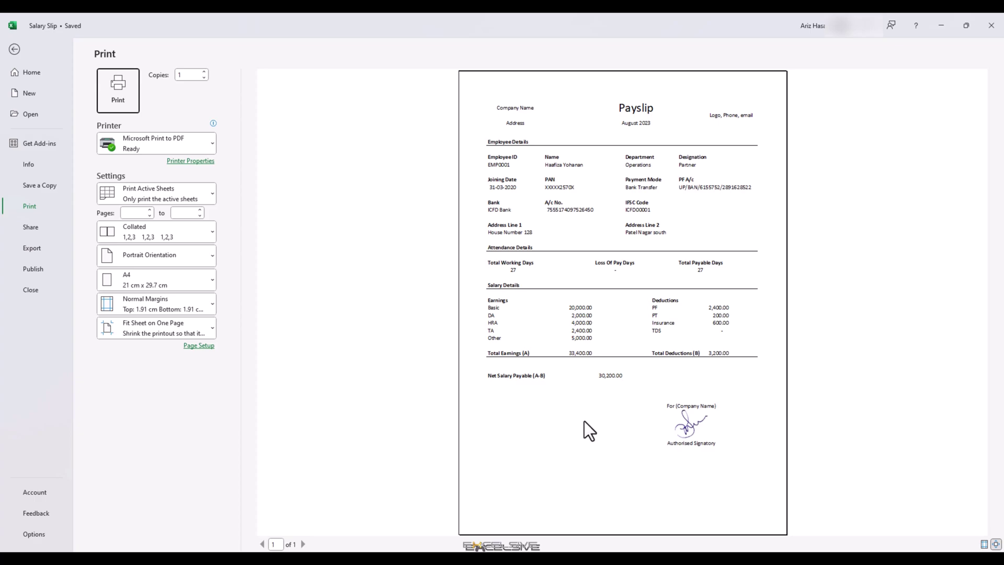
pyautogui.press('Escape')
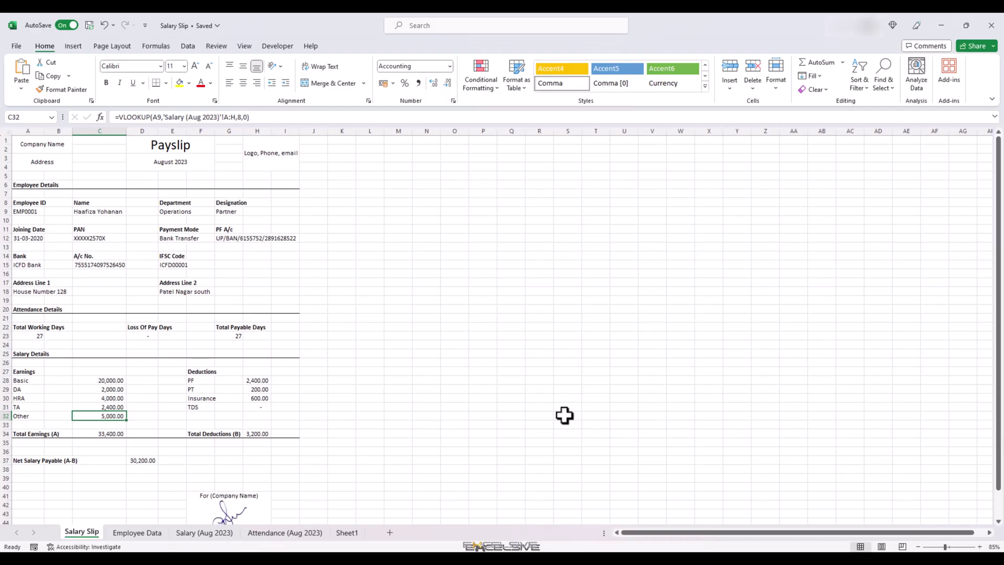
pyautogui.click(169, 263)
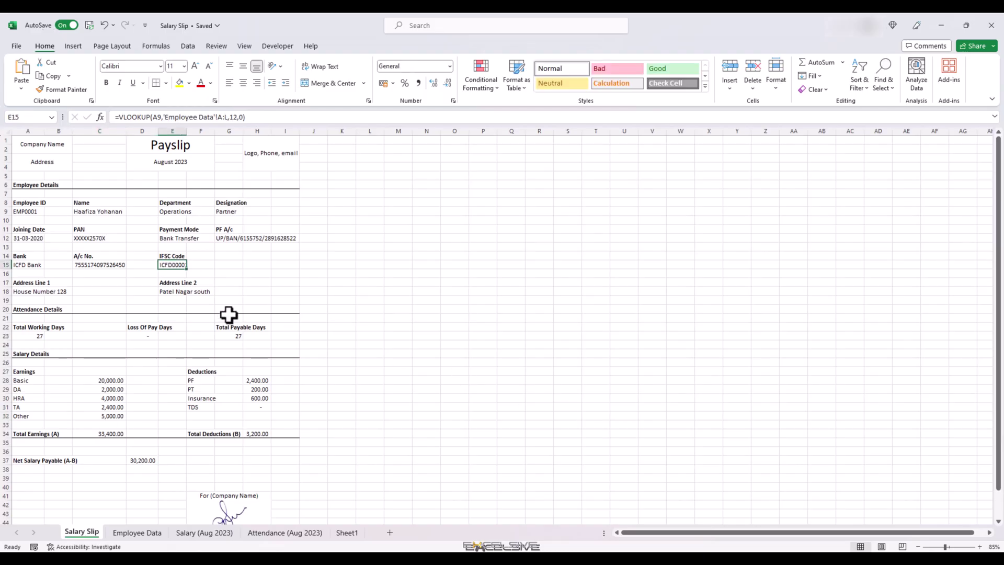